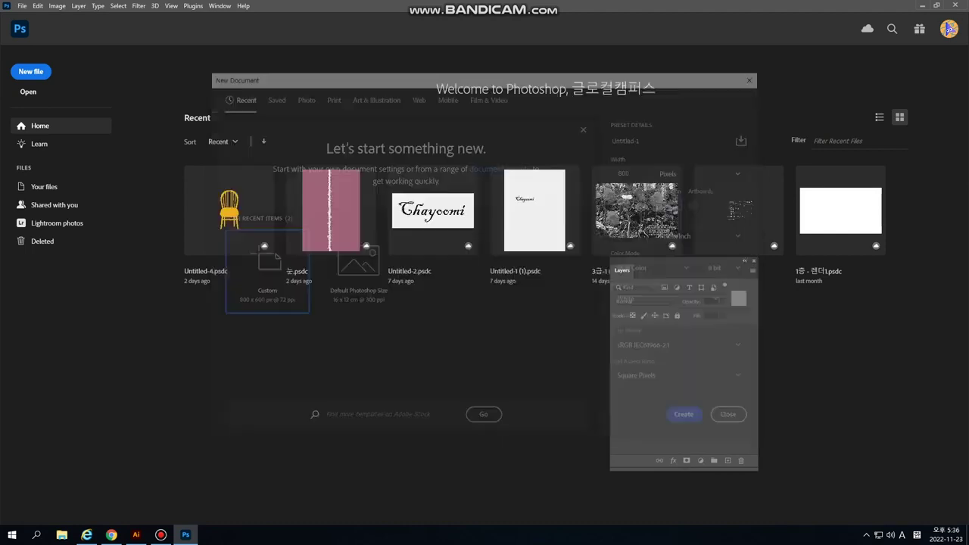
- Add a new layer above the background and fill it with the dark green foreground color
key(alt+BackSpace)
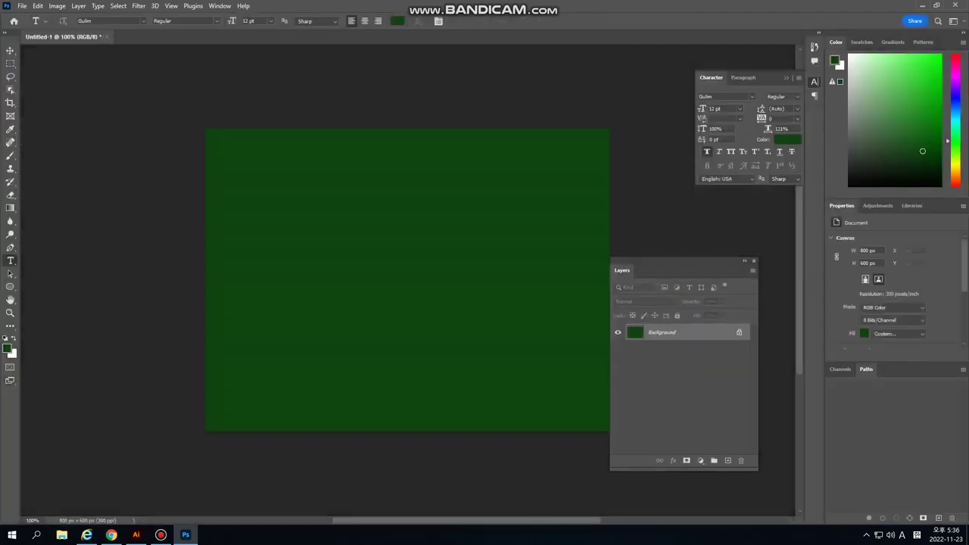
key(ctrl+z)
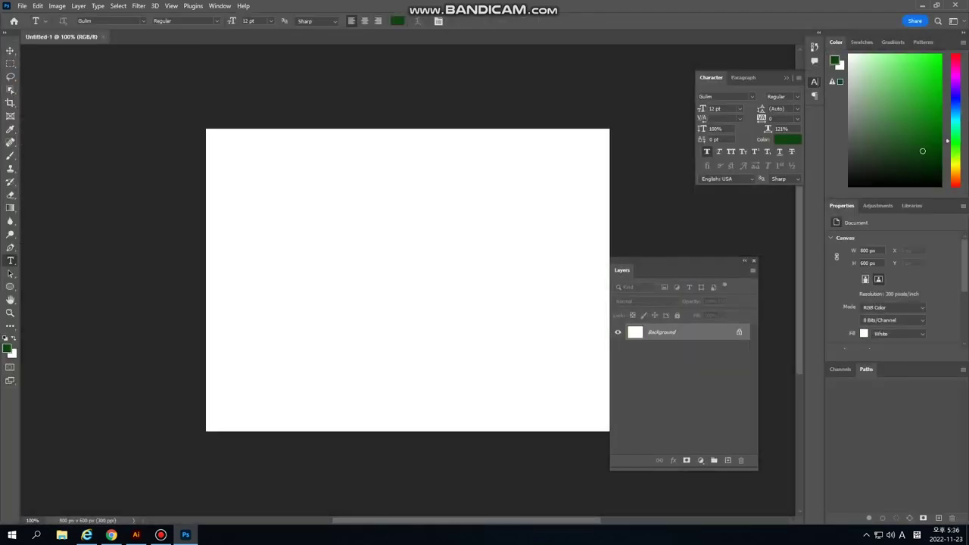
key(ctrl+shift+alt+n)
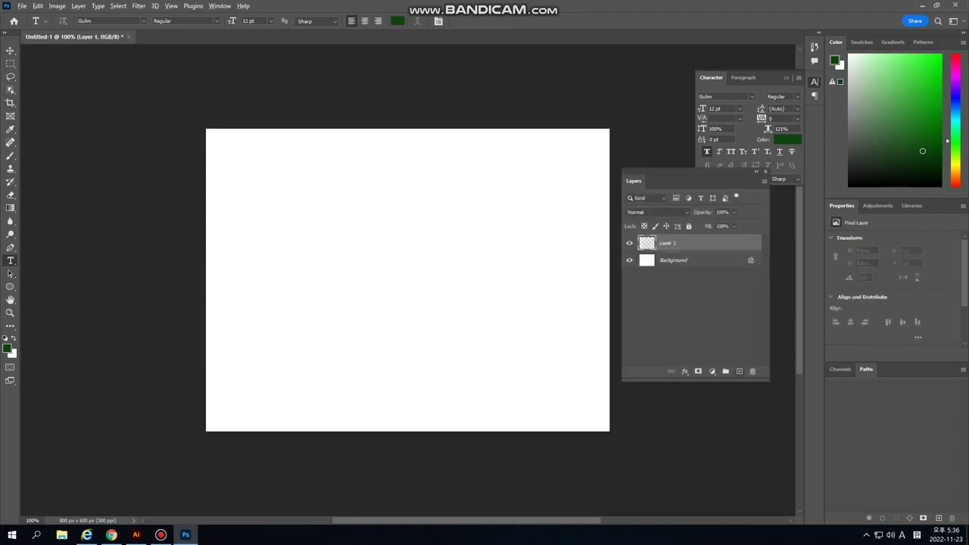
key(alt+BackSpace)
- Draw a rounded-corner rectangle shape about 455 × 214 px near the middle of the green canvas
right_click(10, 287)
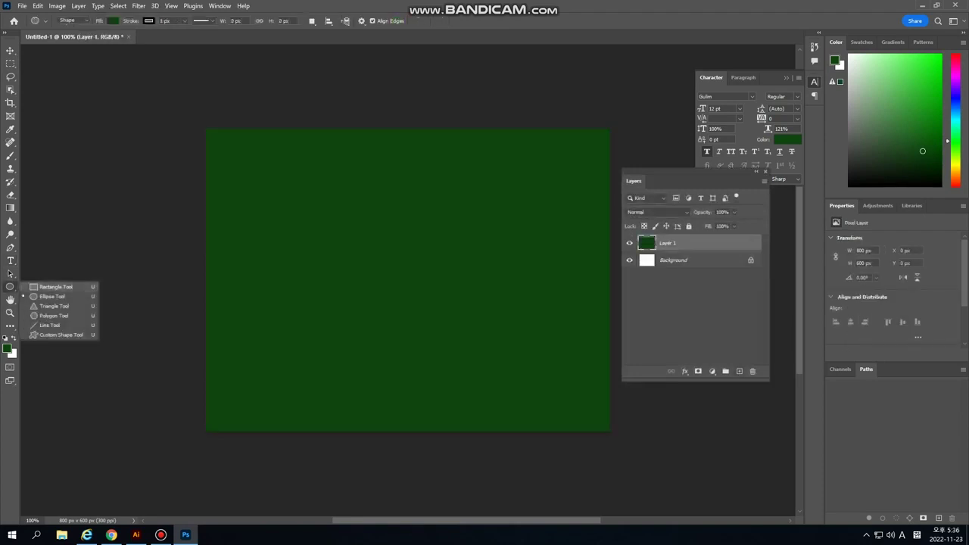
click(54, 287)
drag(303, 216, 532, 322)
drag(521, 226, 519, 229)
- Give the rounded rectangle a white fill and no stroke
click(113, 21)
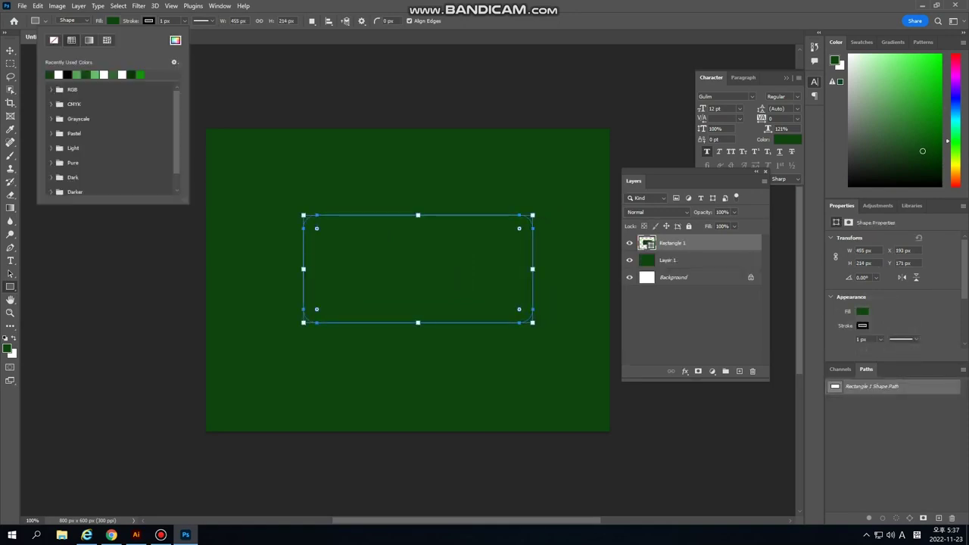
click(59, 75)
click(148, 22)
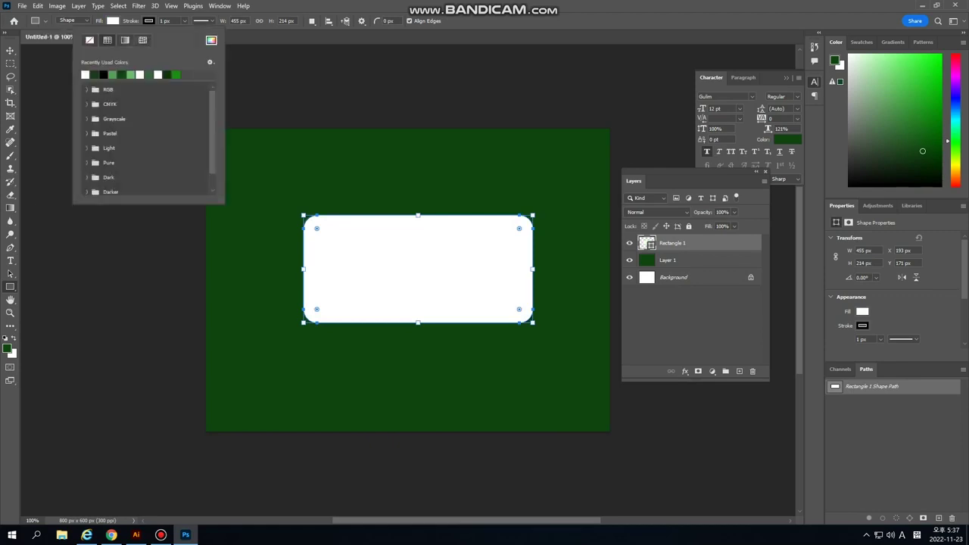
click(90, 39)
click(148, 21)
- Move the white rectangle slightly up and to the left, to about X 160 px, Y 161 px
key(ctrl+plus)
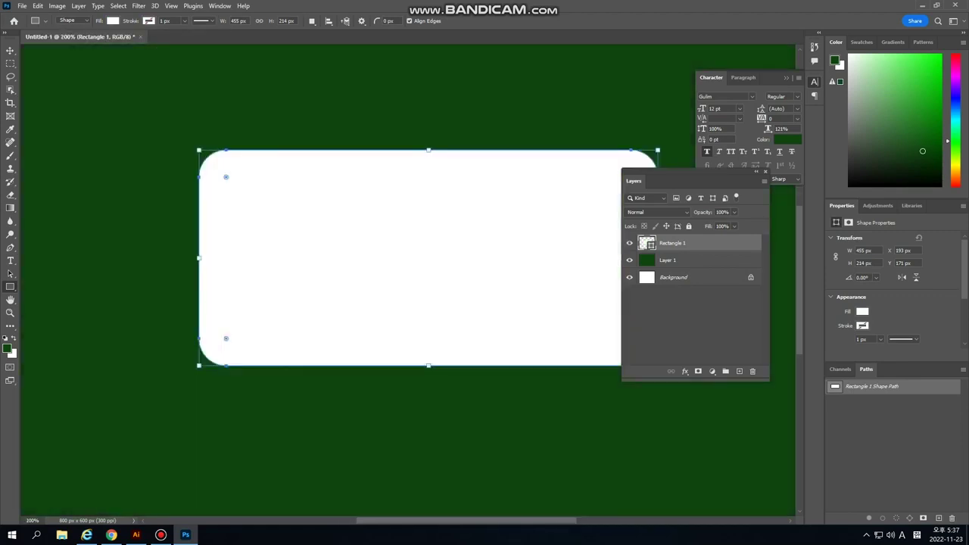
key(v)
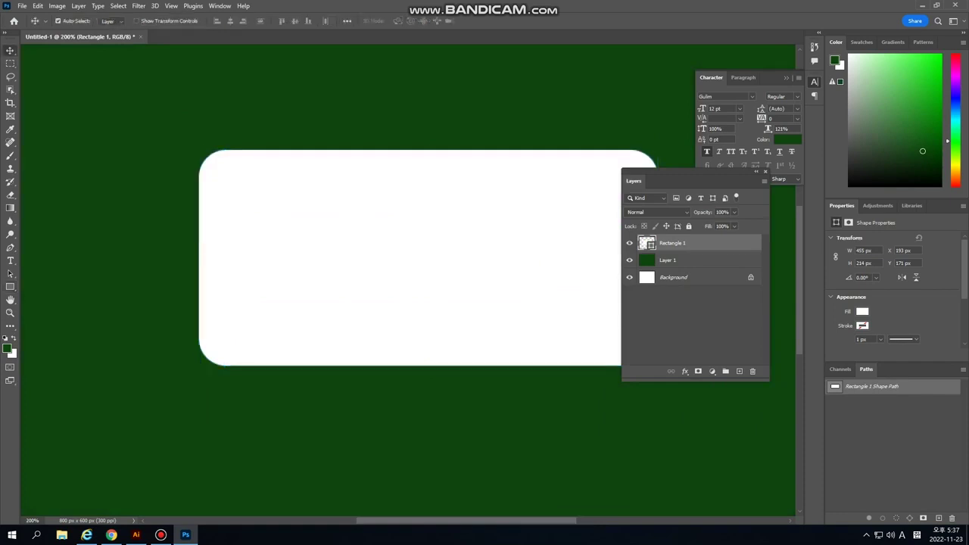
drag(690, 173, 720, 196)
drag(384, 252, 351, 242)
- Draw a circle about 55 px in diameter over the middle of the rectangle's left edge with the Ellipse tool
right_click(10, 286)
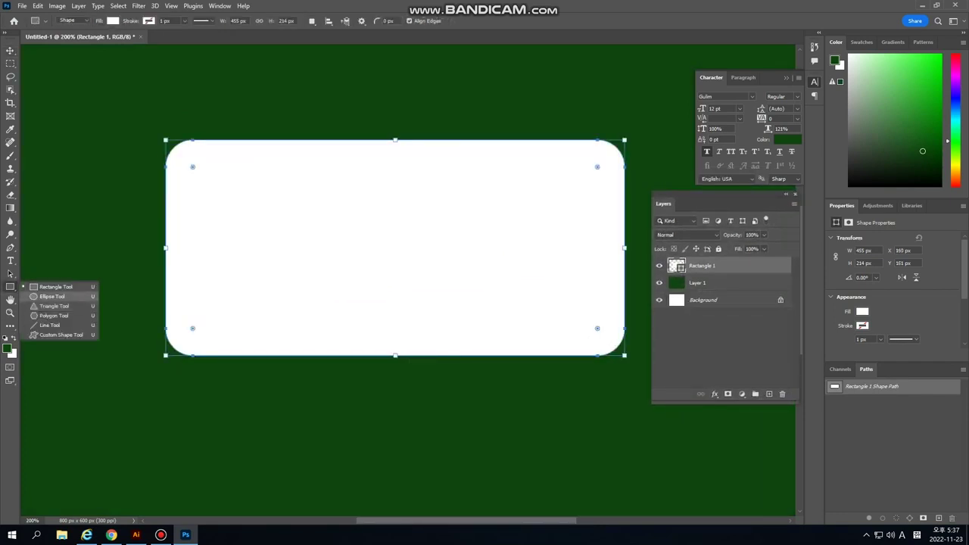
click(45, 302)
key(ctrl+shift+alt+n)
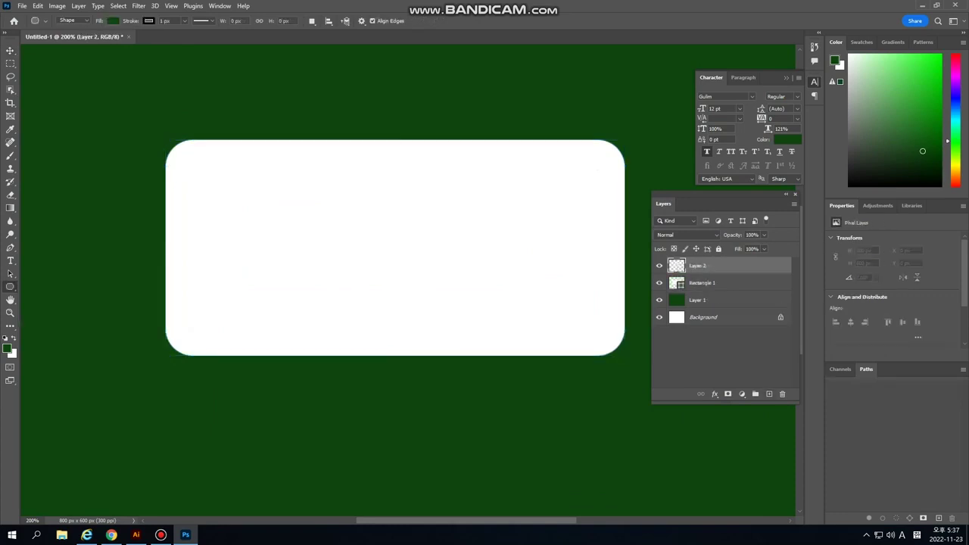
drag(147, 226, 203, 281)
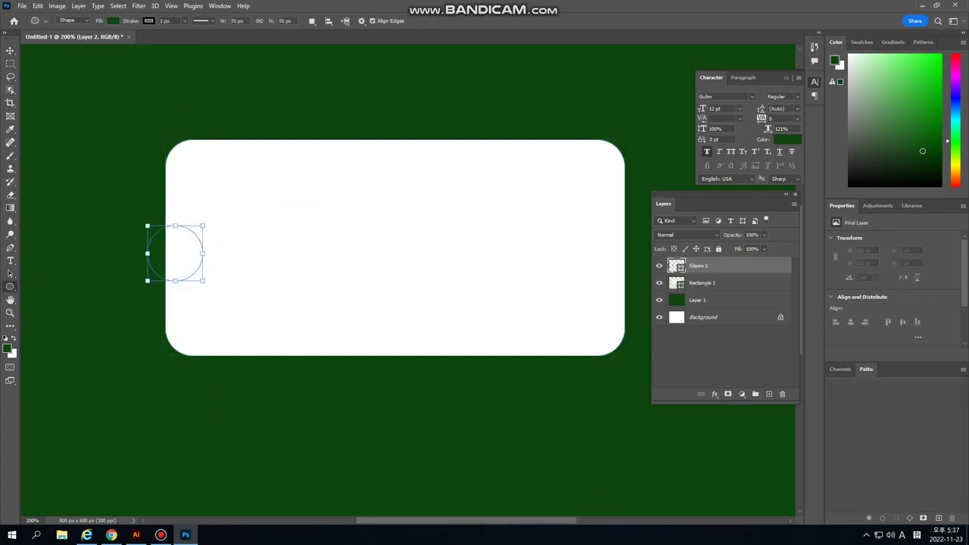
- Give the circle a white fill and no stroke
click(113, 21)
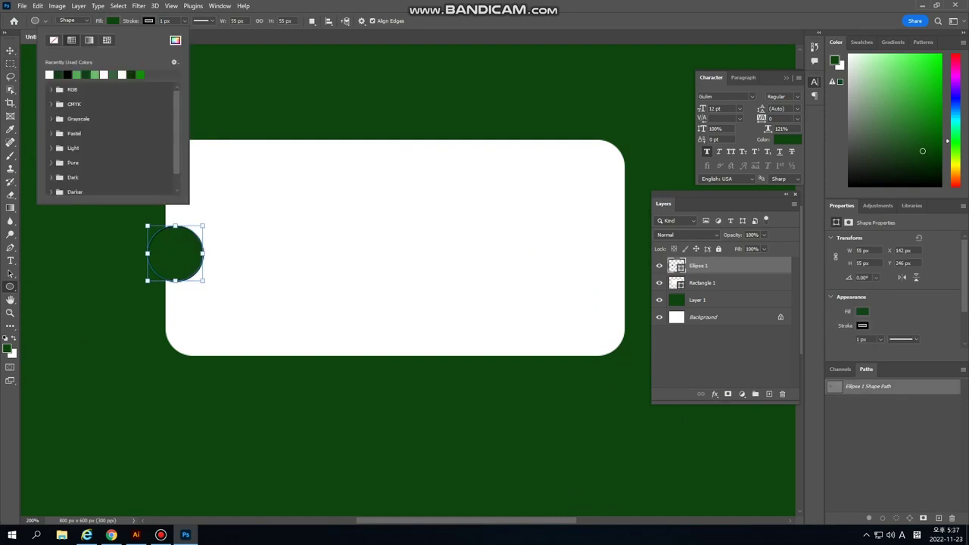
click(49, 75)
click(149, 21)
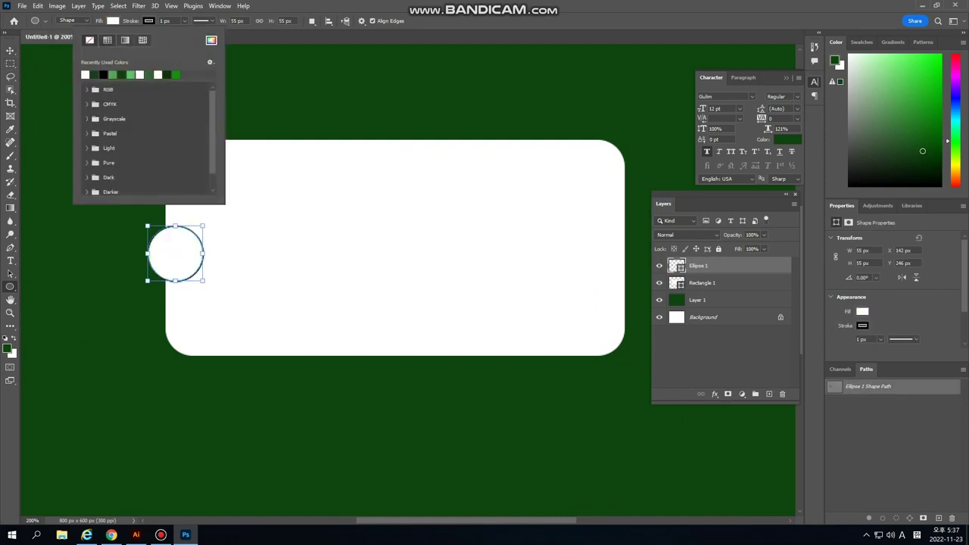
click(90, 40)
click(149, 21)
- Center the circle on the rectangle's left edge and place a duplicate of it level on the right edge
key(v)
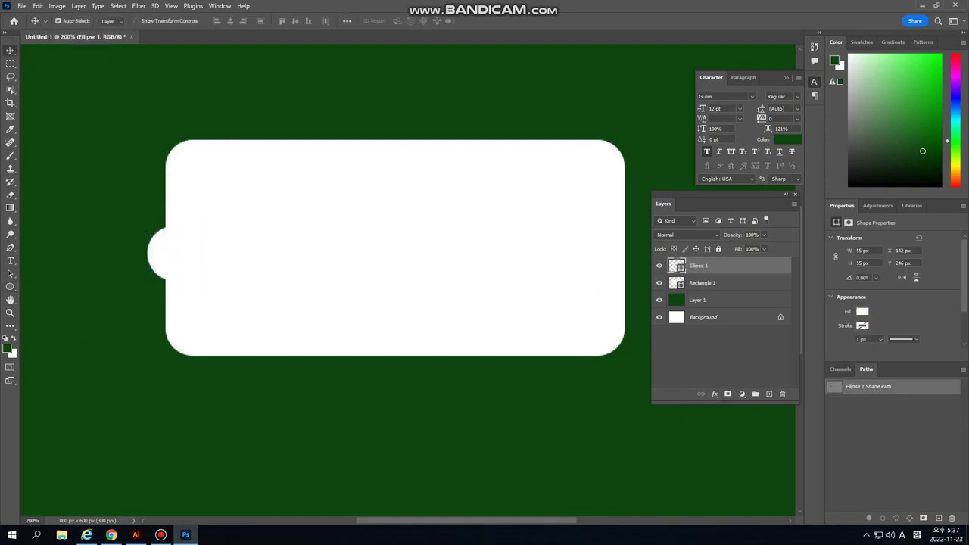
drag(174, 244, 157, 242)
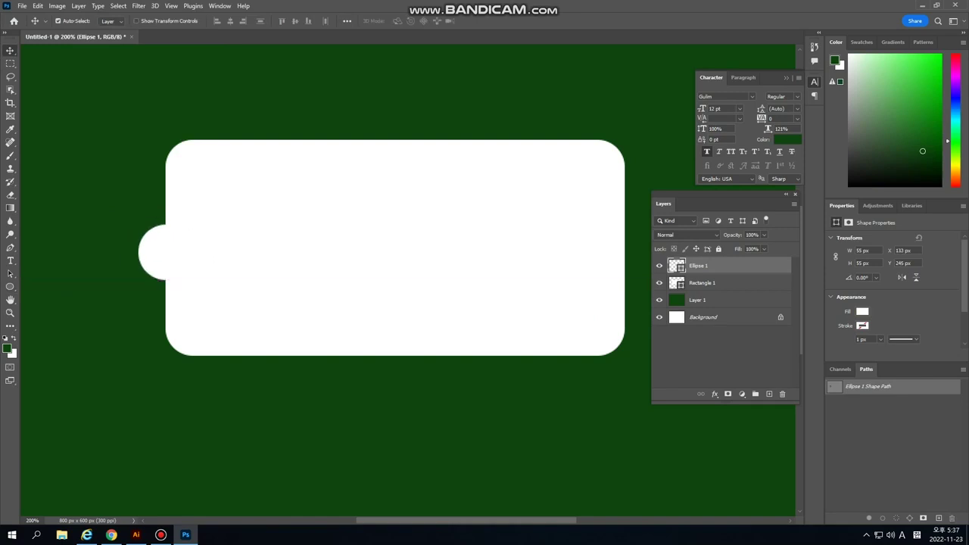
drag(157, 242, 638, 240)
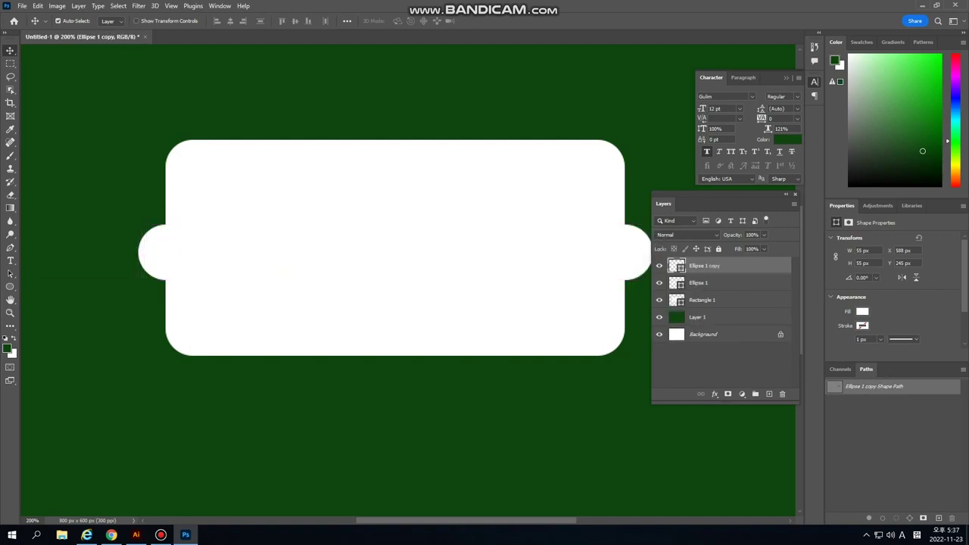
- Select both circle layers and nudge them up together to Y 242 px
shift+click(712, 283)
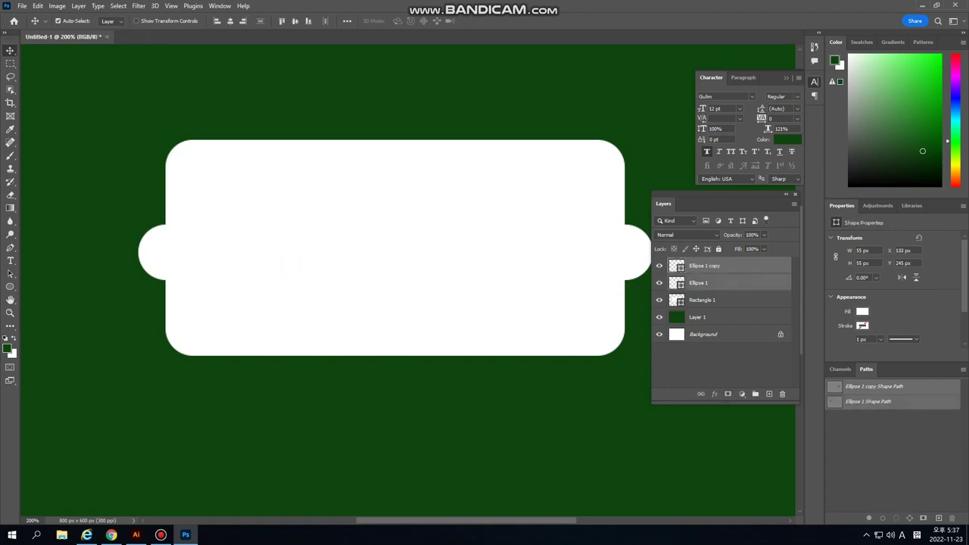
key(Up)
key(Up)
key(Up)
key(Up)
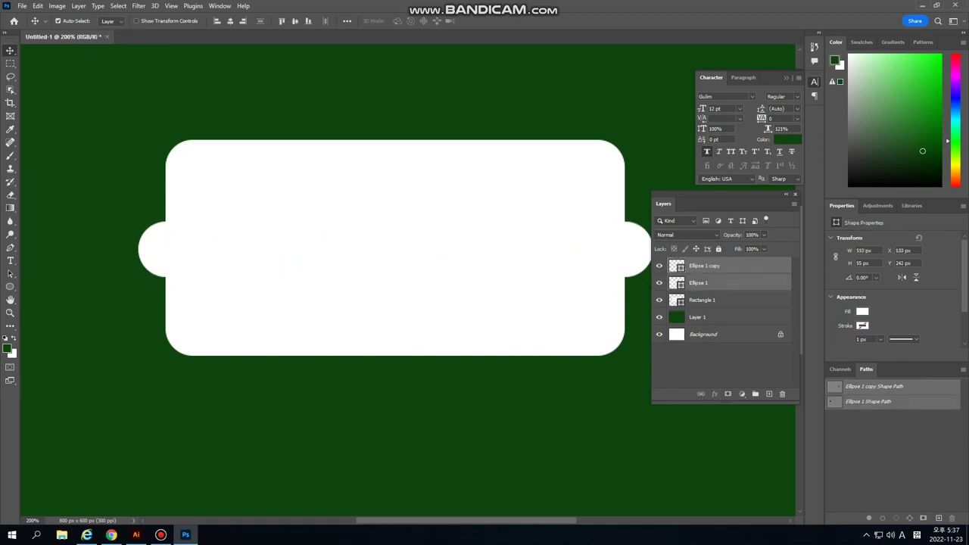
- Rasterize the white rectangle's shape layer
click(692, 299)
right_click(692, 300)
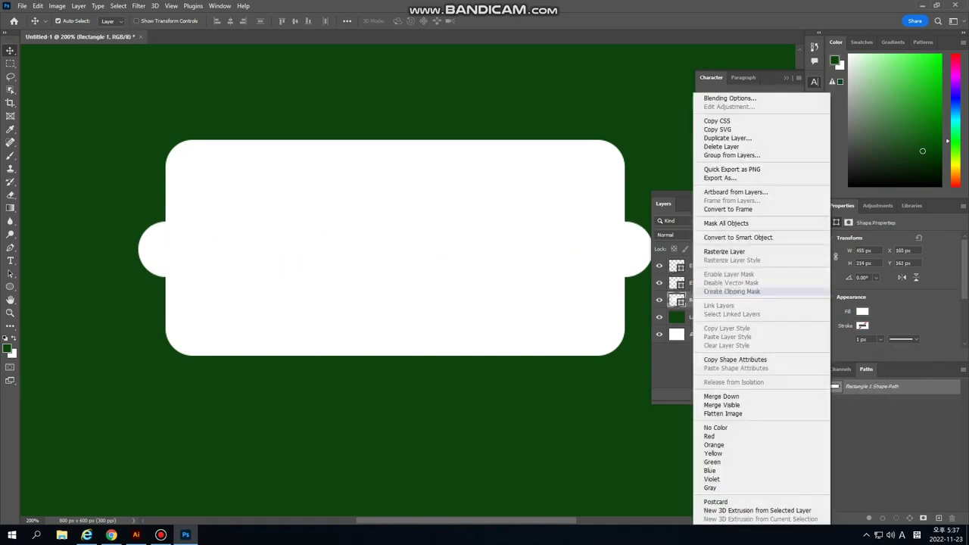
click(724, 251)
- Rename the right circle's layer to "r" and the left circle's layer to "l"
click(700, 283)
click(659, 283)
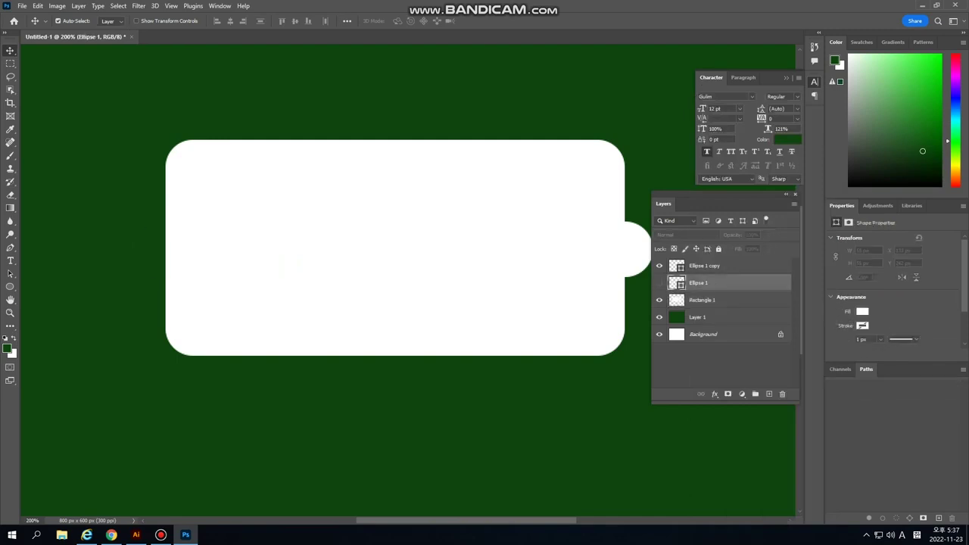
click(659, 283)
click(704, 265)
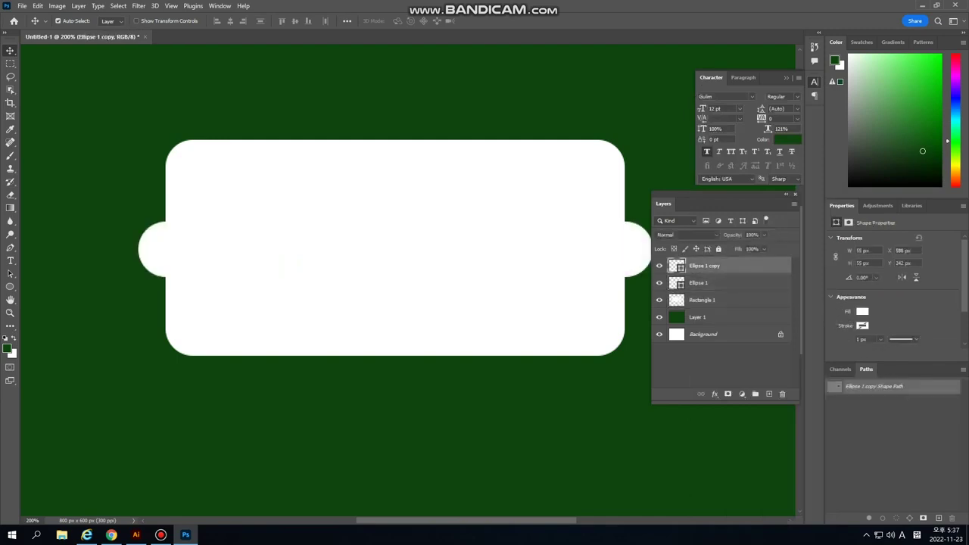
double_click(704, 265)
text(d)
key(Return)
click(704, 283)
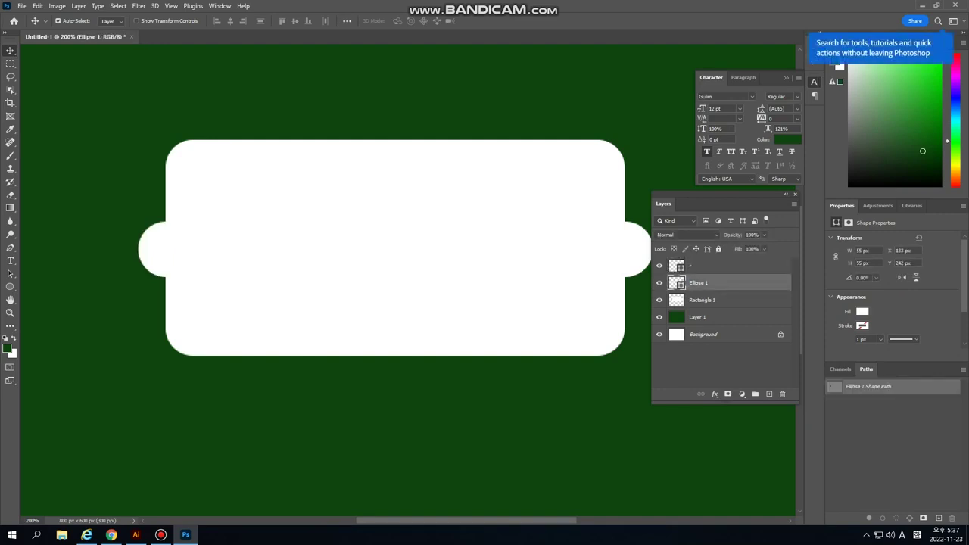
double_click(698, 282)
key(BackSpace)
text(l)
key(Return)
click(700, 317)
click(701, 301)
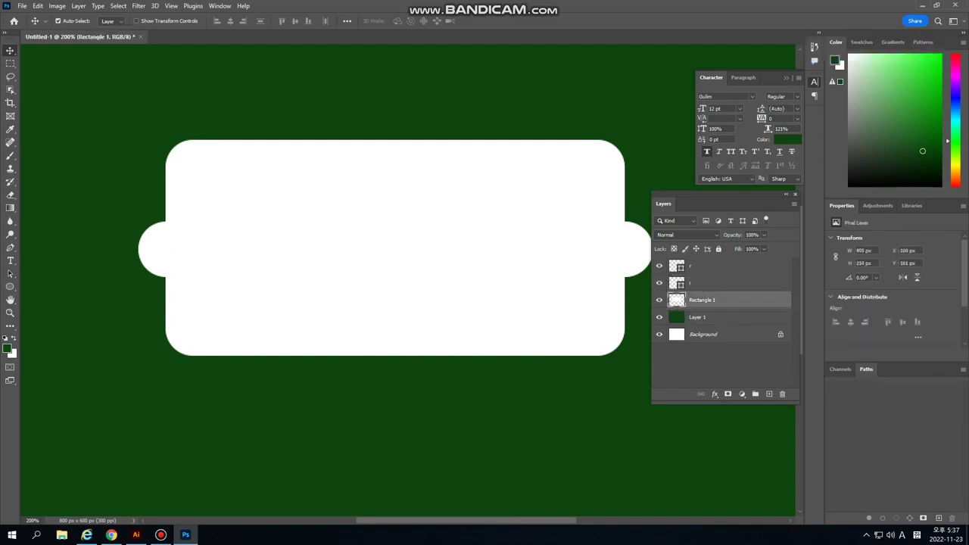
right_click(696, 299)
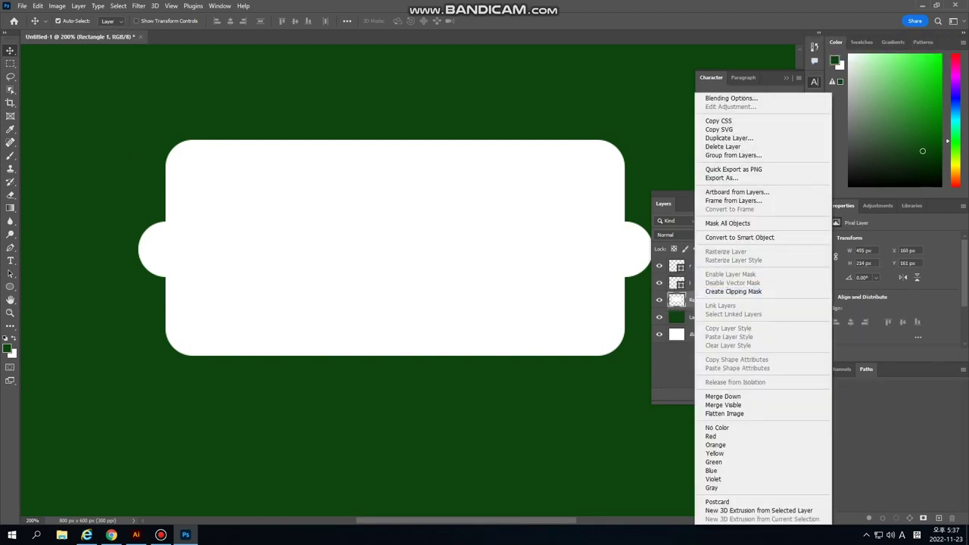
click(687, 283)
- Cut a notch into the rectangle's left edge using the outline of circle "l" as a selection, and hide that circle's layer
click(700, 283)
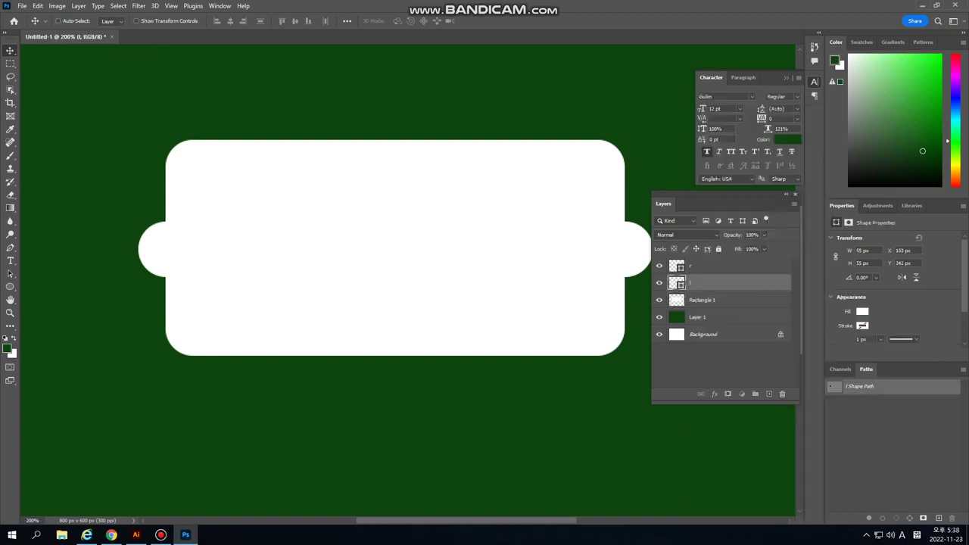
ctrl+click(675, 282)
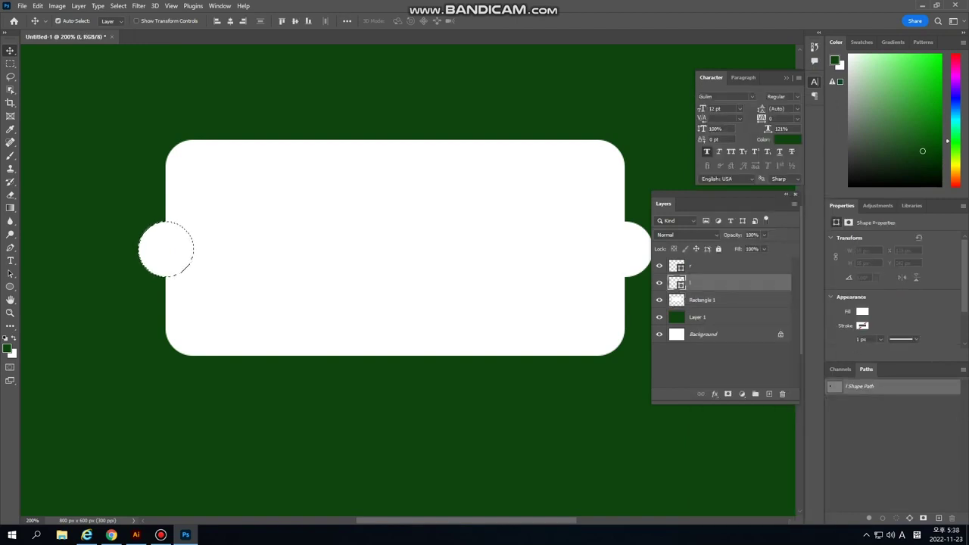
click(702, 300)
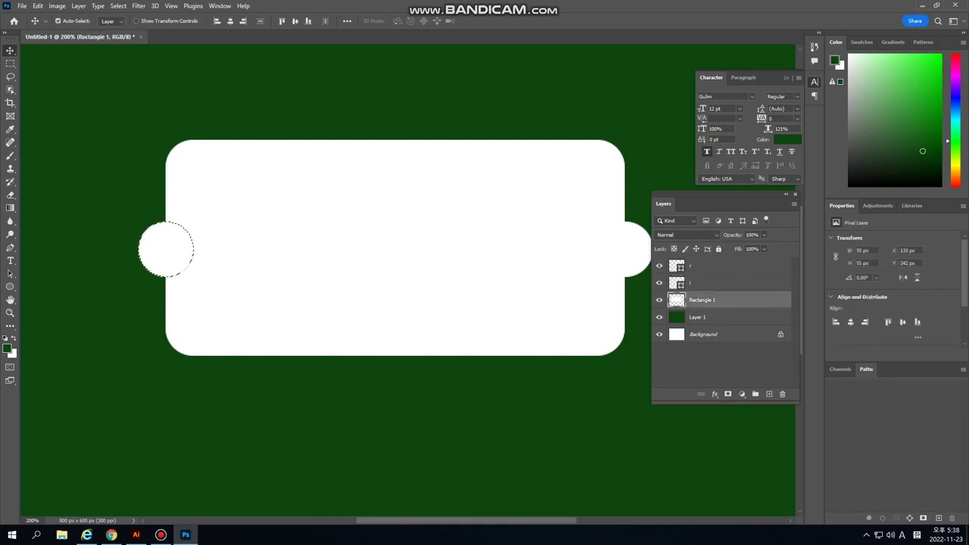
click(659, 283)
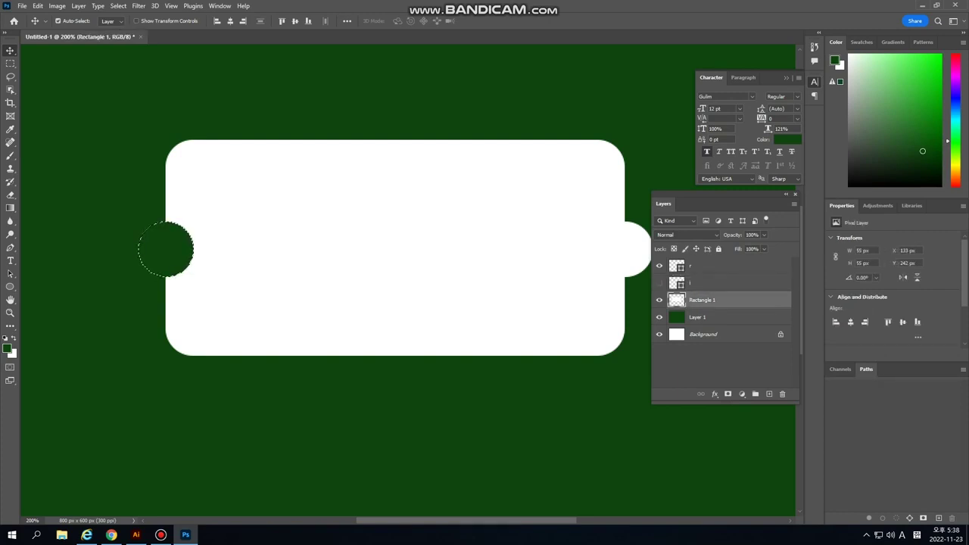
- Cut a matching notch into the rectangle's right edge from circle "r", hide that circle's layer and clear the selection
click(702, 266)
click(659, 266)
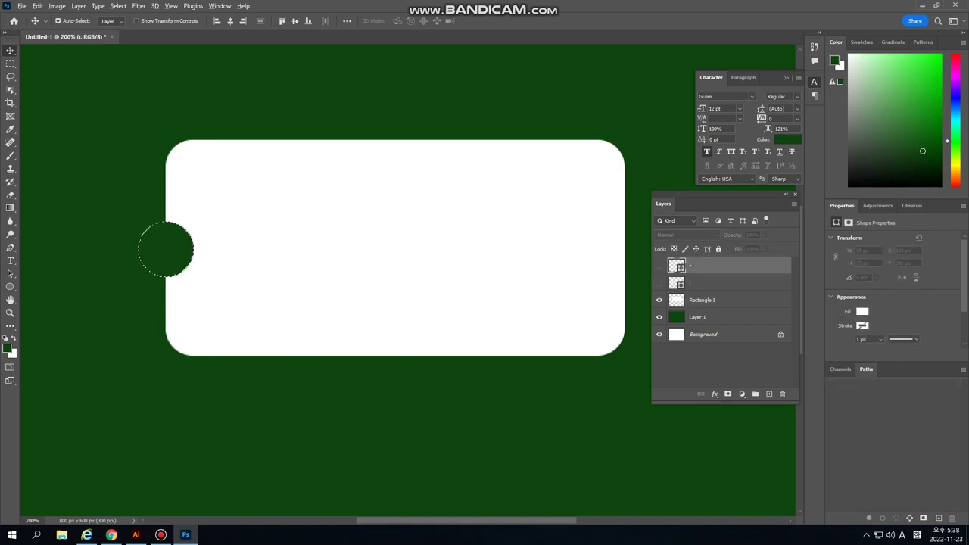
scroll(655, 266, up, 5)
click(659, 266)
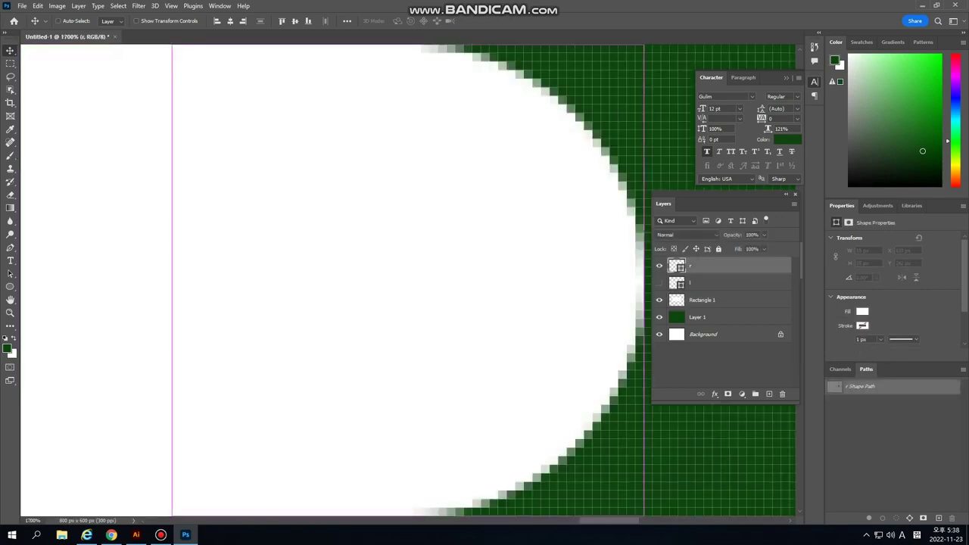
key(ctrl+minus)
key(ctrl+minus)
key(ctrl+minus)
key(ctrl+minus)
key(ctrl+minus)
key(ctrl+minus)
key(ctrl+minus)
key(ctrl+minus)
key(ctrl+minus)
key(ctrl+minus)
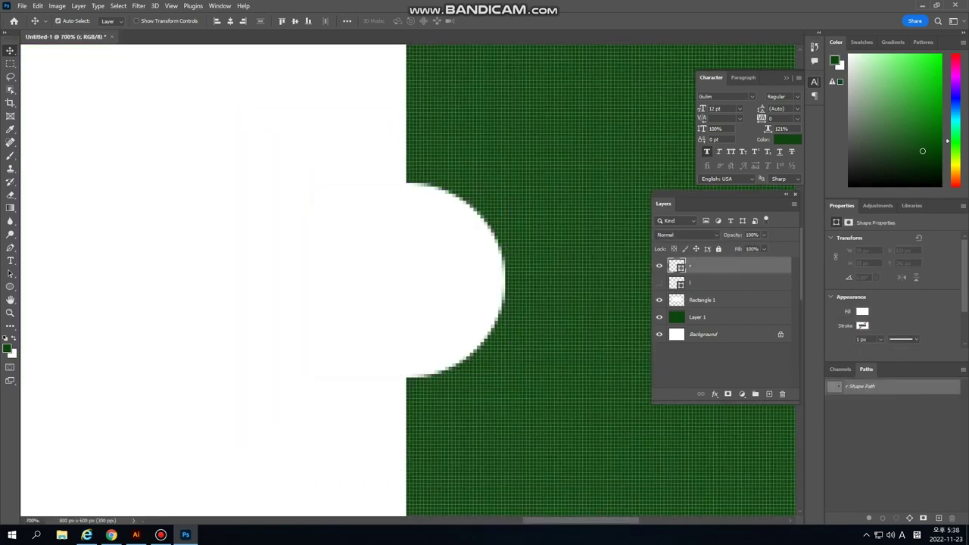
ctrl+click(676, 266)
click(703, 300)
click(659, 265)
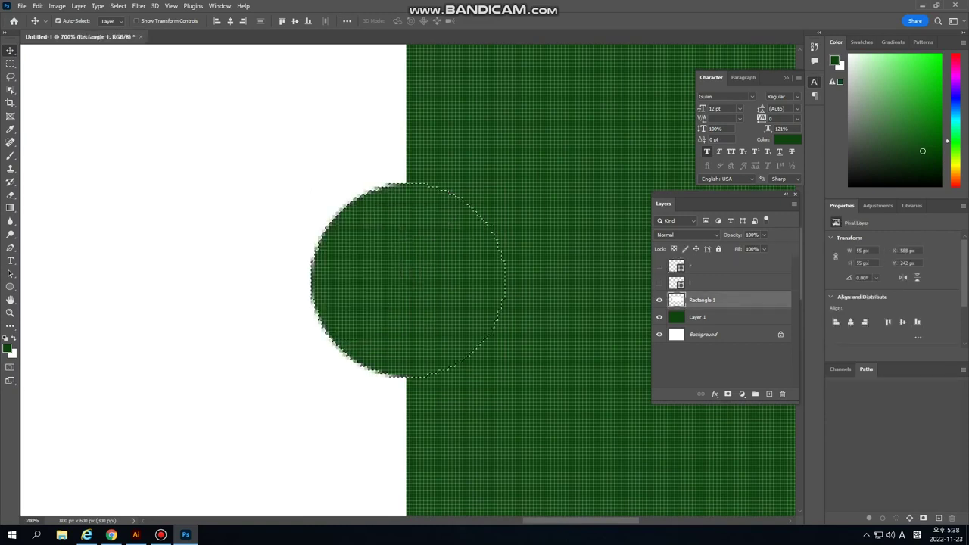
key(ctrl+minus)
key(ctrl+d)
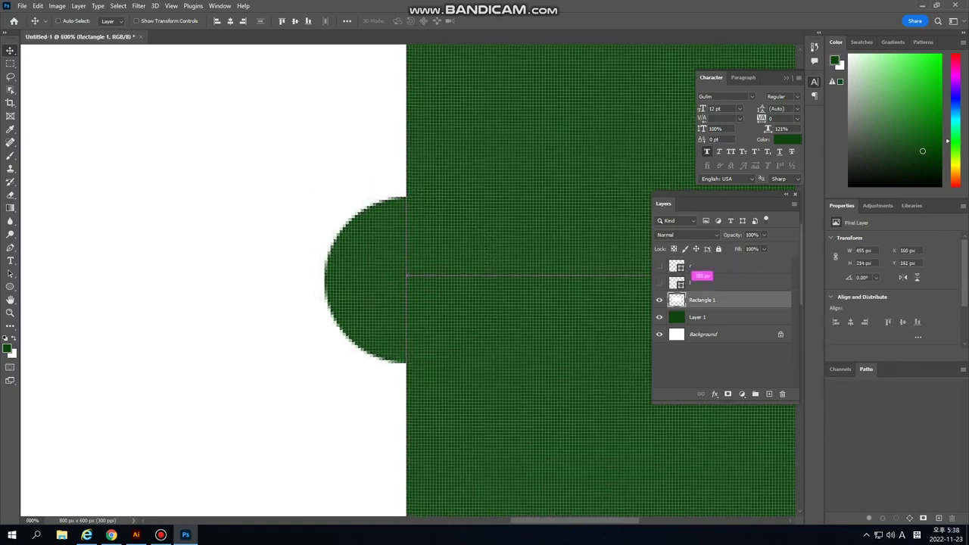
- Bring the whole notched rectangle back into view at 200% zoom
key(ctrl+minus)
key(ctrl+minus)
key(ctrl+minus)
key(ctrl+minus)
key(ctrl+minus)
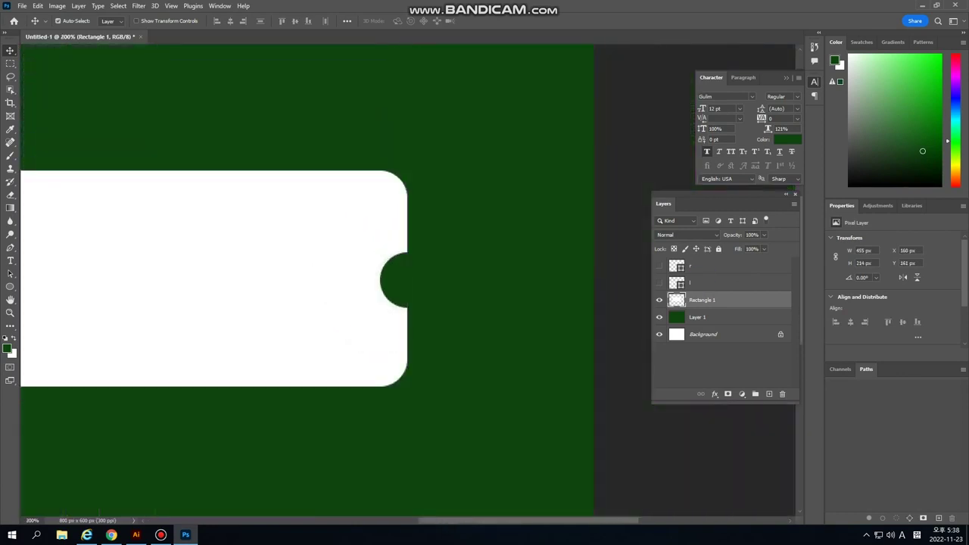
key(space)
drag(302, 302, 479, 244)
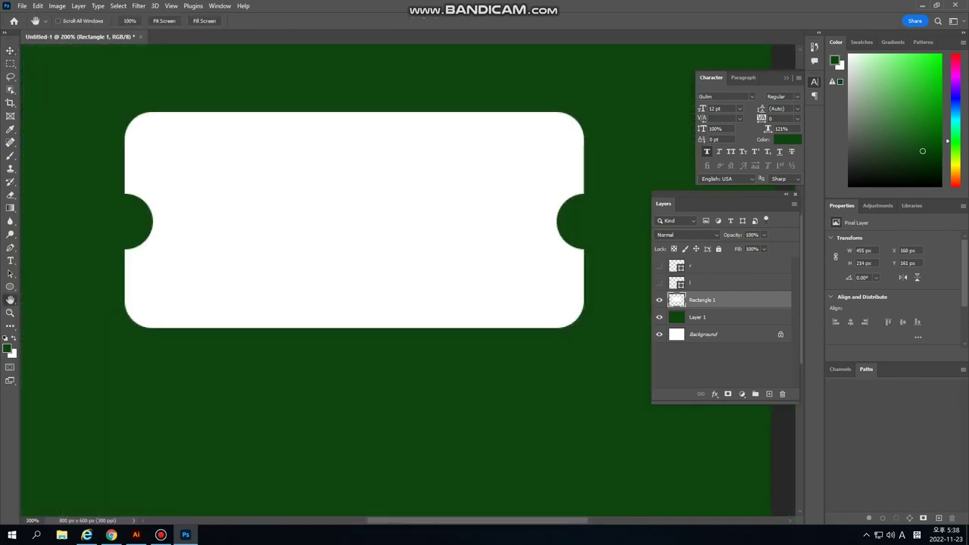
- Select a vertical strip about 35 px wide over the ticket's left end and change the foreground colour to light green
key(m)
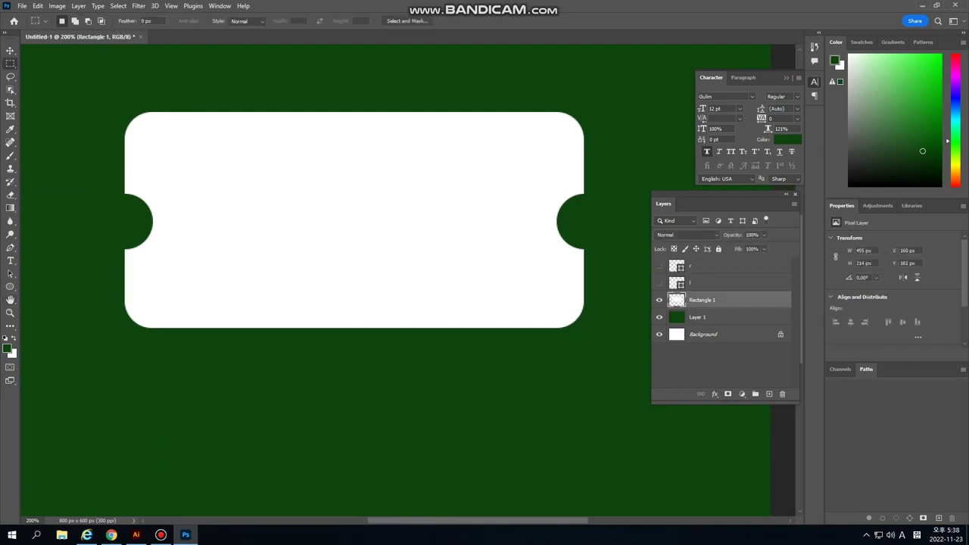
drag(110, 100, 146, 344)
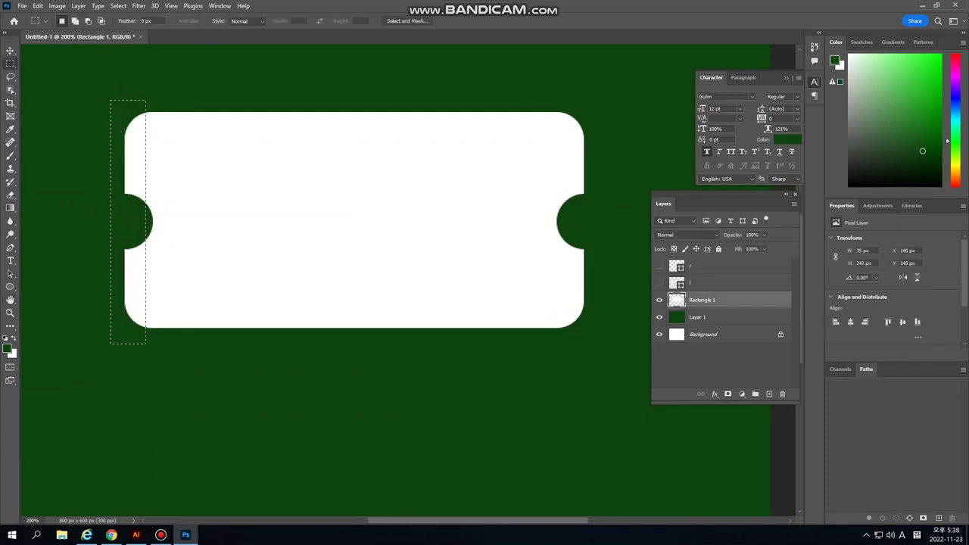
click(8, 348)
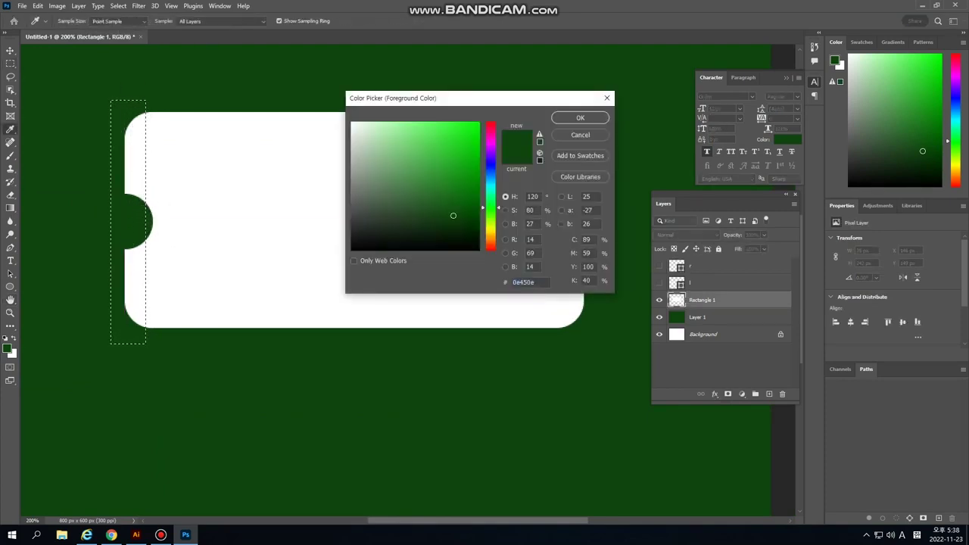
click(388, 128)
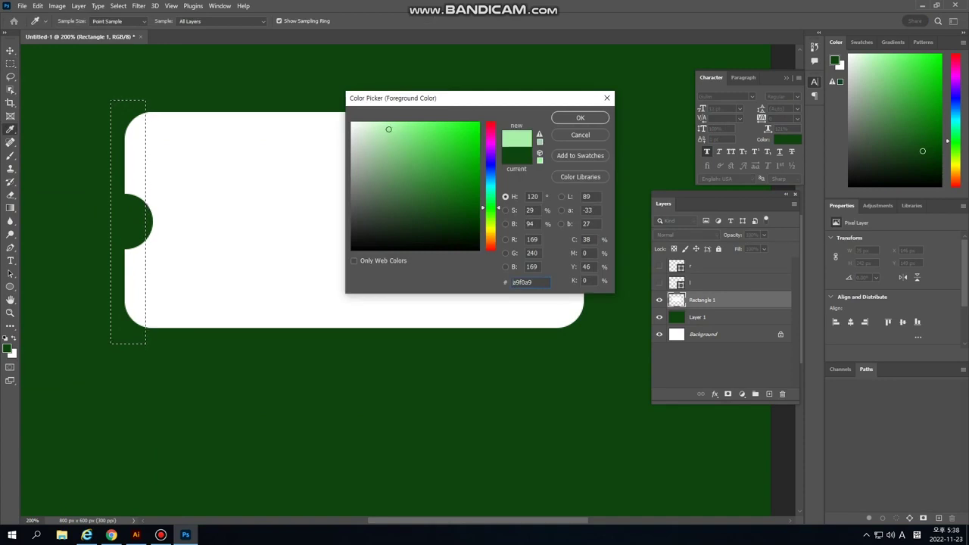
click(398, 134)
click(580, 118)
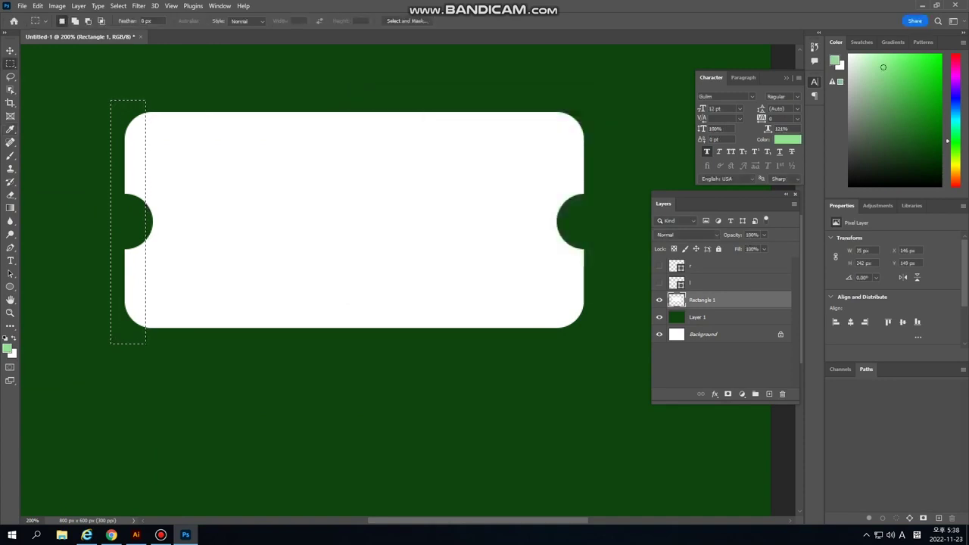
- Try filling the selected strip with the light green foreground colour, show the edit history and undo the fill
key(alt+BackSpace)
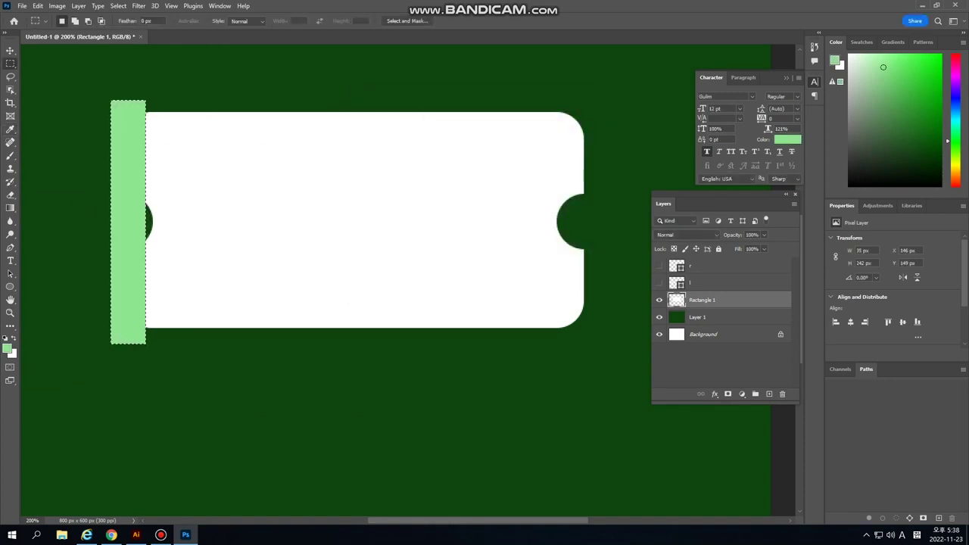
key(ctrl+d)
key(ctrl+shift+d)
click(220, 6)
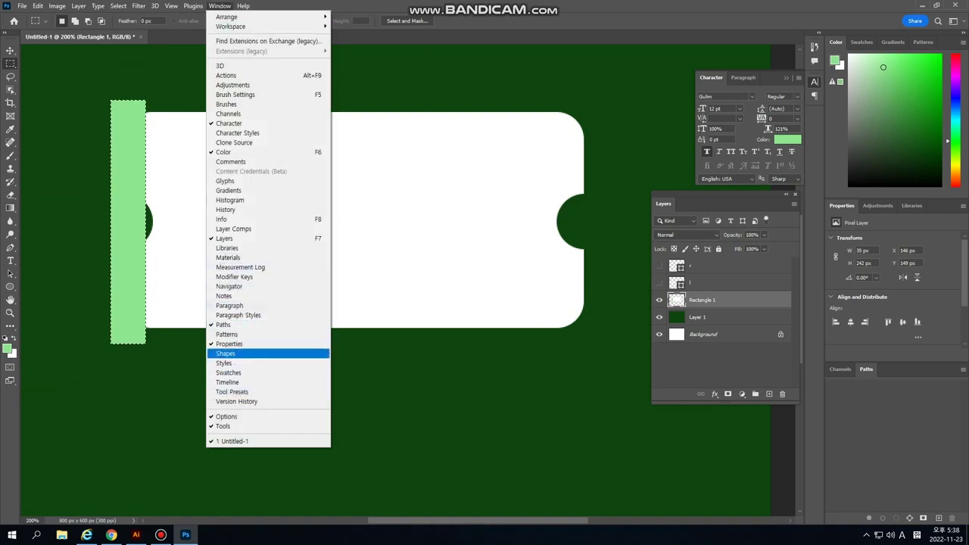
click(225, 209)
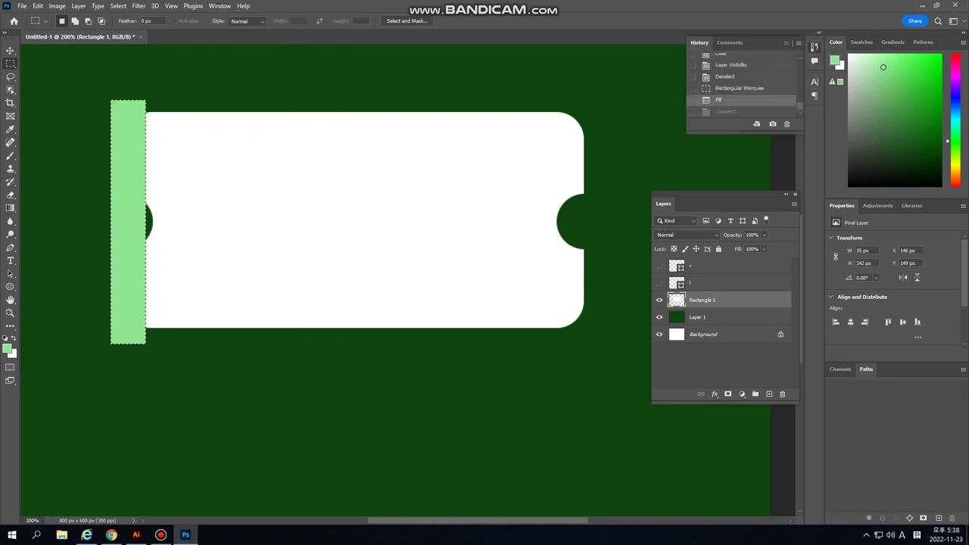
key(ctrl+z)
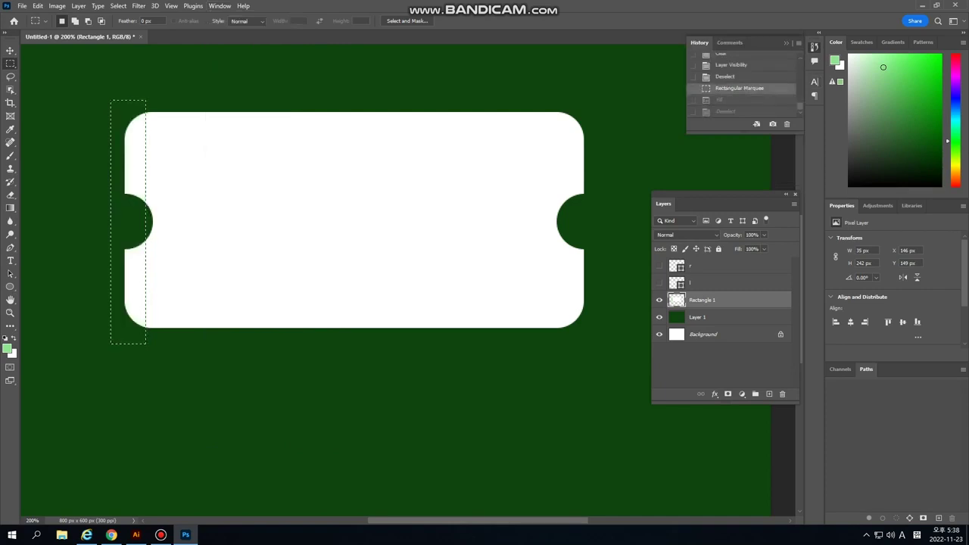
- Lock the transparent pixels of the ticket layer, fill the selected left strip with light green and clear the selection
key(ctrl+slash)
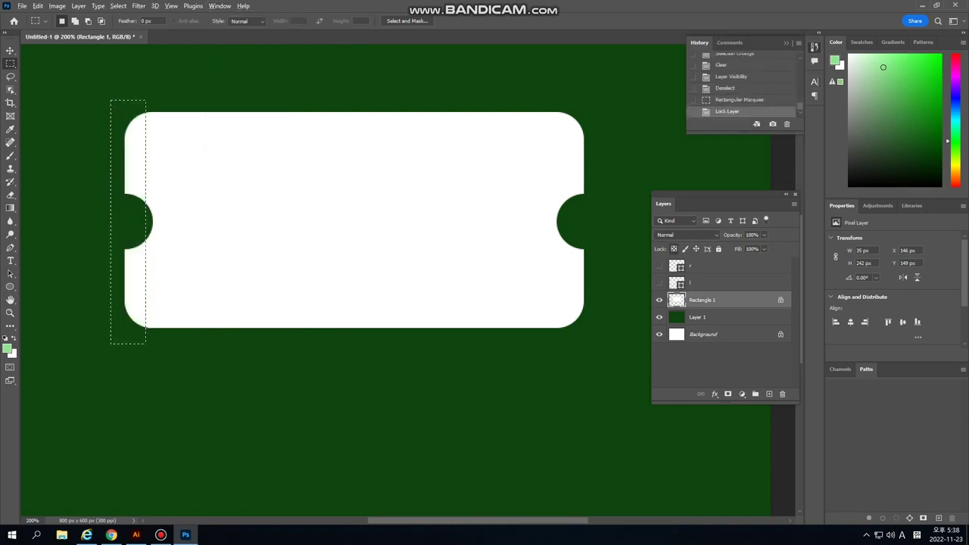
key(alt+BackSpace)
key(ctrl+d)
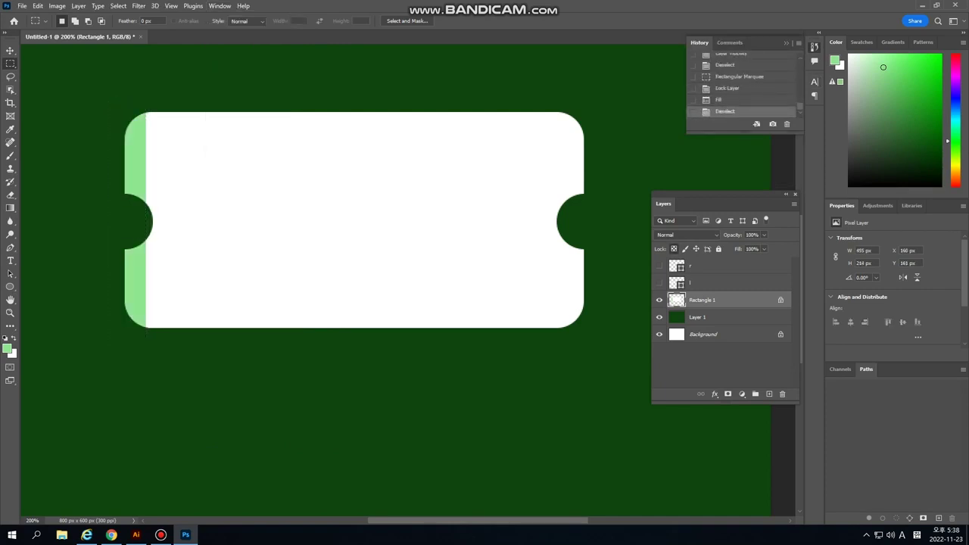
- Fill a band about 103 px wide across the ticket's right end with light green and clear the selection
drag(483, 101, 586, 331)
key(alt+BackSpace)
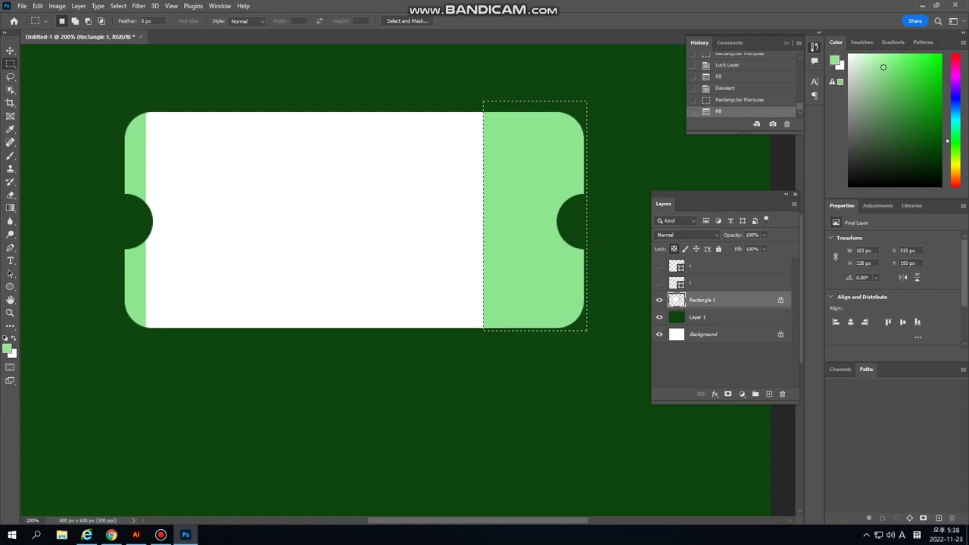
key(ctrl+d)
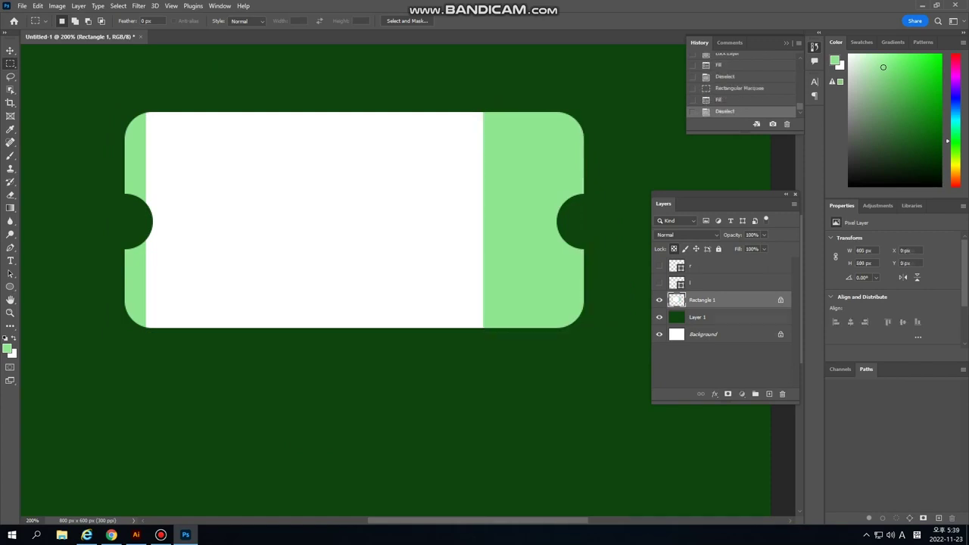
- Add a drop shadow to the ticket layer with a reduced size and distance
click(698, 317)
click(679, 300)
click(715, 394)
click(738, 498)
drag(524, 100, 767, 231)
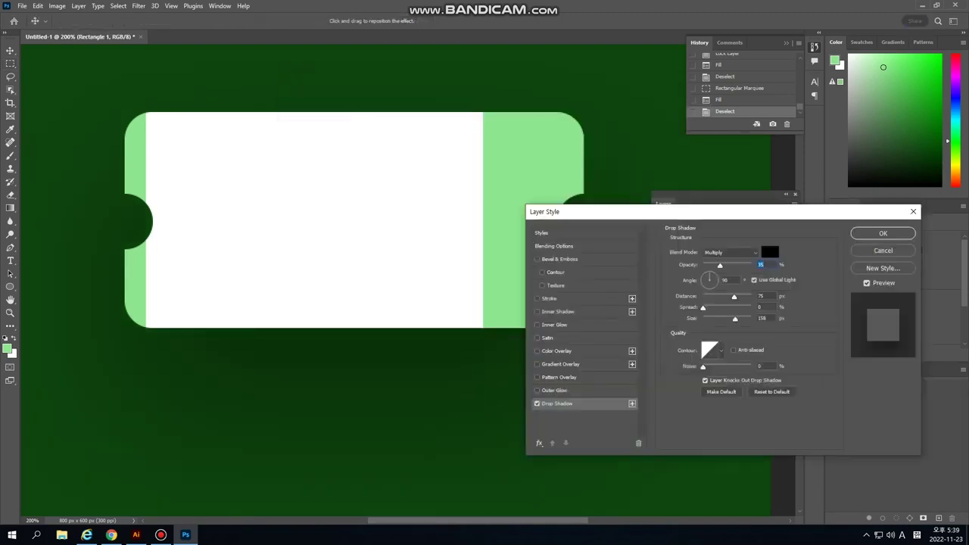
drag(735, 319, 710, 296)
click(883, 233)
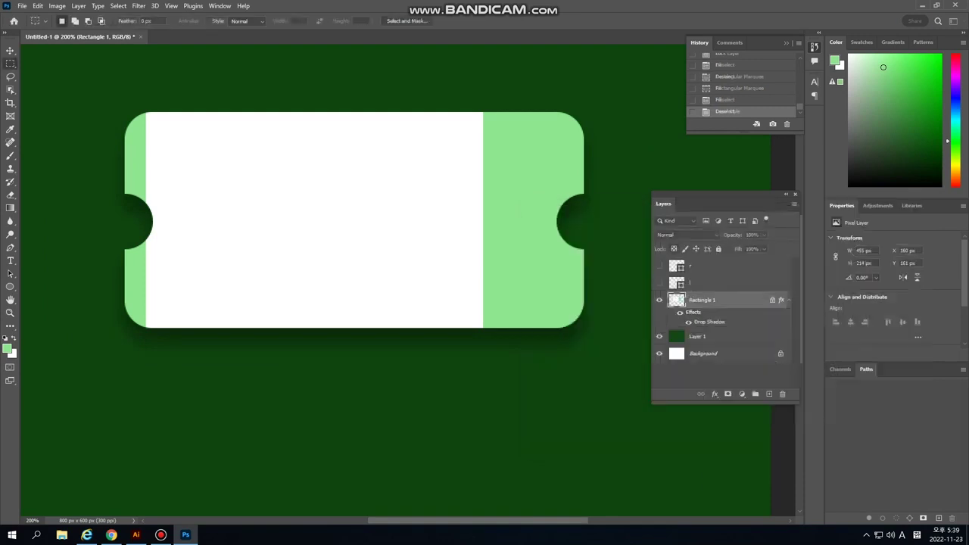
- Add the text "5,000P" on the white area of the ticket
key(t)
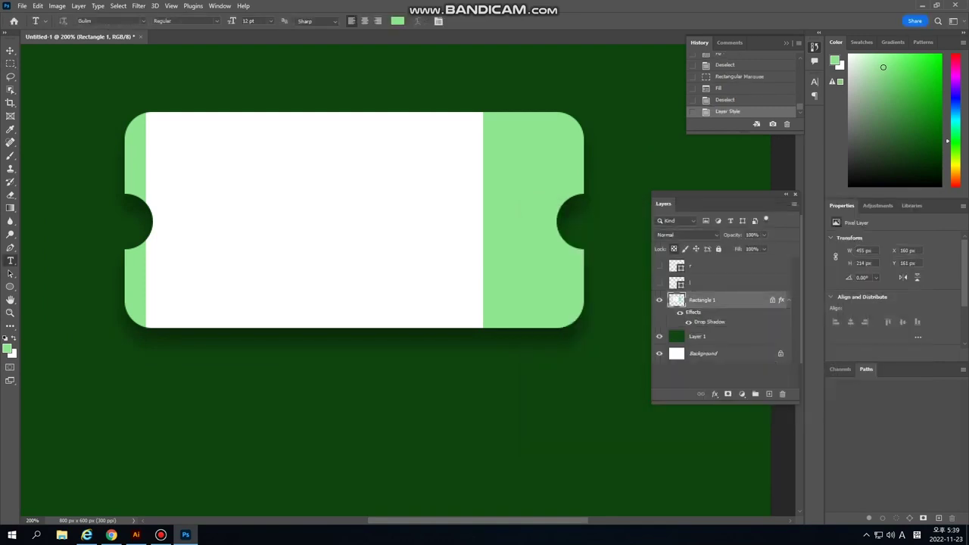
click(238, 243)
text(5)
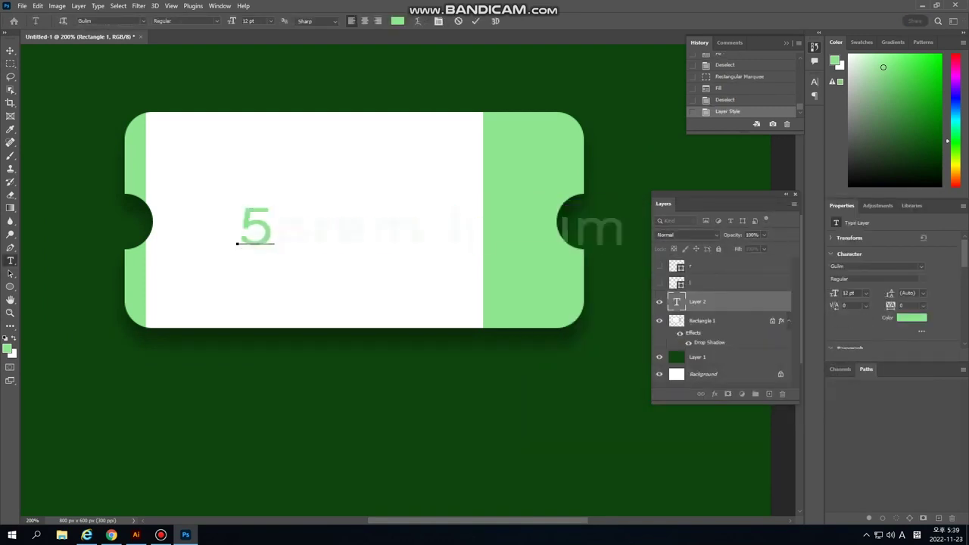
text(<000)
key(BackSpace)
key(BackSpace)
key(BackSpace)
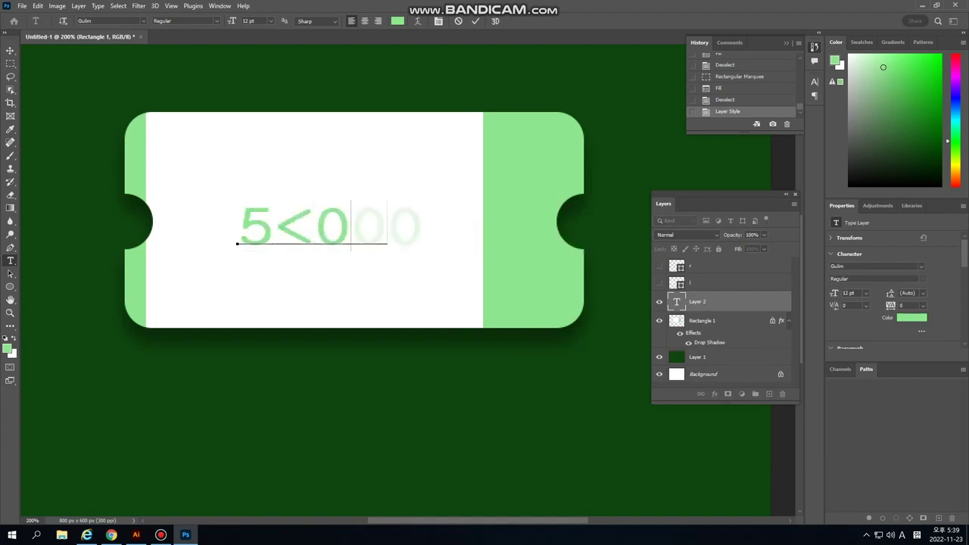
key(BackSpace)
text(,)
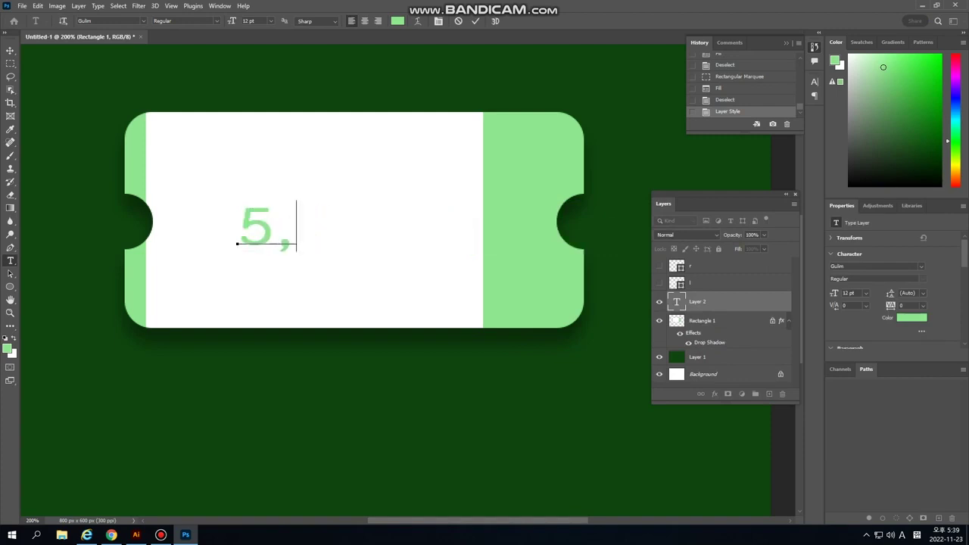
text(000P)
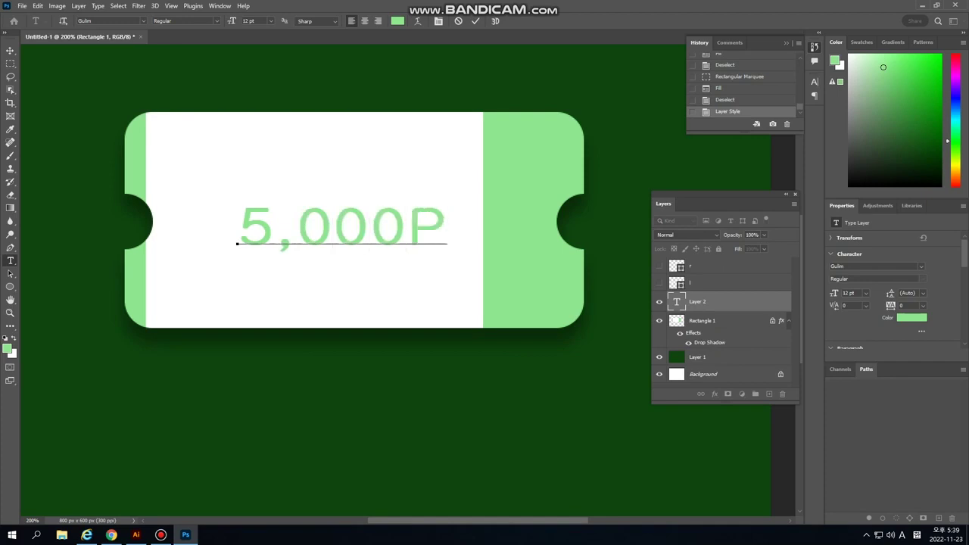
key(ctrl+Return)
- Set the font of the "5,000P" text to Impact and its size to 16 pt
key(ctrl+a)
click(85, 21)
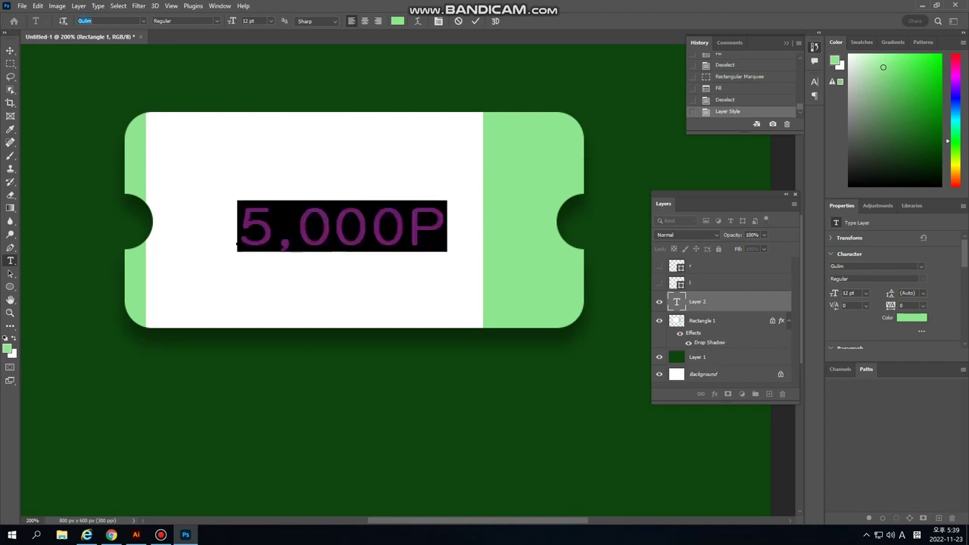
text(m)
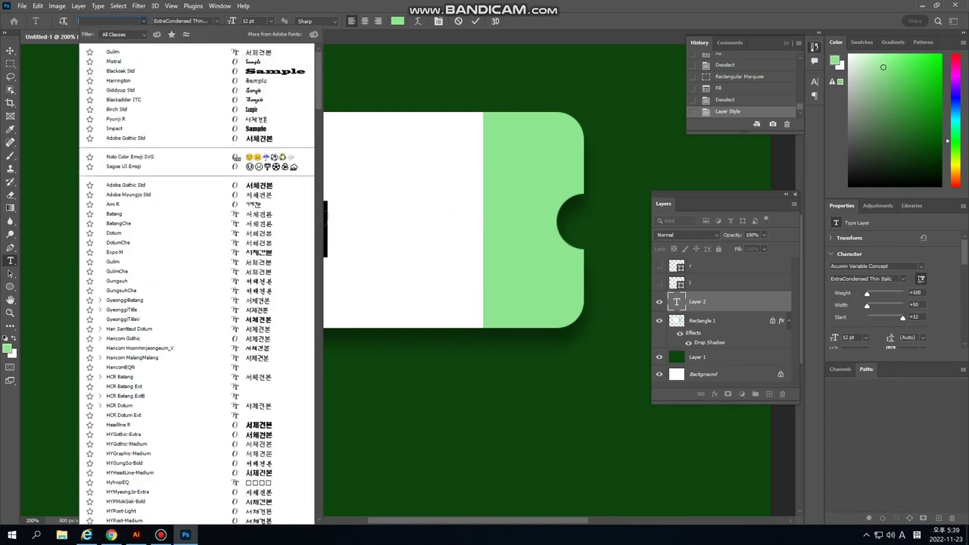
text(im)
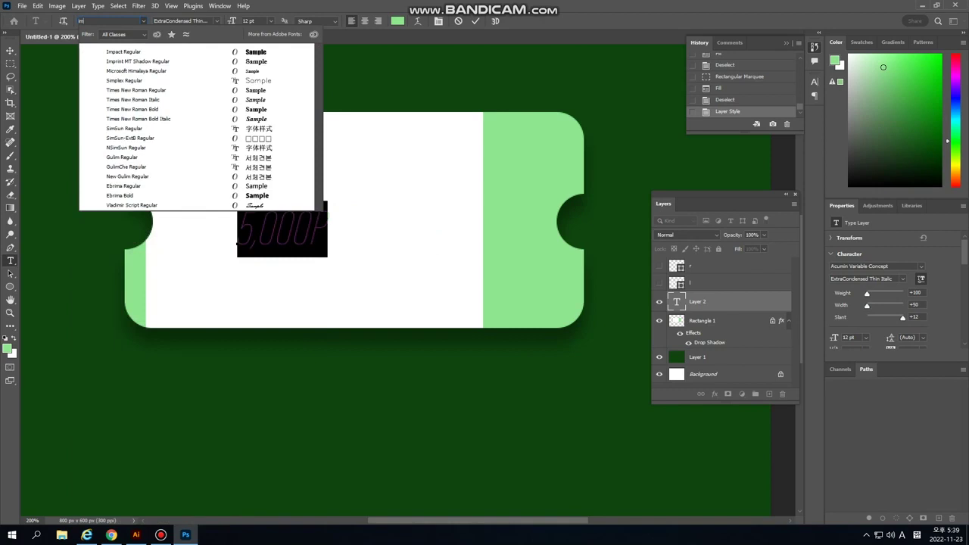
key(Down)
key(Return)
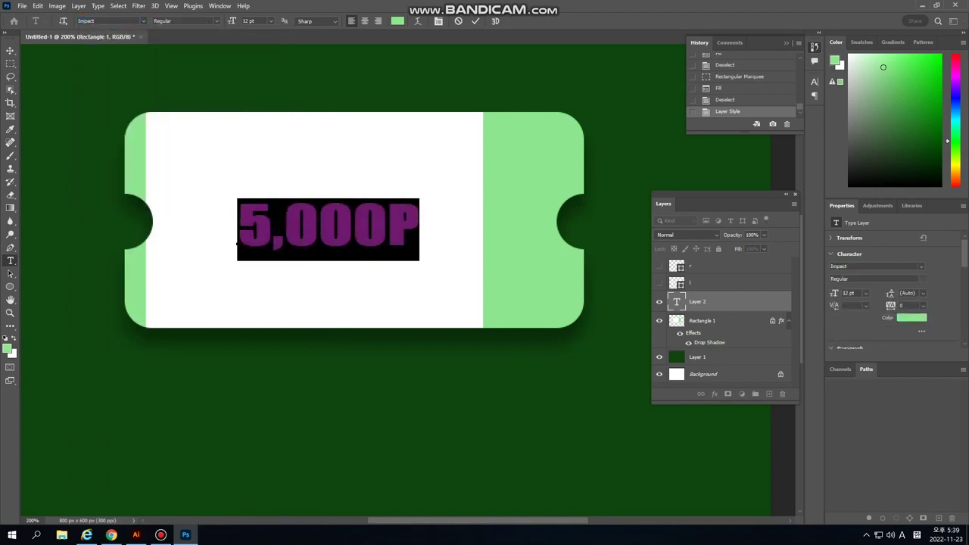
key(Up)
key(Up)
key(Up)
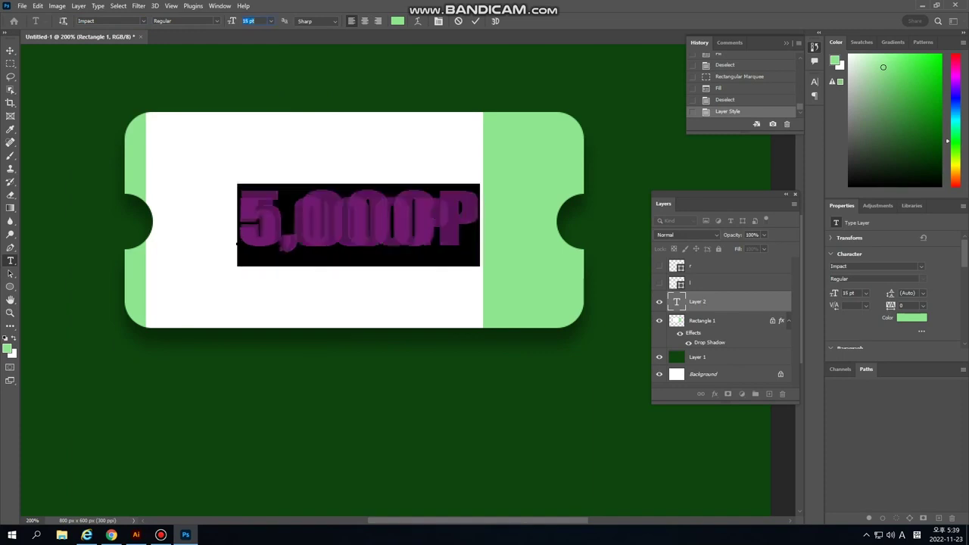
- Move the "5,000P" text slightly down and to the left within the ticket's white area
drag(10, 40, 10, 43)
click(9, 52)
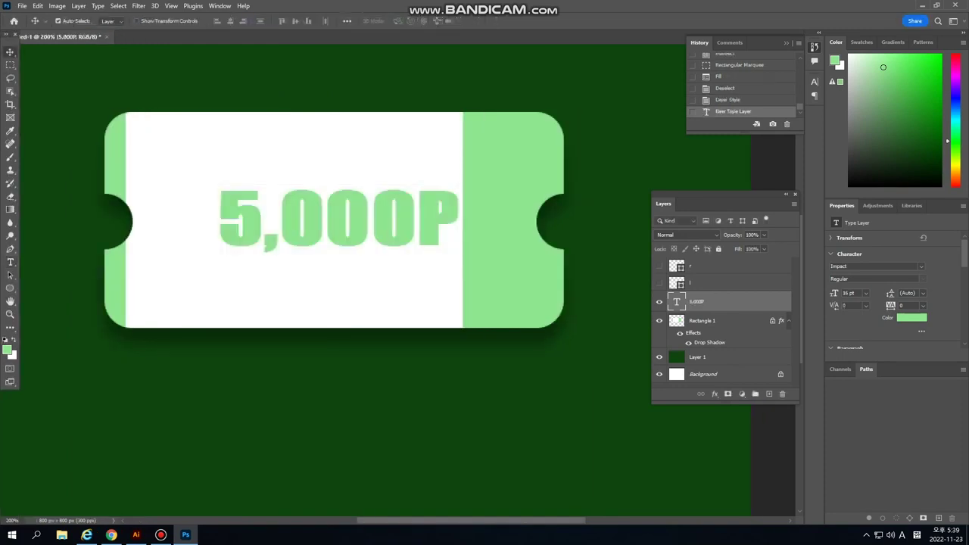
drag(405, 222, 394, 241)
- Change the colour of the whole "5,000P" text to black (000000)
click(10, 262)
click(252, 242)
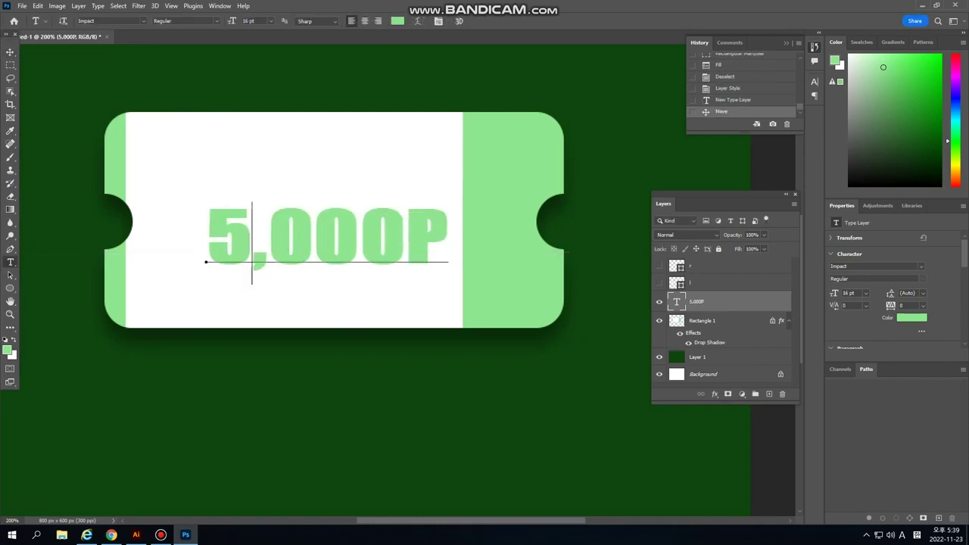
key(ctrl+a)
click(398, 20)
text(000000)
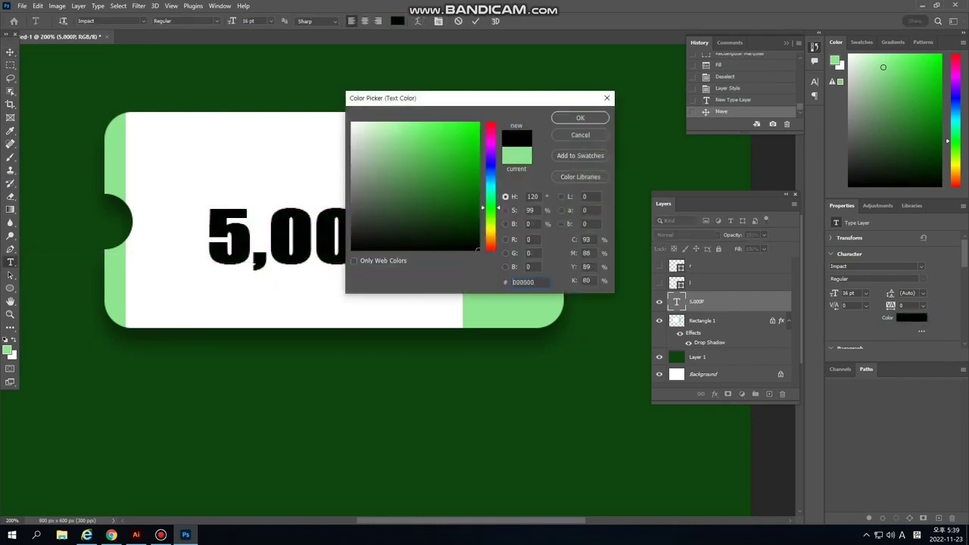
key(Return)
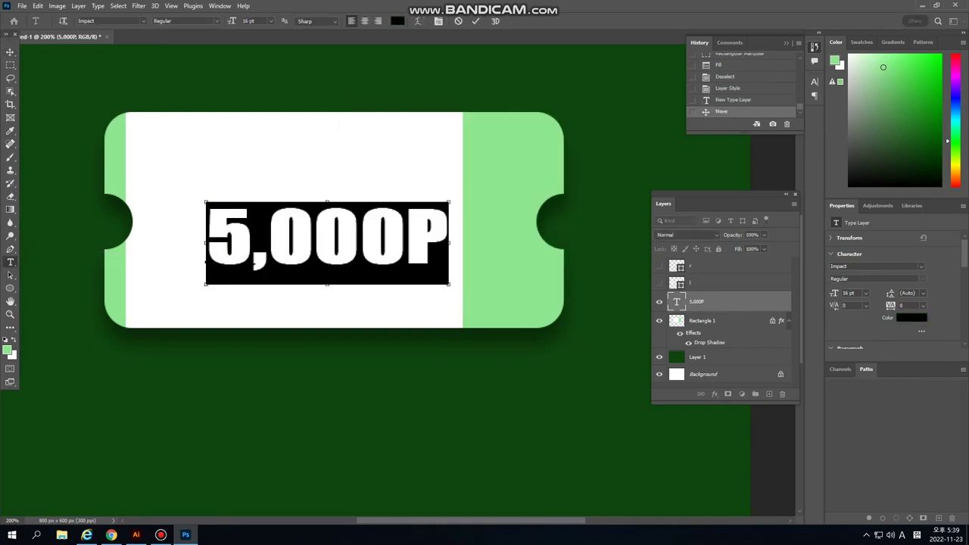
key(ctrl+t)
drag(327, 202, 325, 205)
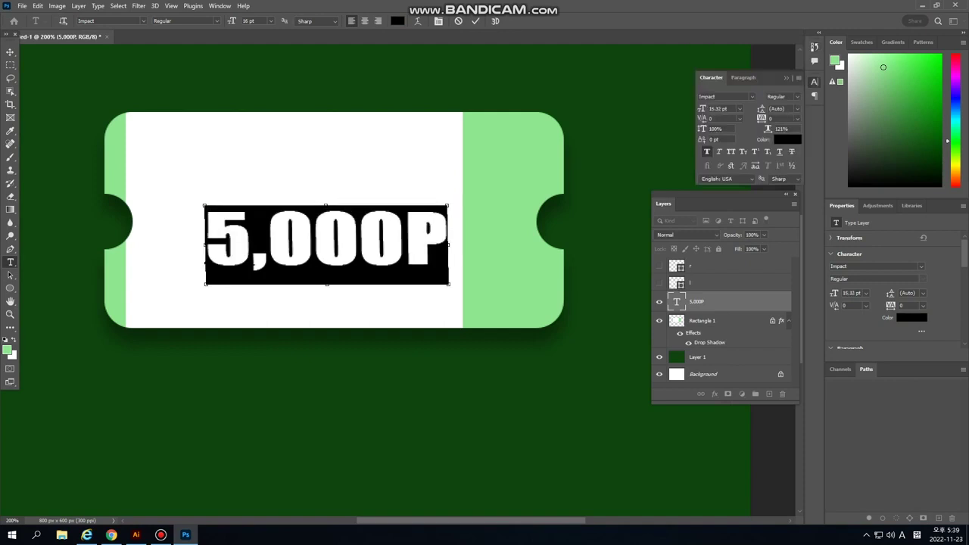
key(Return)
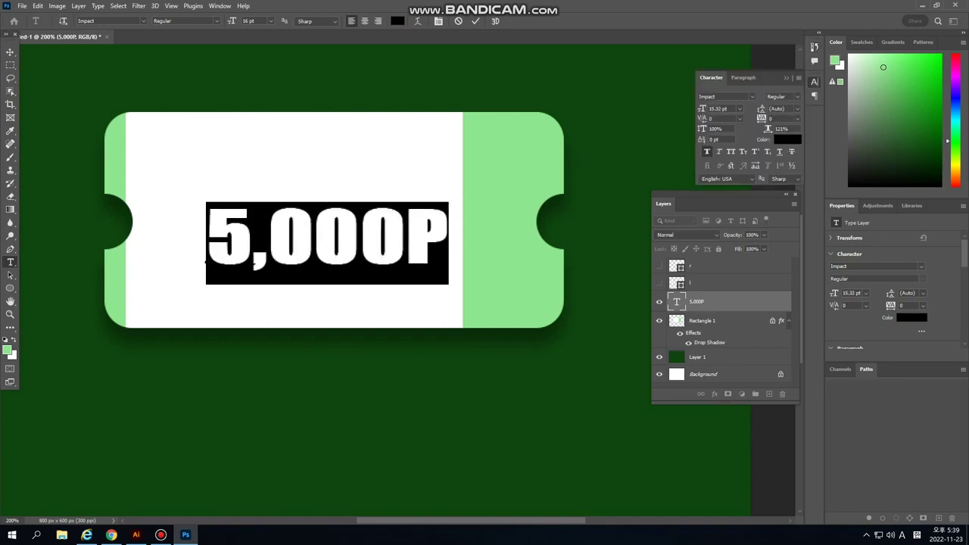
- Commit the text edit and shift "5,000P" slightly left and up to centre it better in the white area
click(404, 242)
key(ctrl+Return)
key(v)
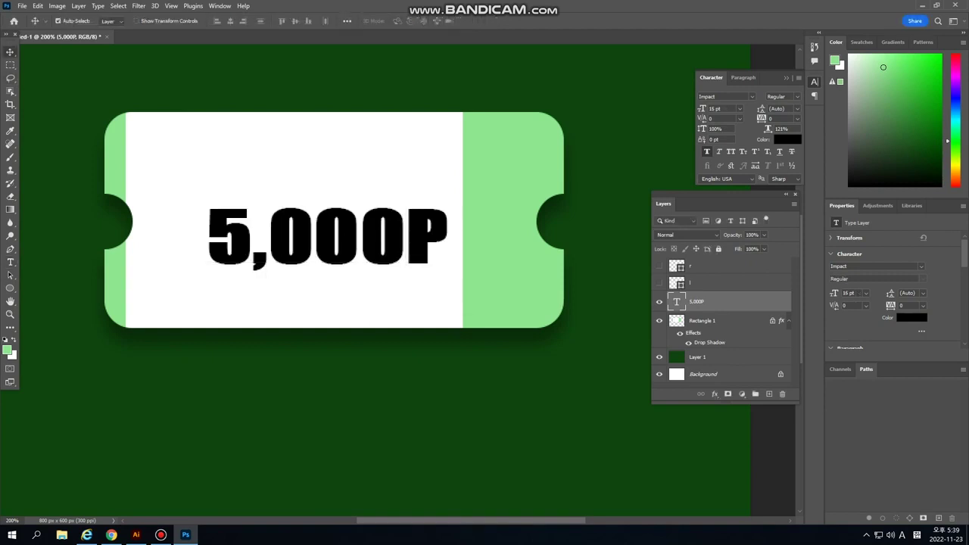
drag(409, 241, 396, 239)
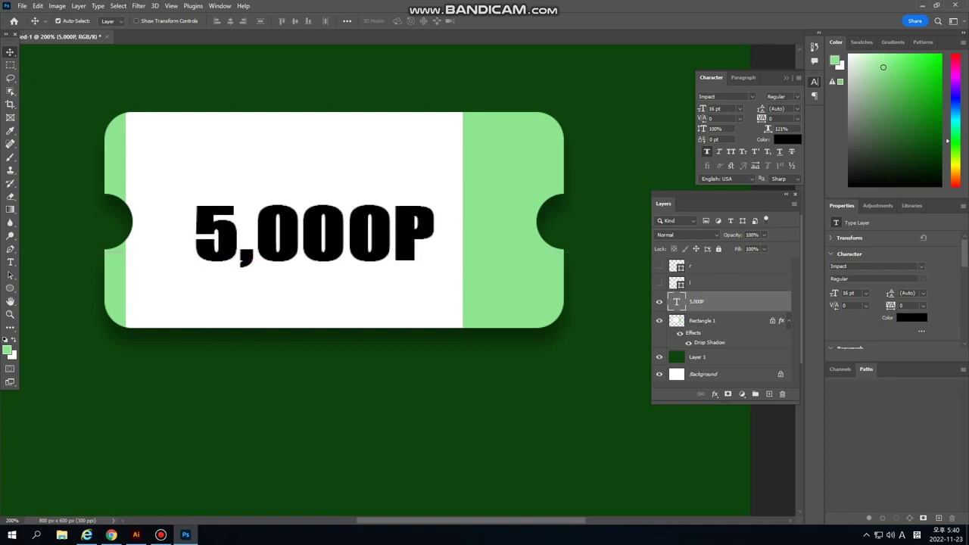
- Draw a light green rectangle about 266 px wide and 52 px high below the ticket
click(10, 288)
click(53, 289)
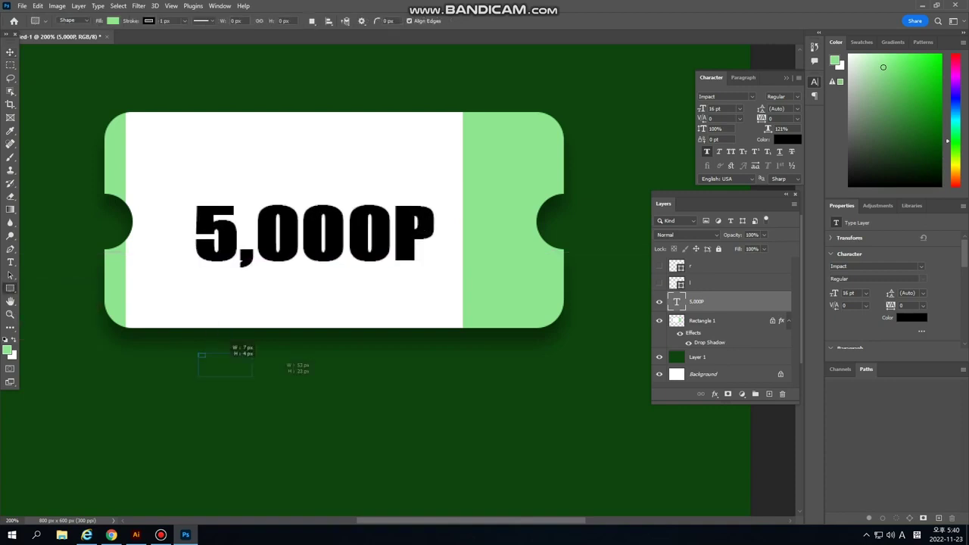
drag(198, 354, 468, 407)
drag(466, 405, 467, 404)
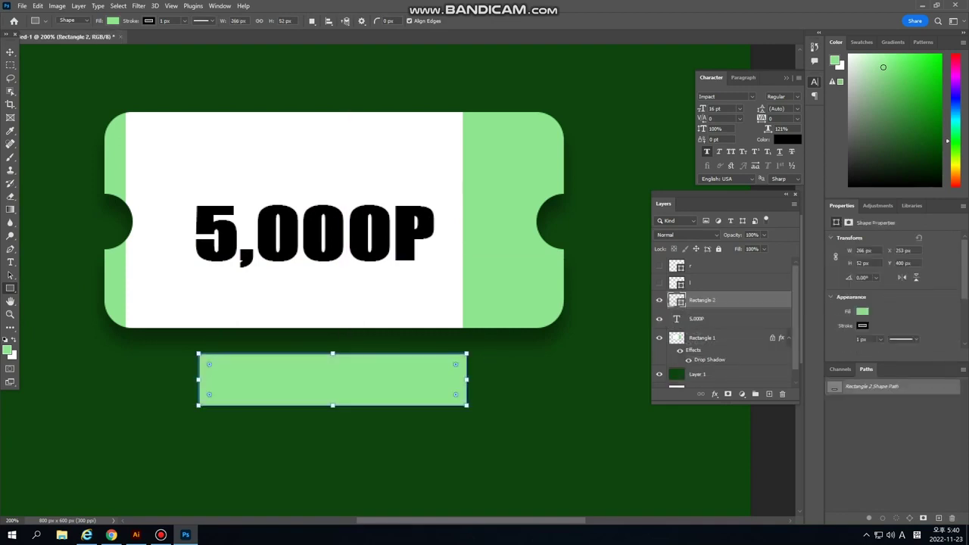
key(x)
click(7, 350)
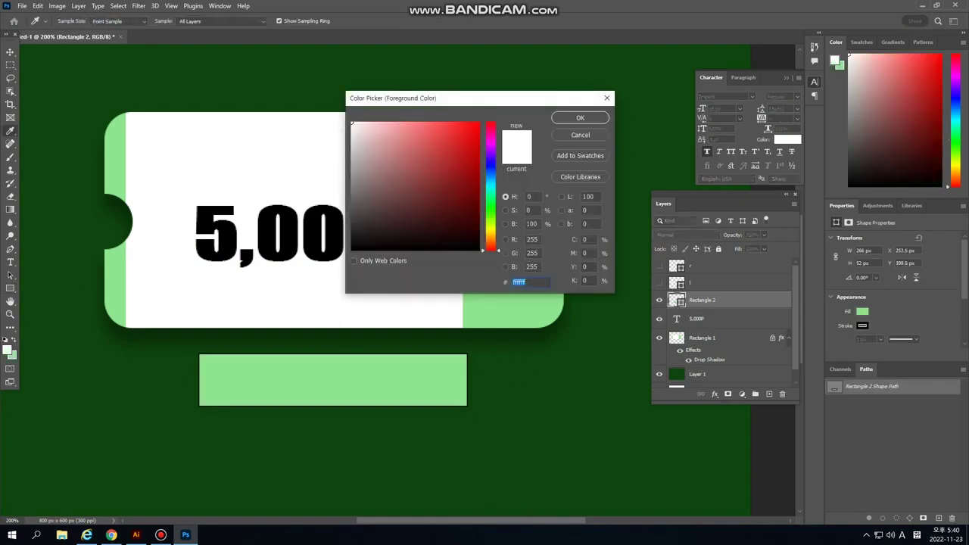
click(580, 135)
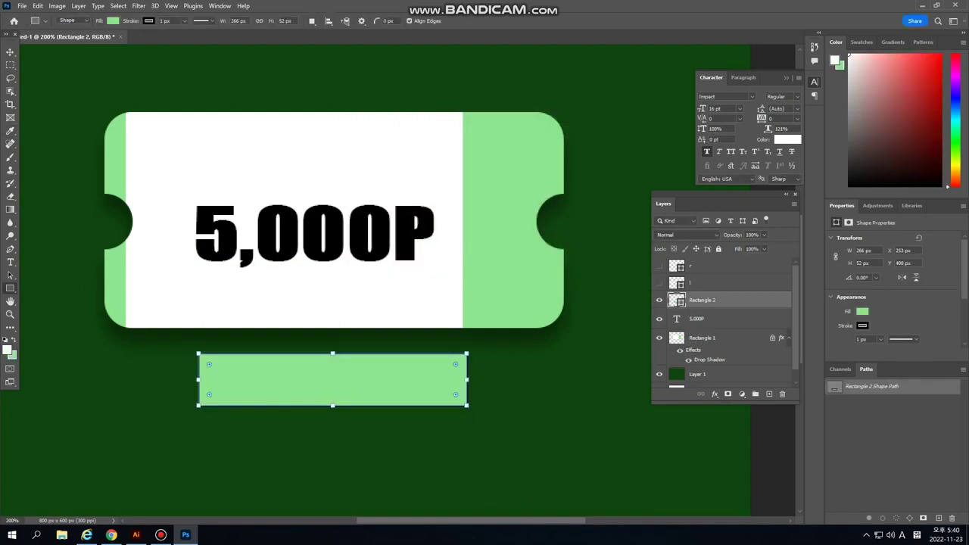
- Remove the fill of the rectangle below the ticket and make its stroke light green
click(113, 21)
click(54, 40)
click(149, 21)
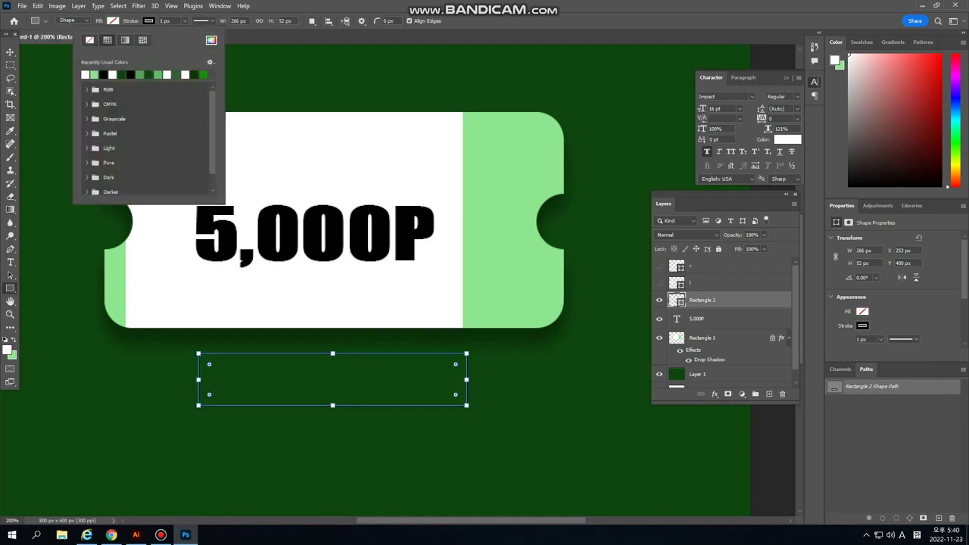
click(94, 75)
- Set the rectangle's stroke width to 2 px and move the rectangle slightly right and down
click(184, 21)
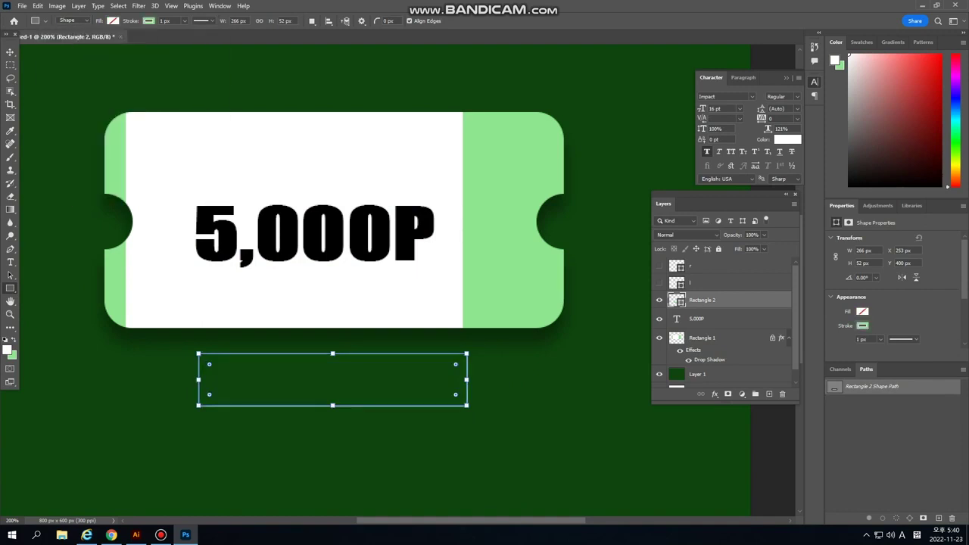
drag(173, 21, 161, 21)
text(2)
key(Return)
key(v)
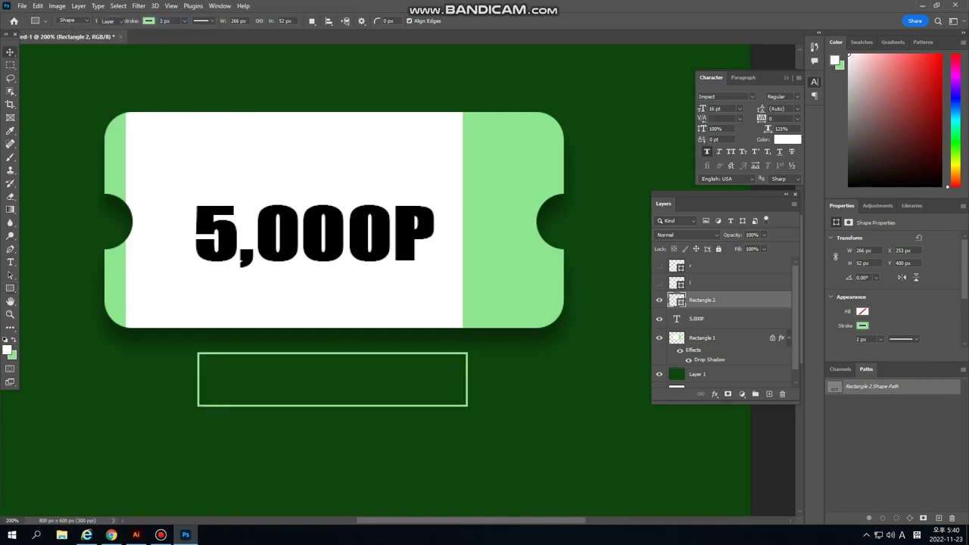
drag(466, 355, 474, 362)
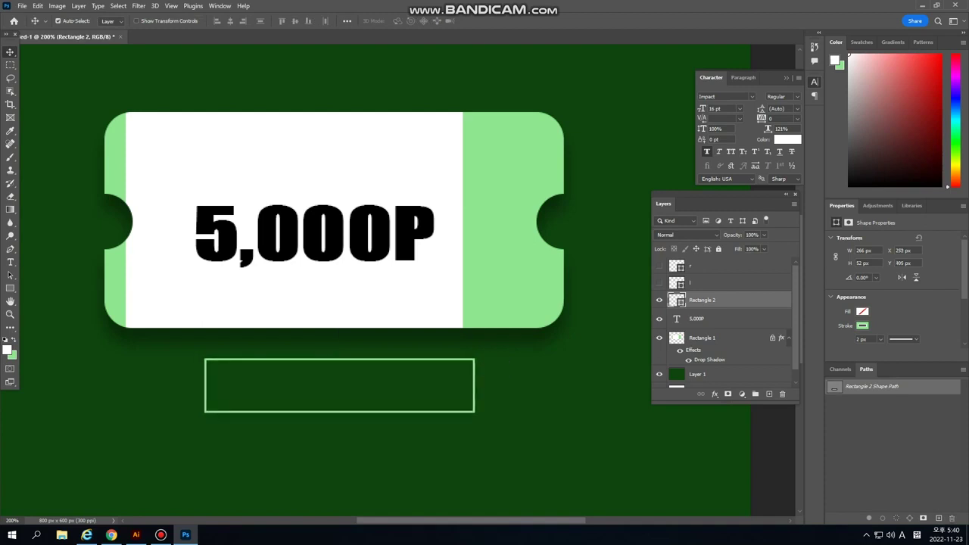
- Set the vertical scale of the "5,000P" text to 110% and move the text slightly down within the white area
click(337, 236)
key(ctrl)
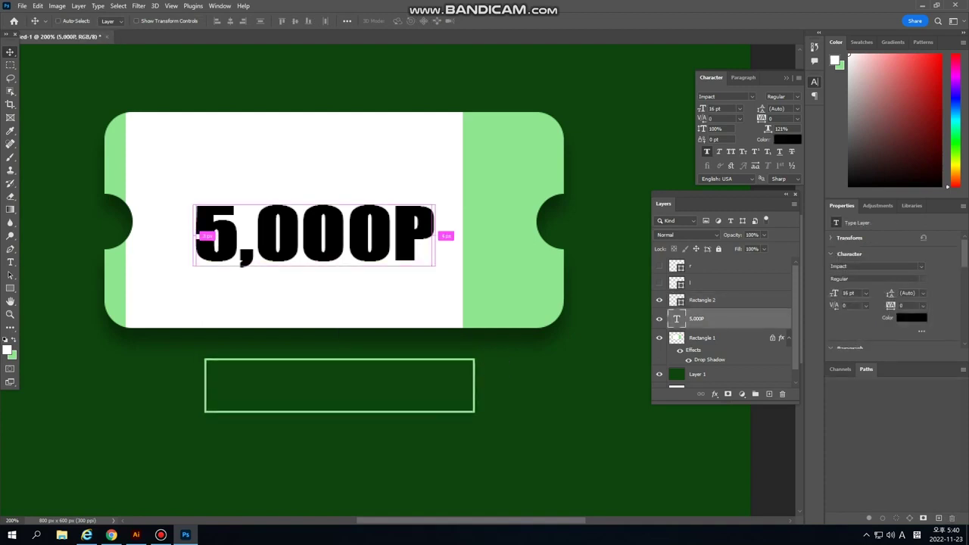
key(t)
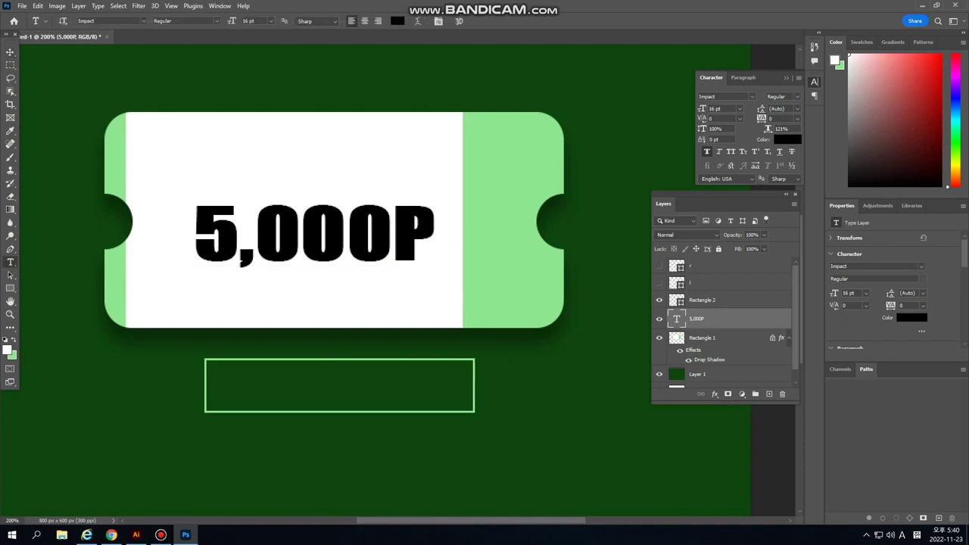
drag(194, 234, 436, 234)
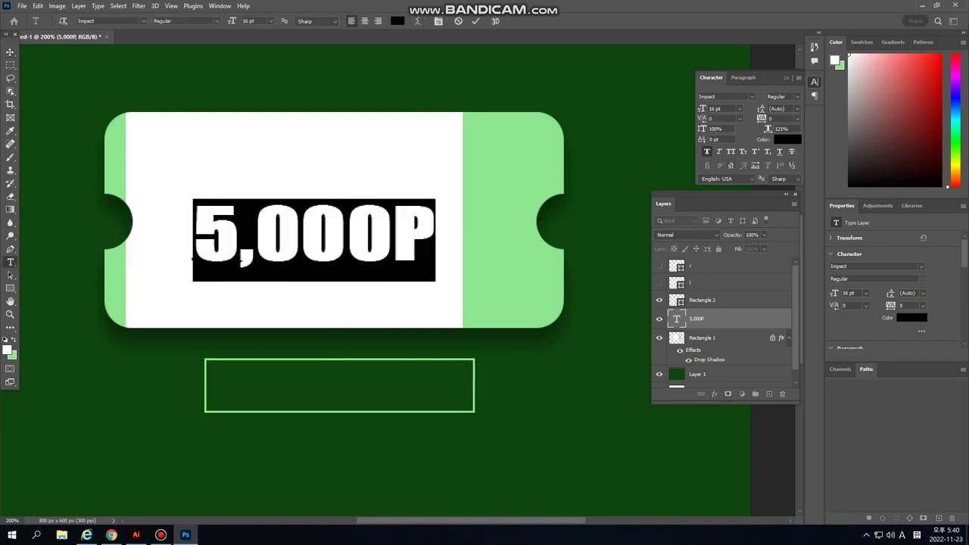
click(715, 129)
text(110)
key(Return)
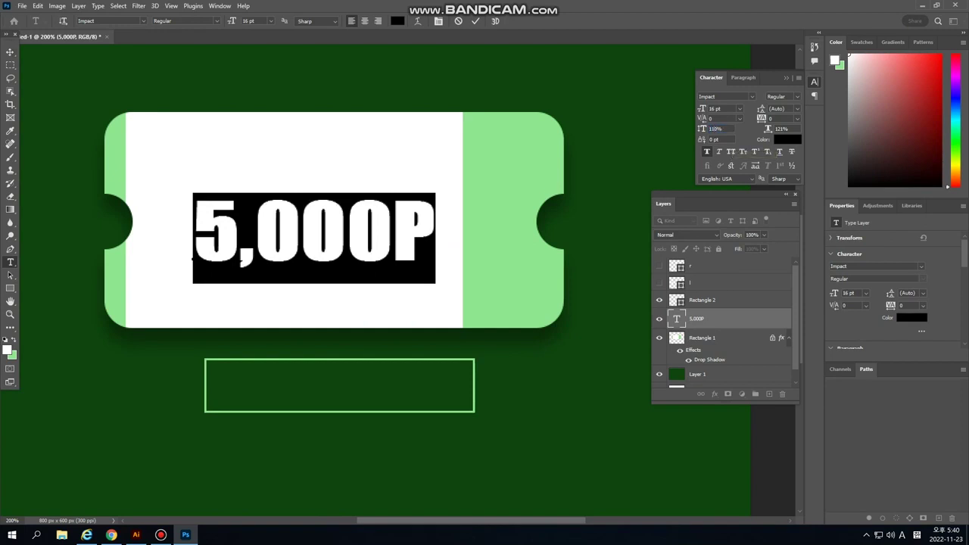
click(10, 53)
drag(369, 241, 371, 251)
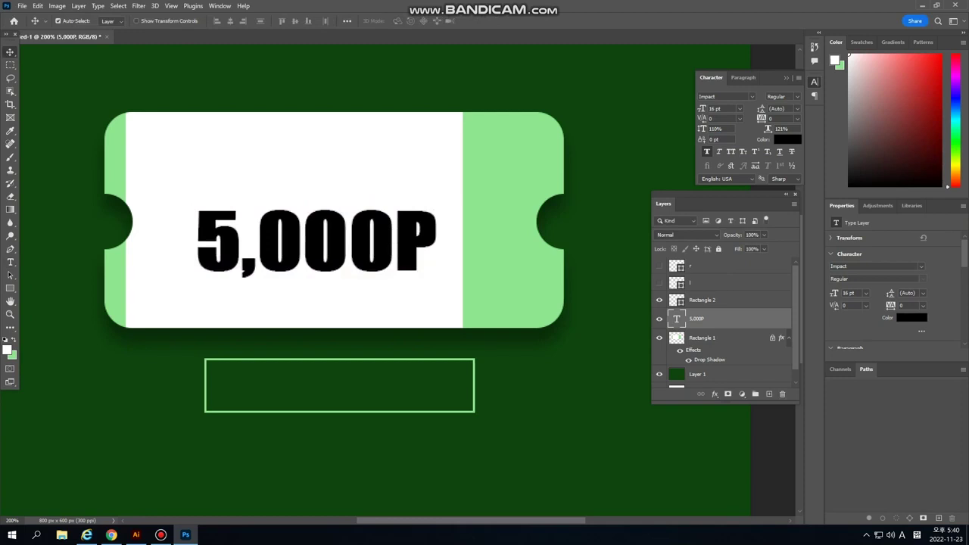
- Add a new text line reading "쿠폰다운로드" over the outlined rectangle below the ticket
click(369, 360)
click(369, 383)
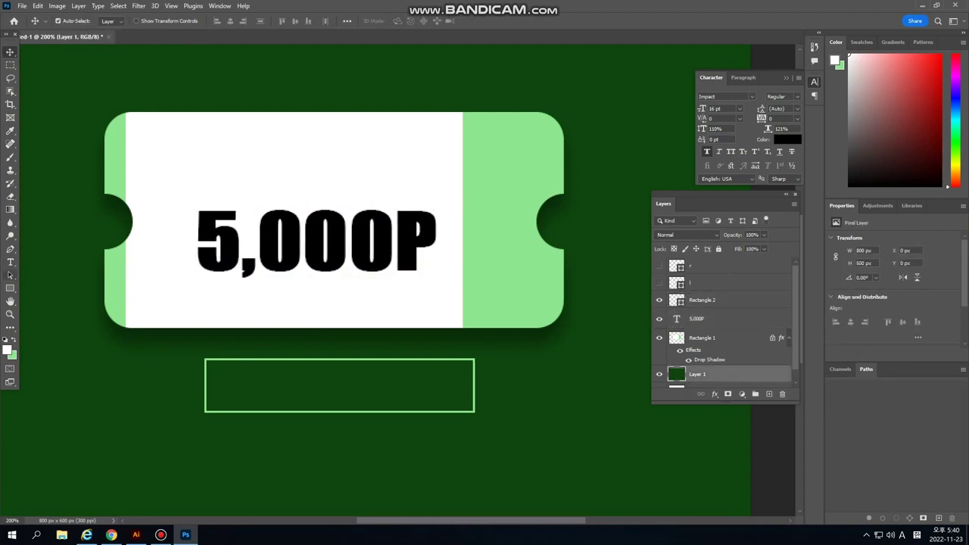
click(10, 275)
key(v)
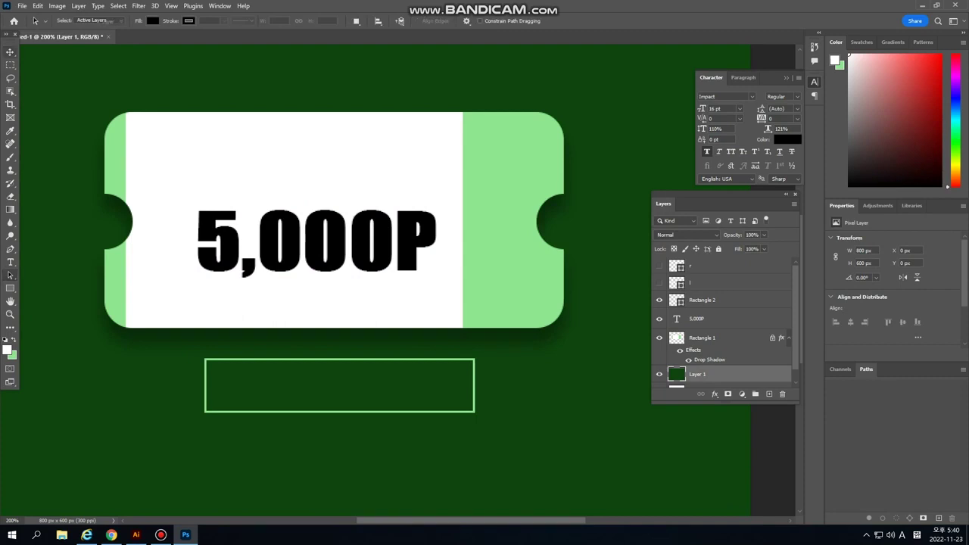
key(t)
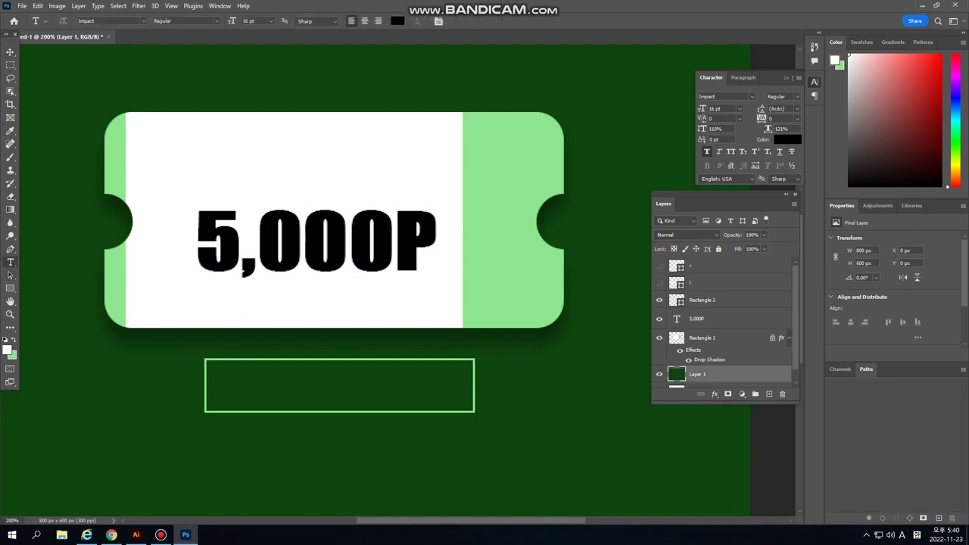
click(246, 384)
text(znvh)
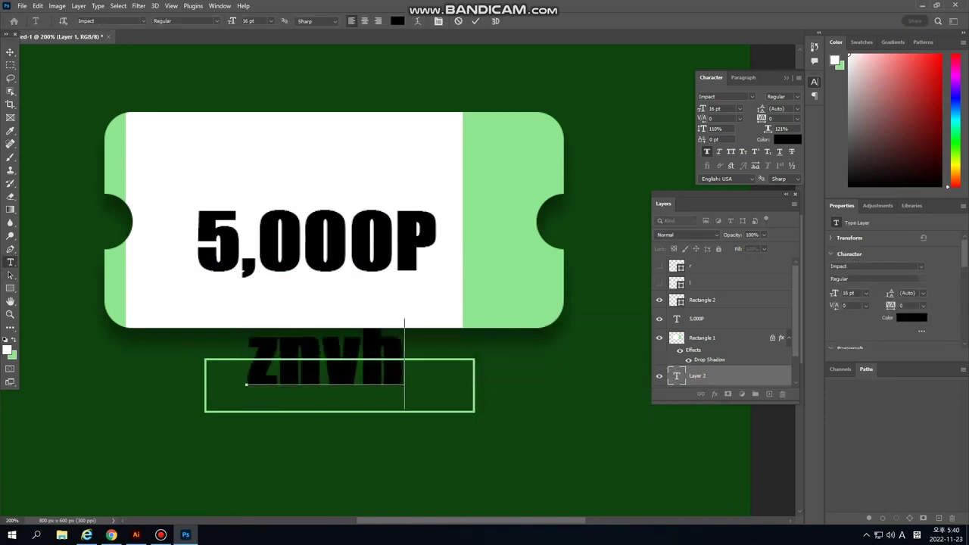
key(BackSpace)
key(BackSpace)
key(BackSpace)
key(BackSpace)
key(Hangul)
text(쿠포)
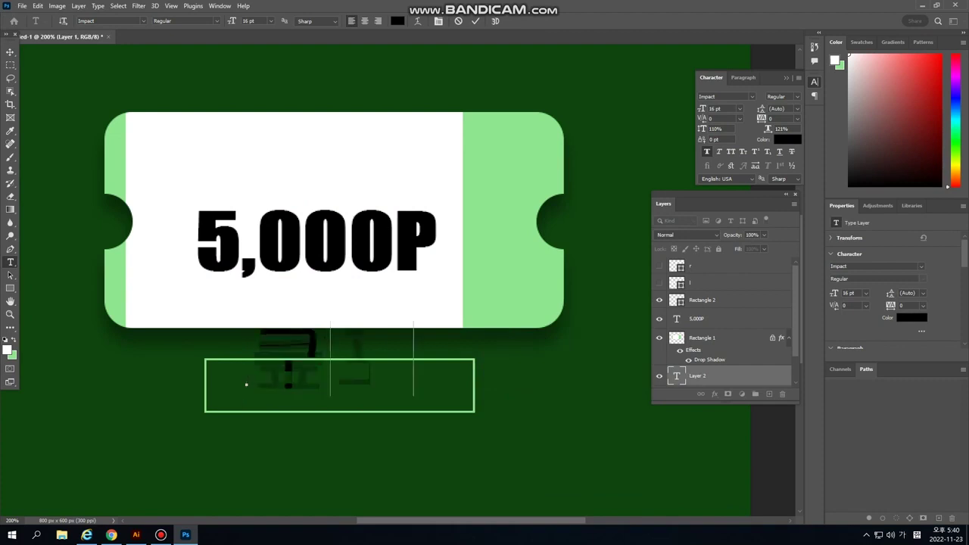
text(ㄴ다)
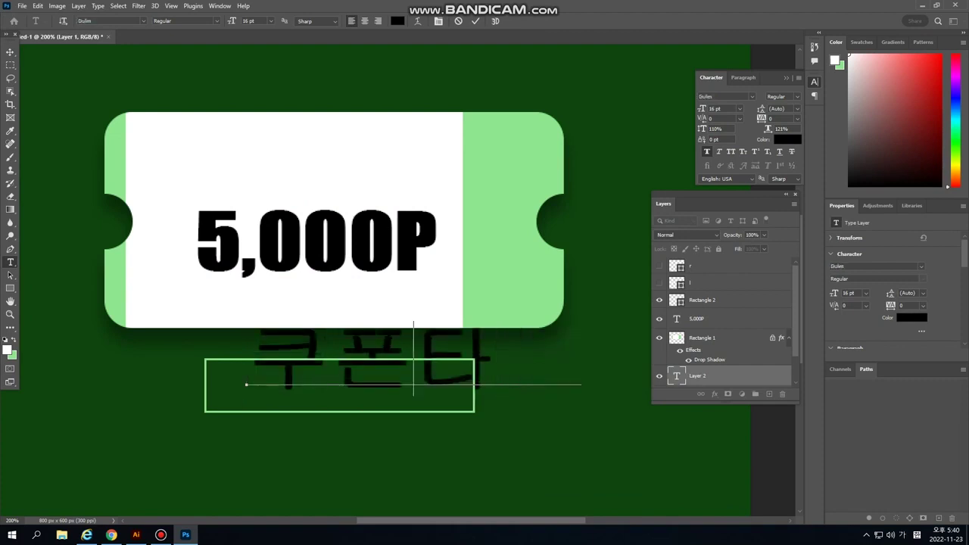
text(운로)
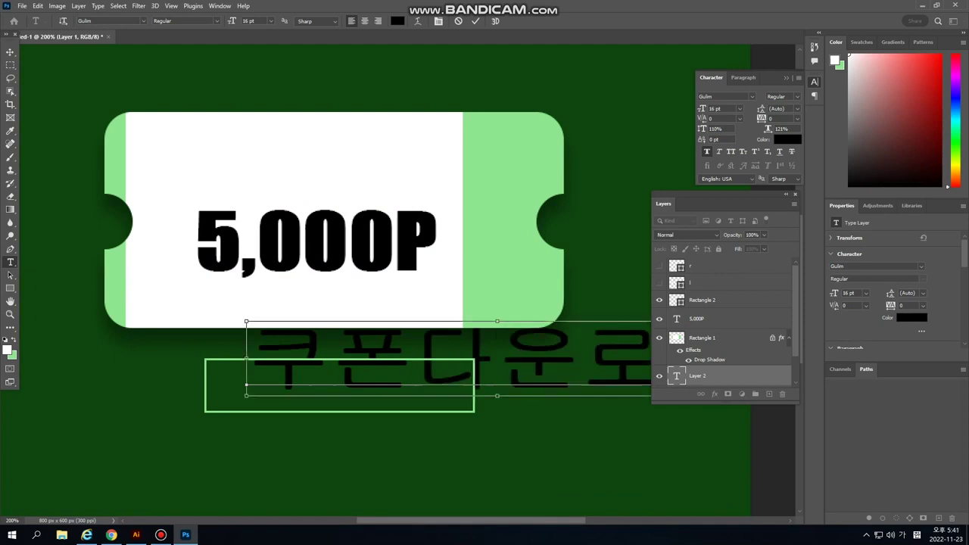
- Preview several fonts on the whole "쿠폰다운로드" text and set it to Han Santteut Dotum
key(ctrl+a)
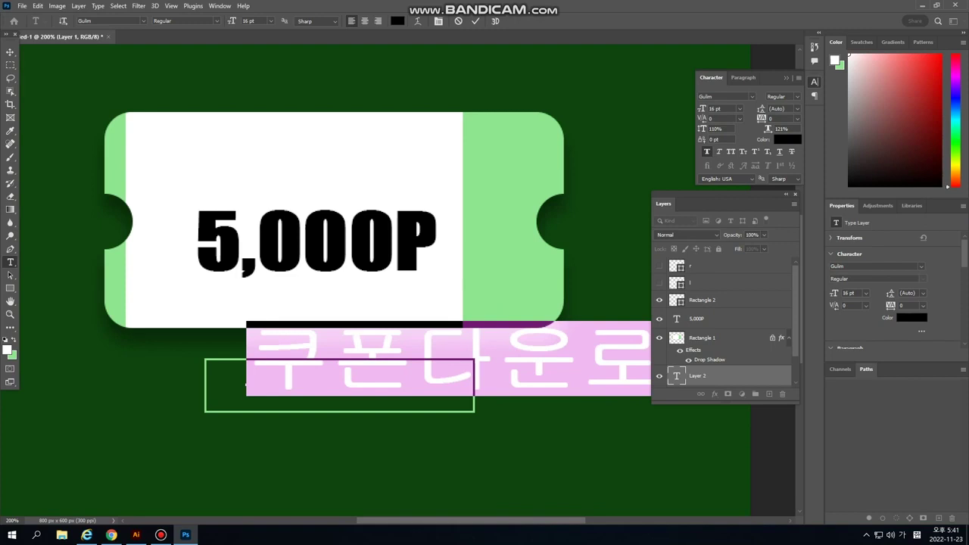
click(91, 21)
click(143, 21)
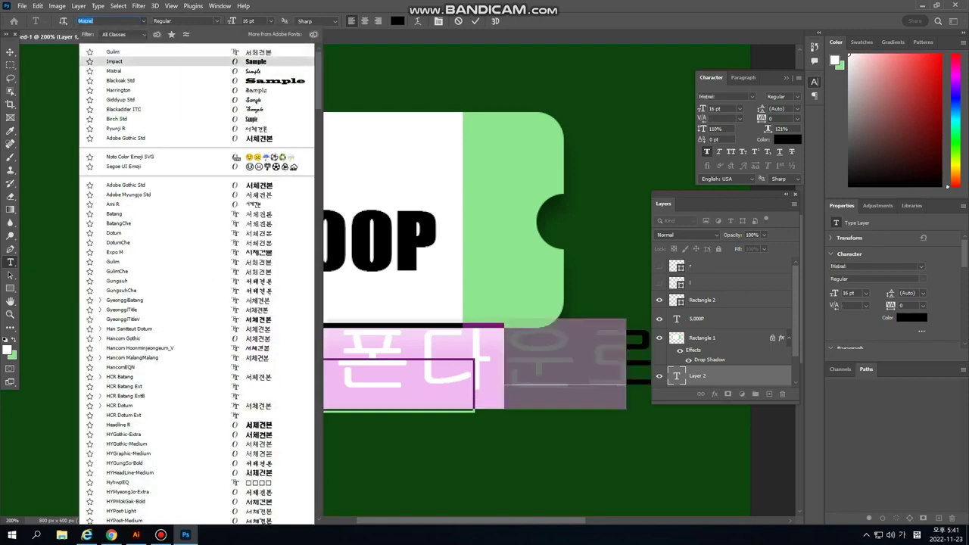
key(Down)
key(Down)
key(Down)
key(Down)
key(Down)
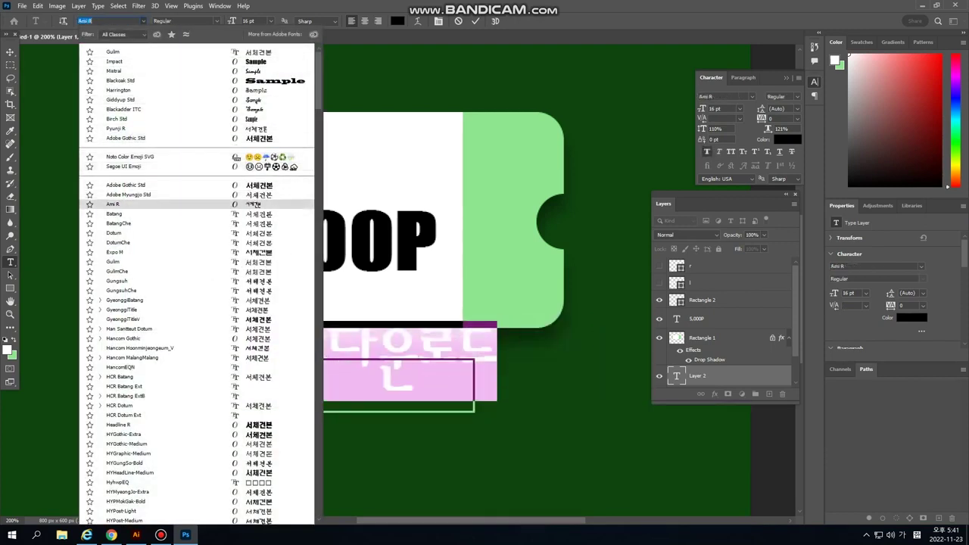
key(Down)
key(Down)
key(Down)
key(Down)
key(Down)
key(Down)
key(Down)
key(Down)
key(Down)
key(Down)
key(Down)
key(Down)
key(Down)
key(Down)
key(Down)
key(Down)
key(Down)
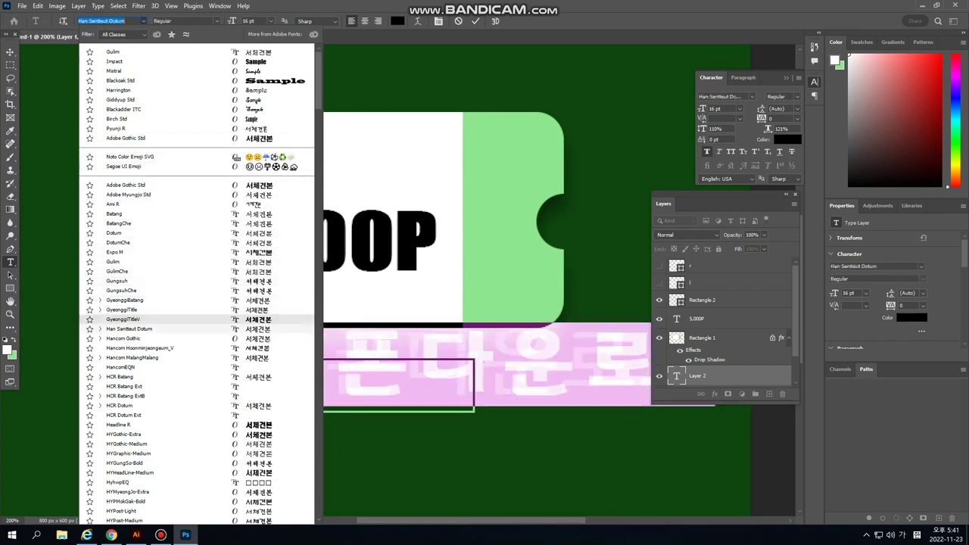
key(Down)
key(Down)
key(Down)
key(Up)
key(Up)
key(Up)
key(Up)
key(Up)
key(Up)
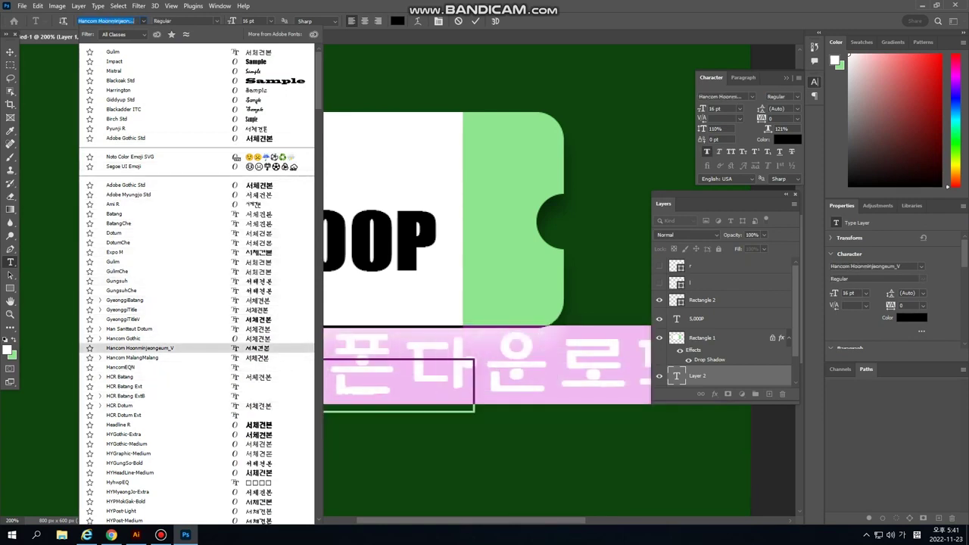
key(Up)
key(Up)
key(Return)
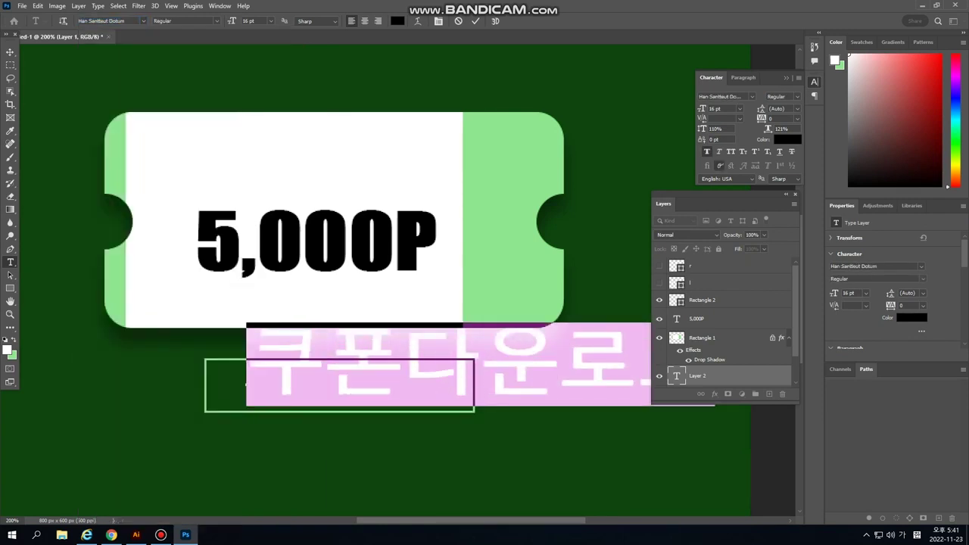
- Reduce the "쿠폰다운로드" text size to 9 pt and commit the text edit
click(271, 22)
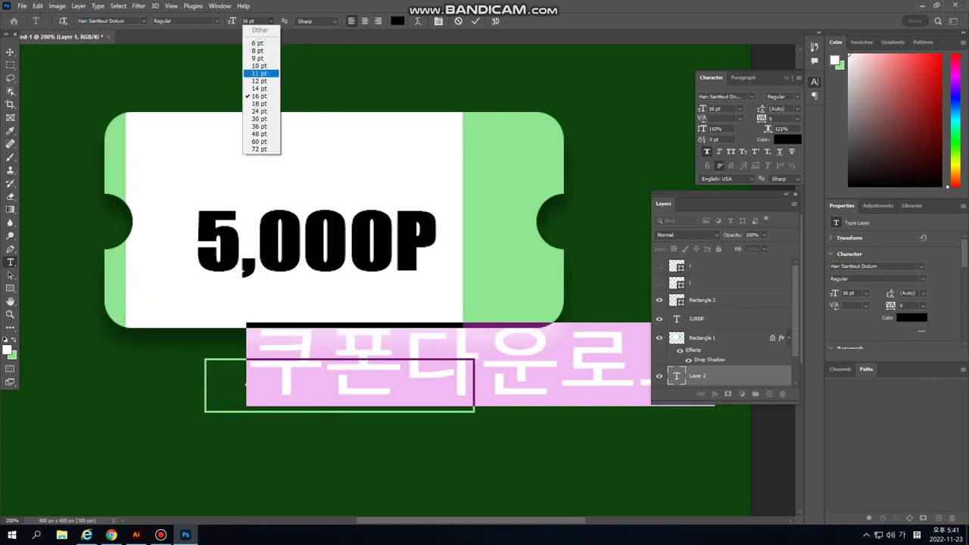
click(261, 74)
click(271, 21)
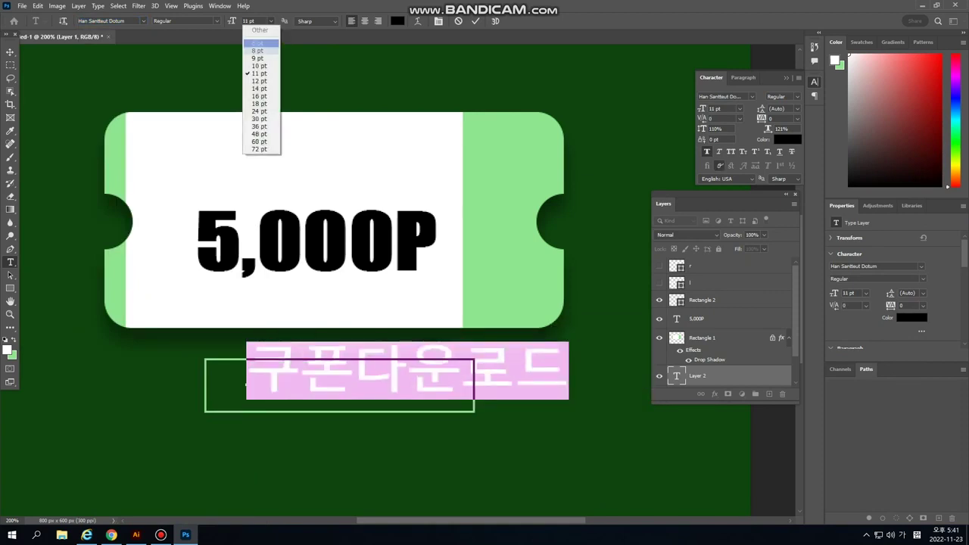
click(261, 58)
click(10, 53)
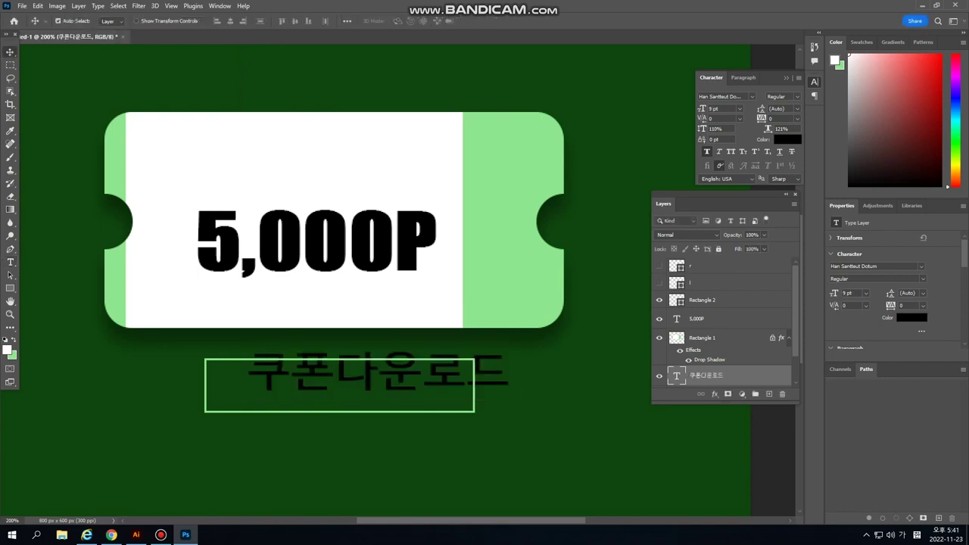
- Move "쿠폰다운로드" into the outlined rectangle, scale it down to about 7.51 pt and nudge it up to sit inside the frame
drag(402, 370, 371, 385)
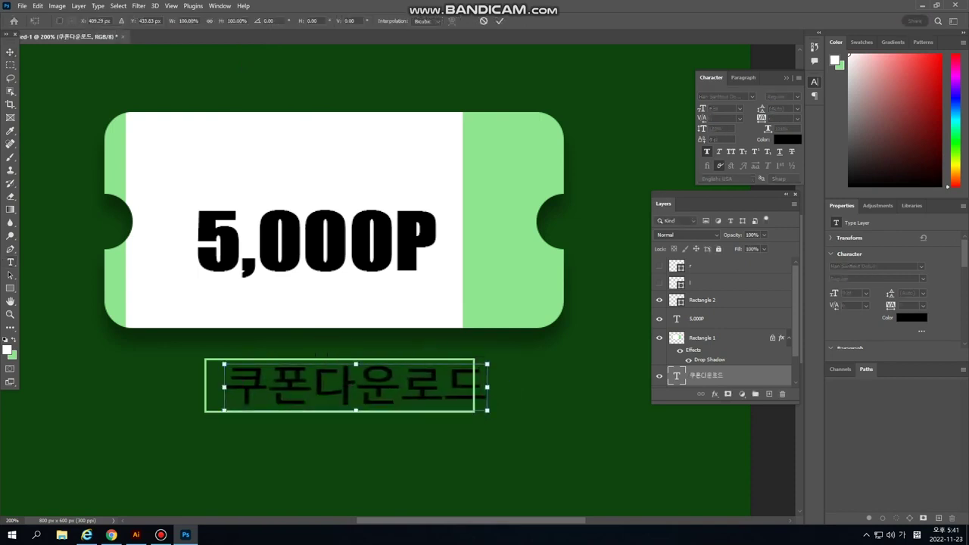
key(ctrl+t)
drag(472, 353, 427, 387)
key(Return)
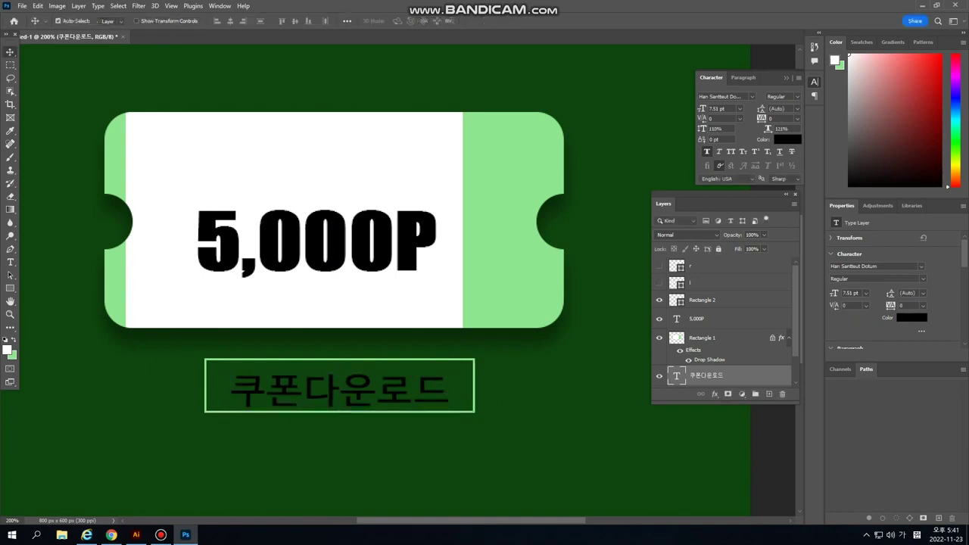
key(Up)
key(Up)
key(Up)
key(Up)
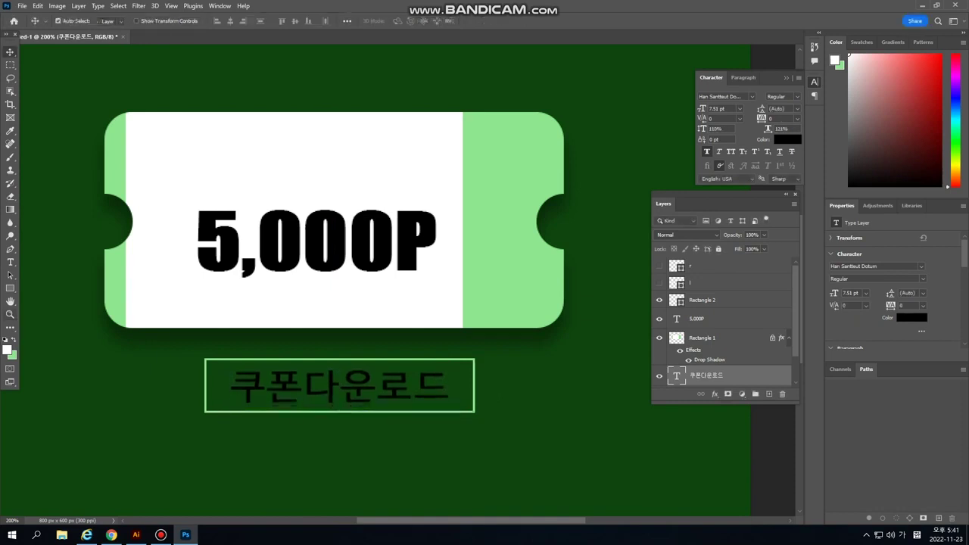
- Sample the light green (8fe58f) of the rectangle's outline as the foreground colour and get the Type tool ready
key(k)
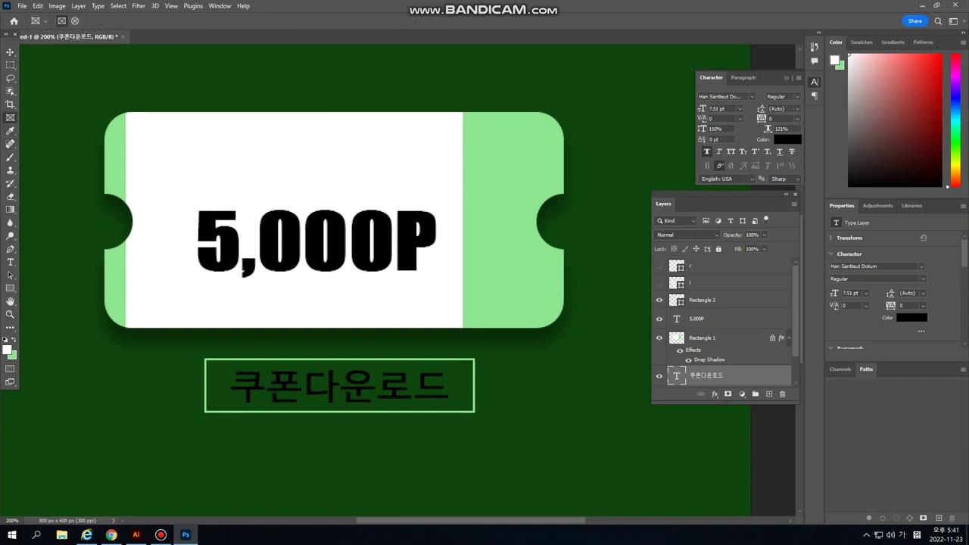
key(i)
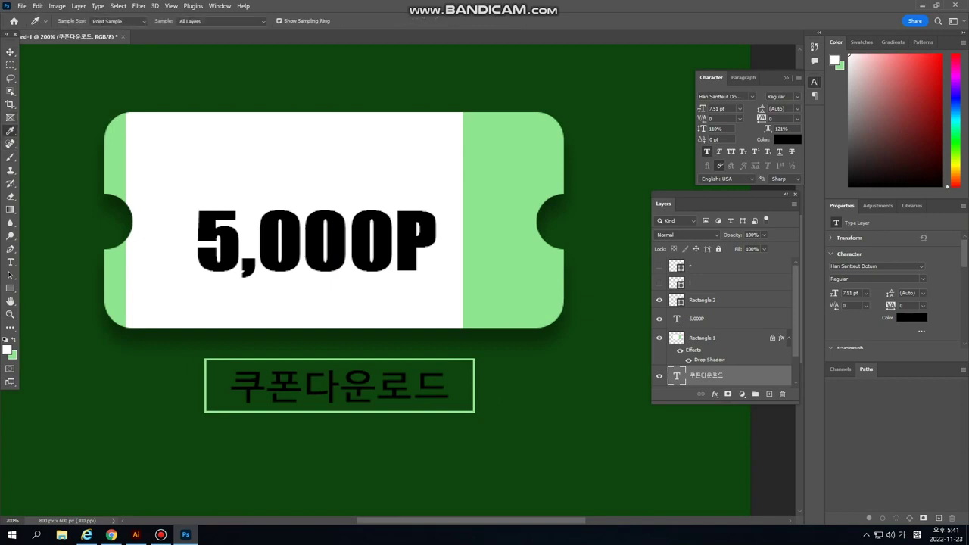
click(470, 359)
click(7, 350)
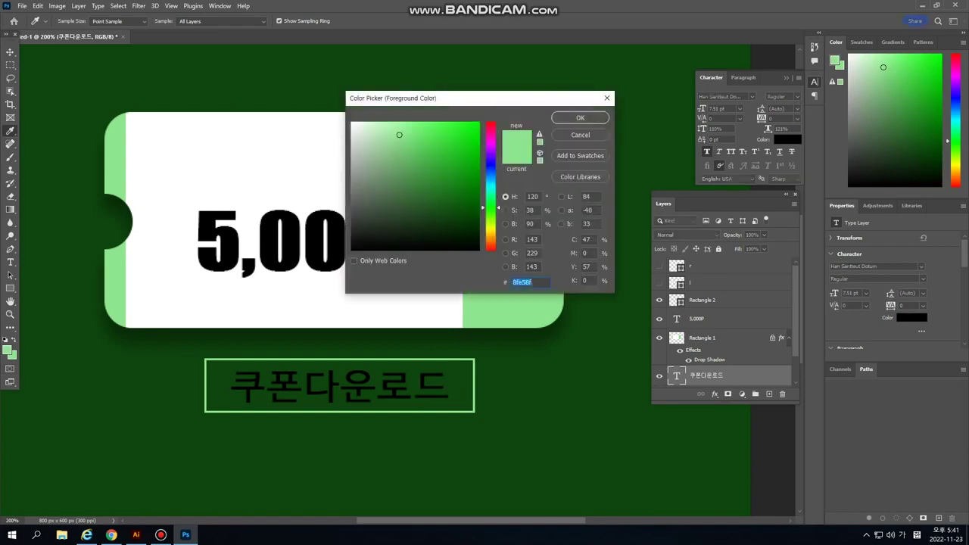
double_click(522, 283)
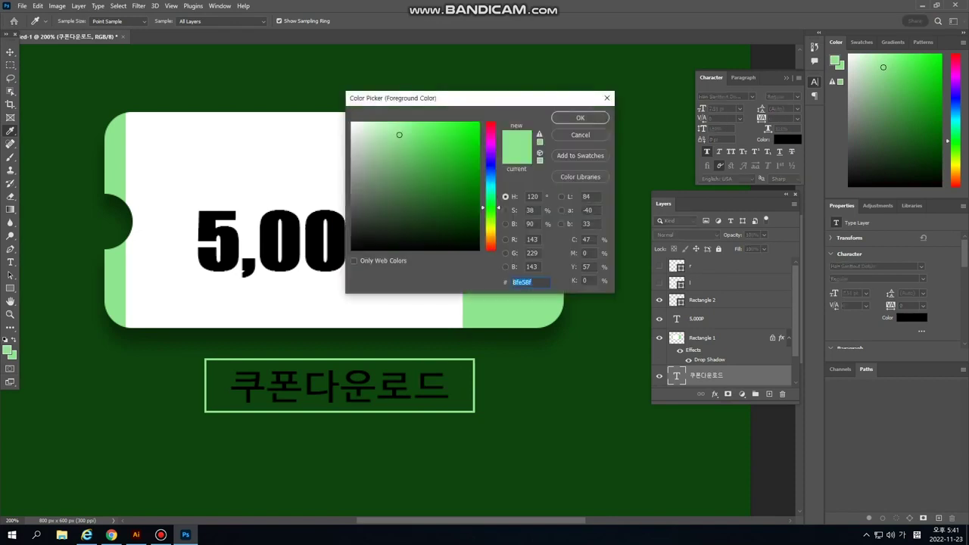
click(580, 118)
click(10, 262)
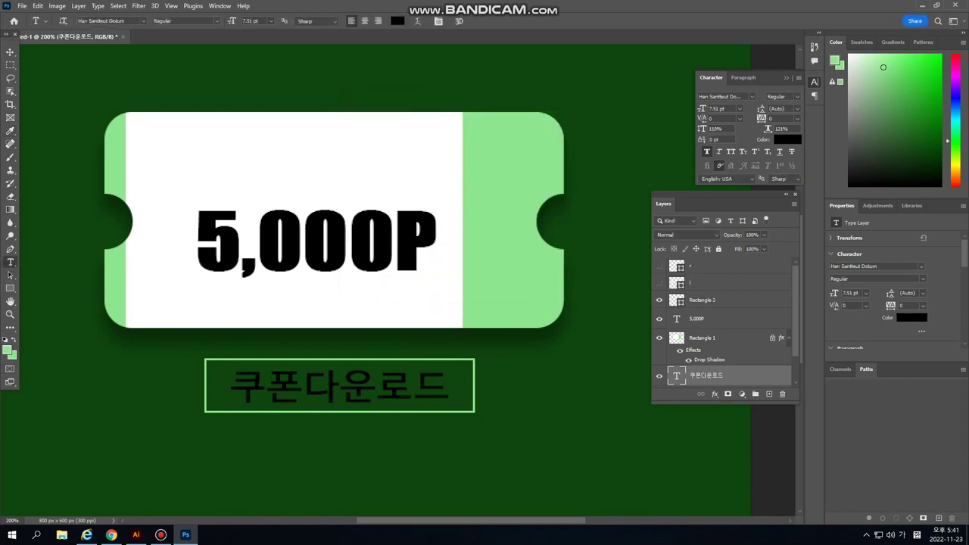
- Recolour the whole "쿠폰다운로드" text with the light green foreground colour (8fe58f) and commit the text edit
drag(229, 388, 450, 387)
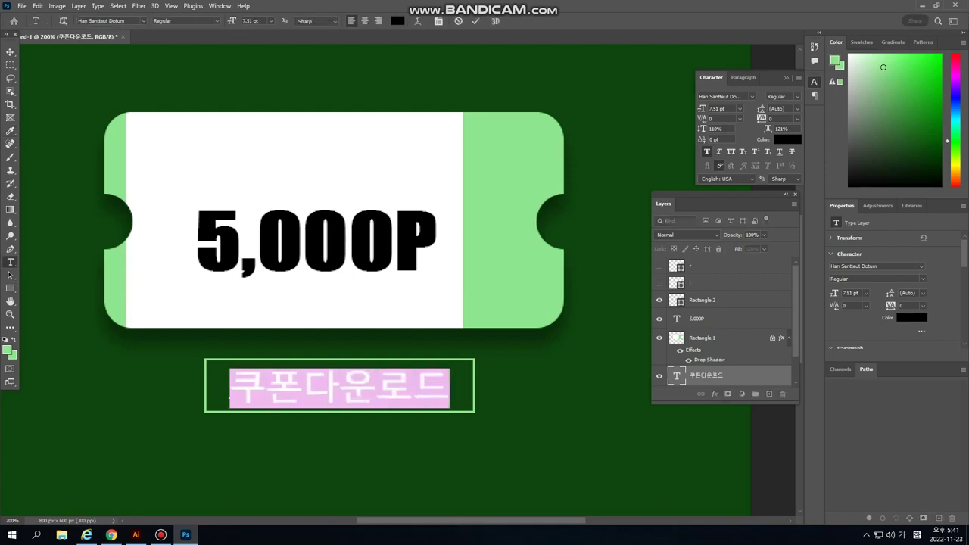
key(alt+BackSpace)
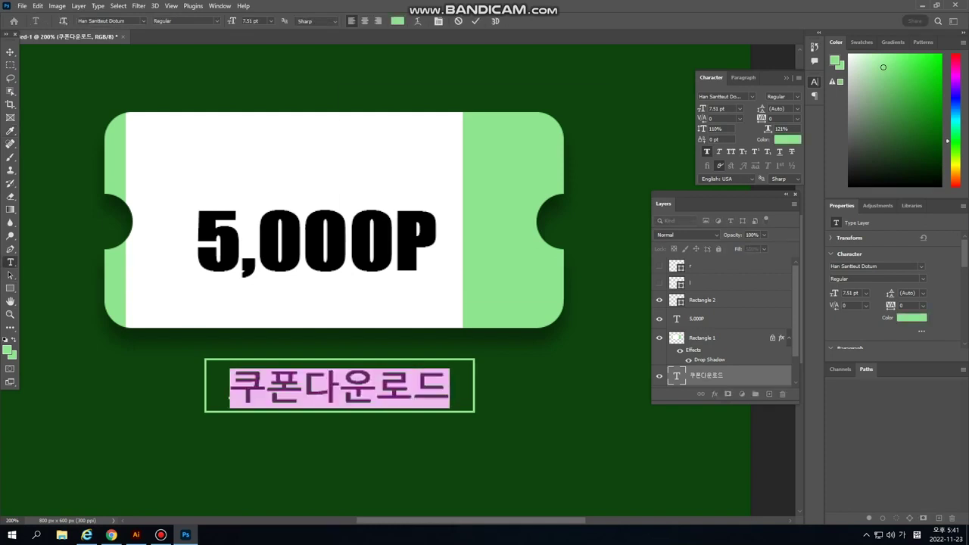
click(7, 350)
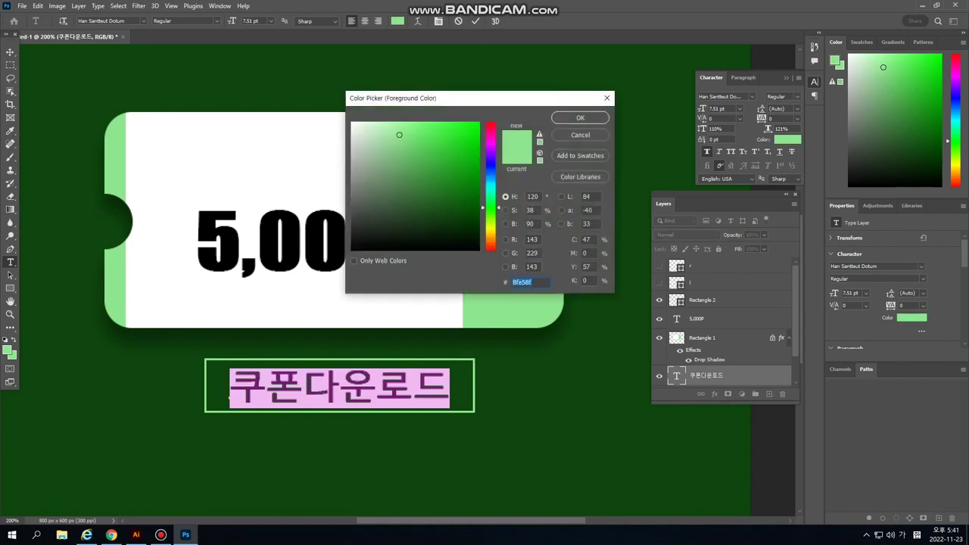
key(Return)
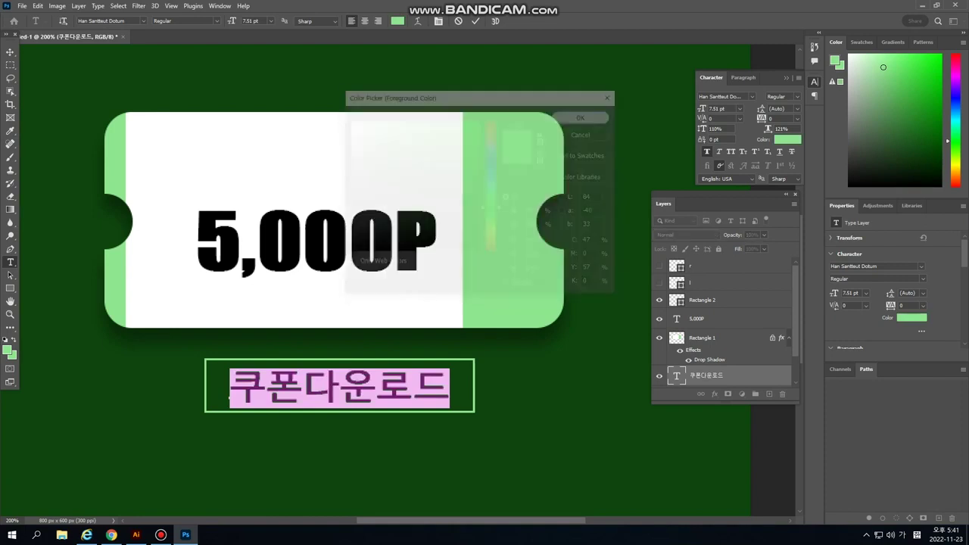
click(10, 53)
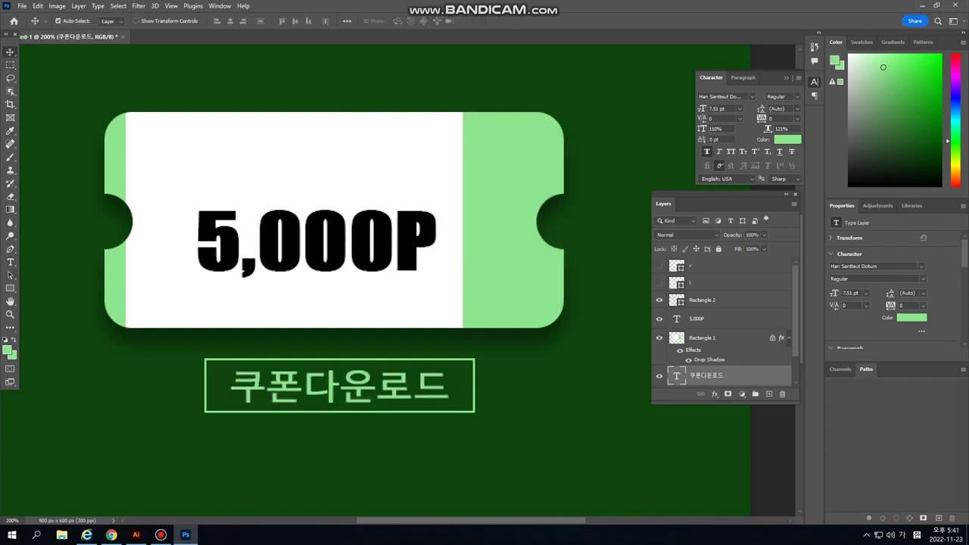
- Move the "5,000P" text up about 8 px and add the new text "신규가입혜택" below it
drag(361, 215, 363, 208)
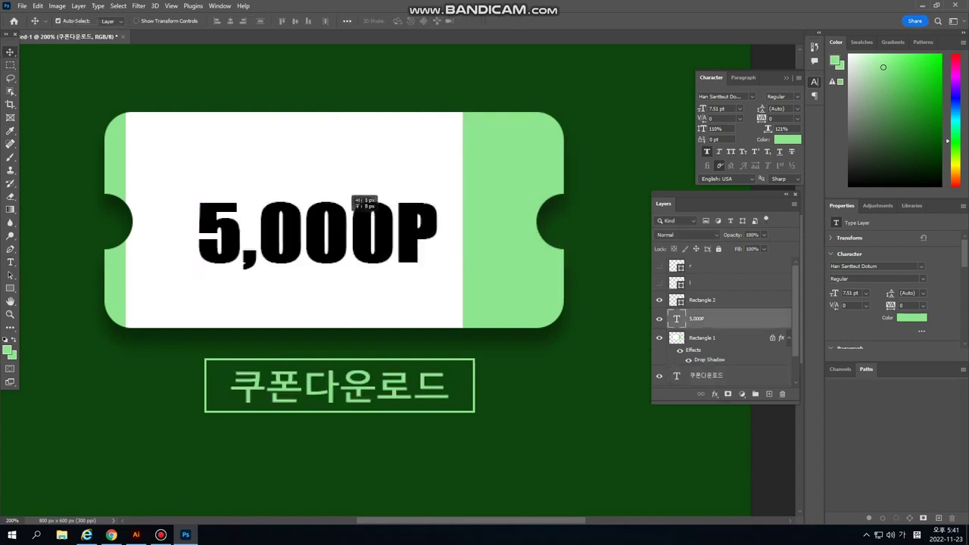
key(t)
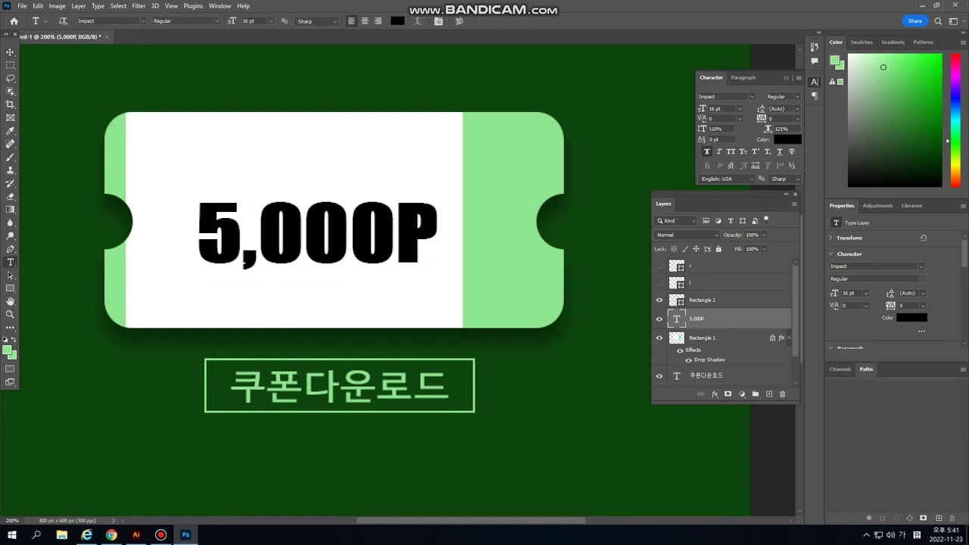
click(245, 307)
text(신)
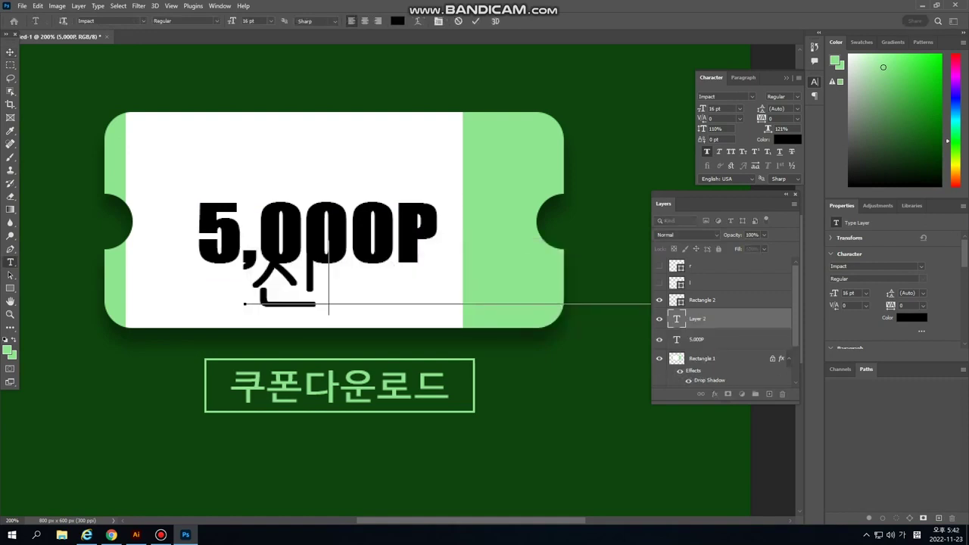
text(구가입ㅎ)
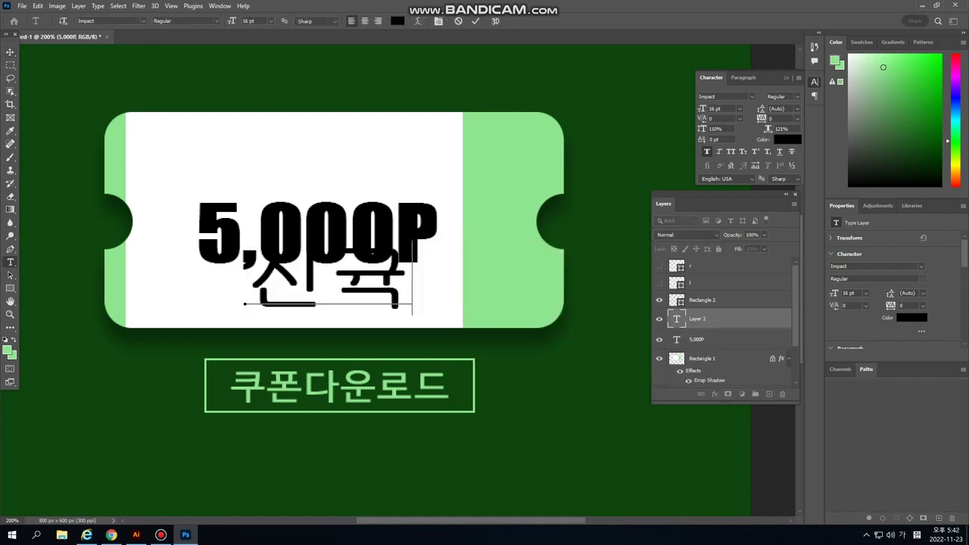
text(ㅖ)
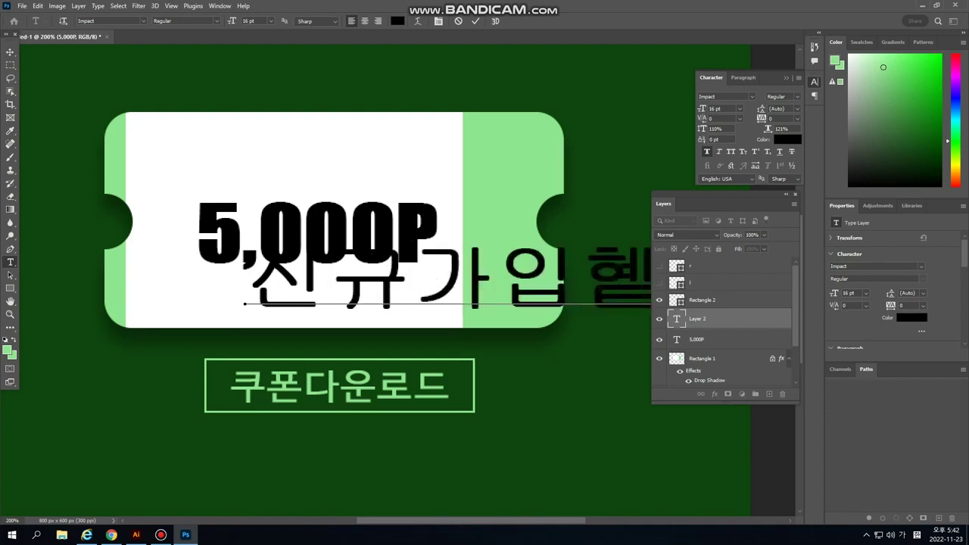
- Set the whole "신규가입혜택" text to 6 pt and commit the text edit
key(ctrl+a)
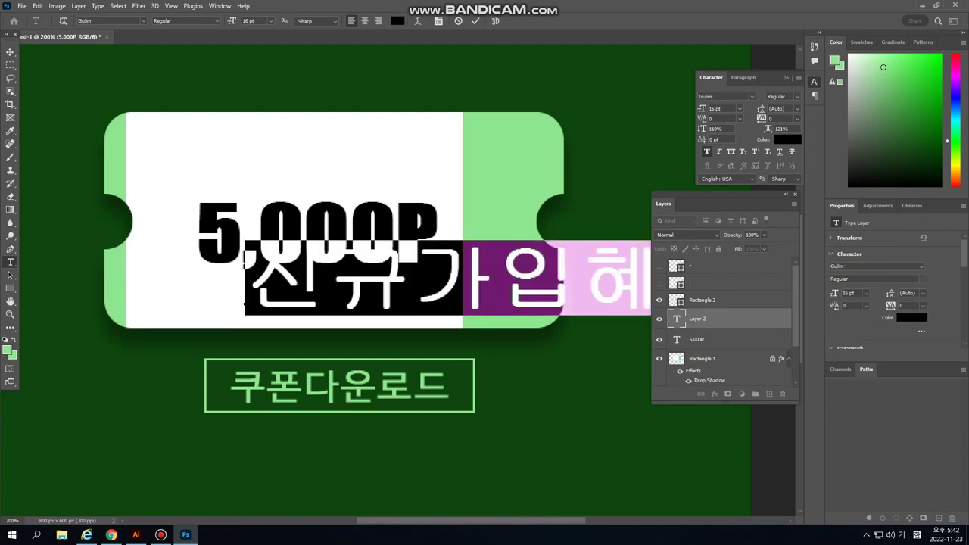
click(270, 21)
click(261, 66)
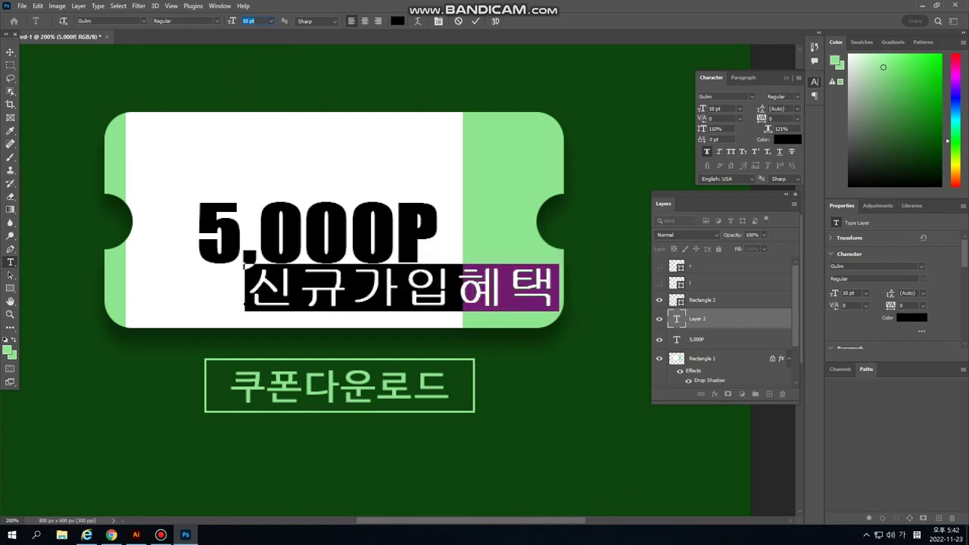
click(270, 20)
click(261, 44)
click(10, 52)
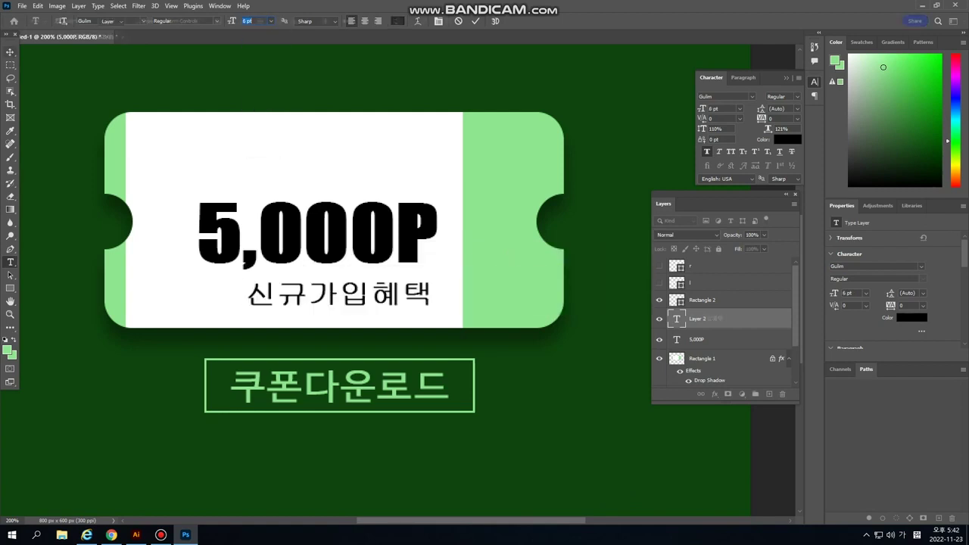
- Shift "신규가입혜택" slightly beneath "5,000P" and scale it down to about 77.77%
mouse_move(391, 295)
mouse_down()
mouse_move(374, 306)
mouse_move(376, 296)
mouse_move(421, 280)
mouse_move(382, 284)
mouse_move(387, 293)
mouse_up()
key(ctrl+t)
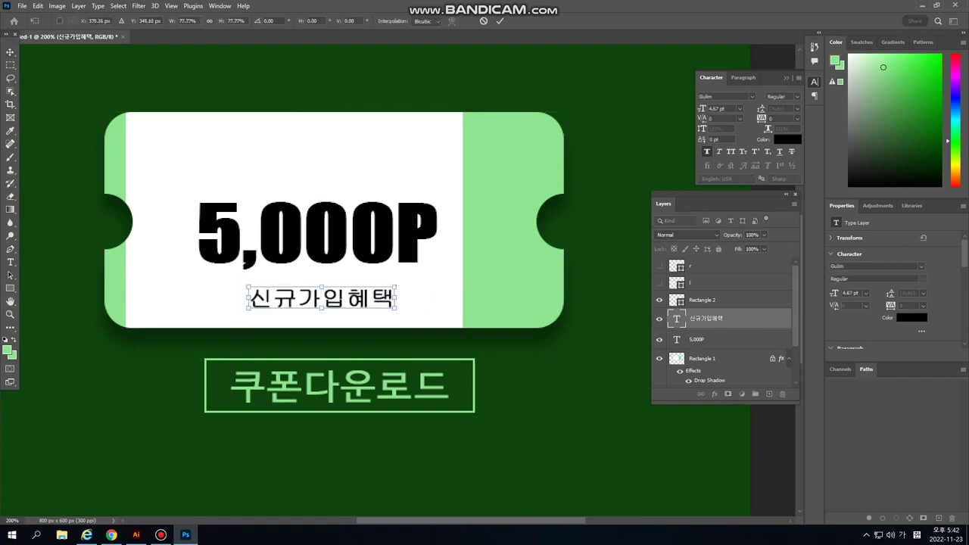
key(Return)
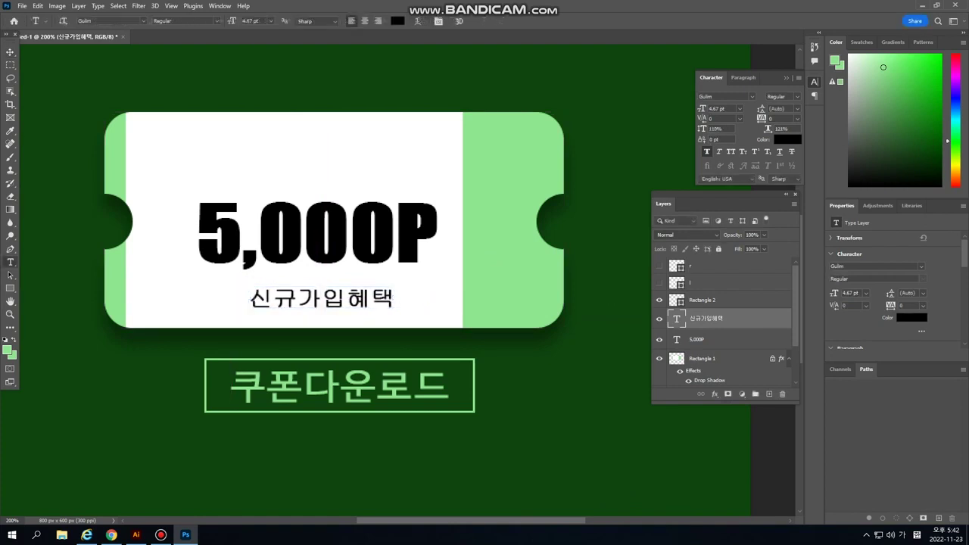
- Recolour the whole "신규가입혜택" text dark green (1d5c1d)
drag(250, 298, 395, 299)
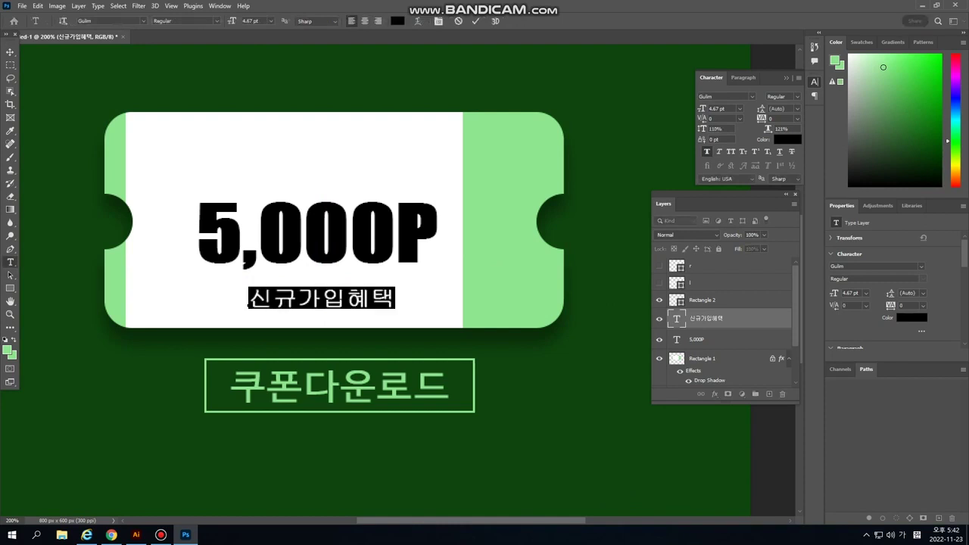
key(alt+BackSpace)
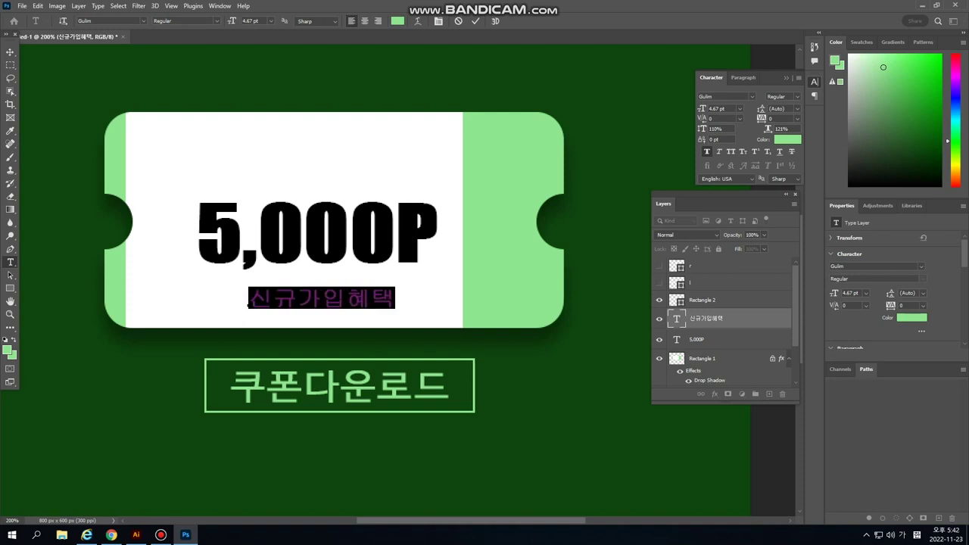
click(7, 350)
drag(416, 155, 439, 204)
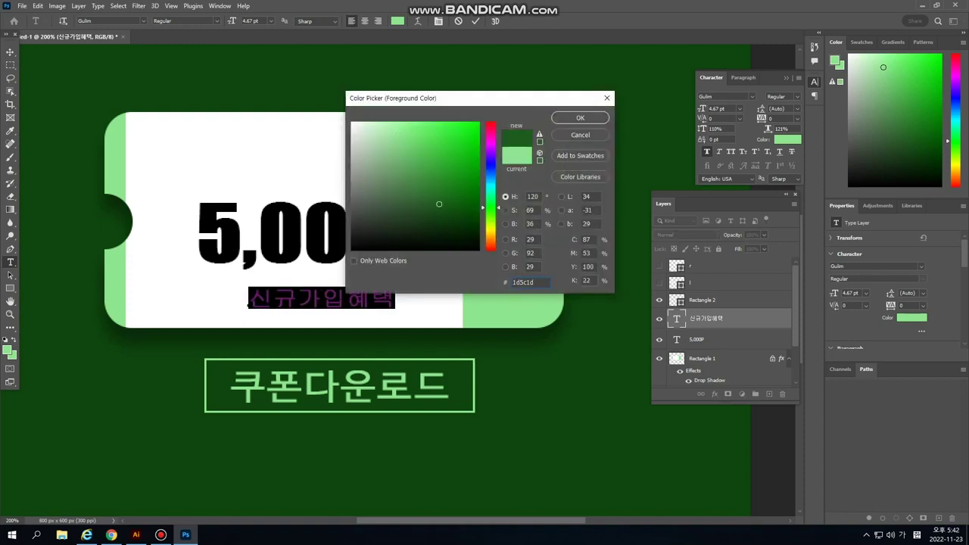
click(580, 117)
- Set the tracking of the whole "신규가입혜택" text to 150 and commit the text edit
click(346, 299)
drag(395, 299, 249, 301)
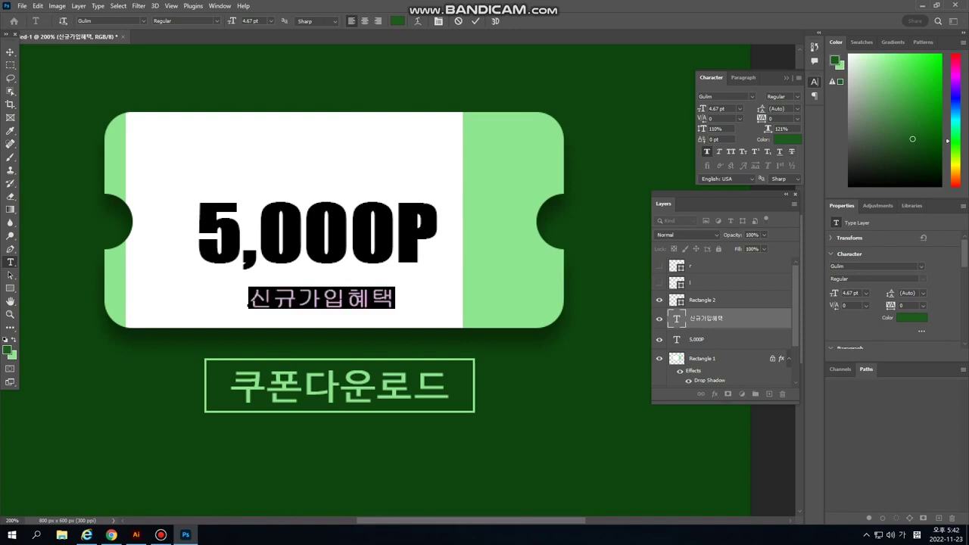
click(797, 118)
click(784, 213)
drag(782, 119, 768, 119)
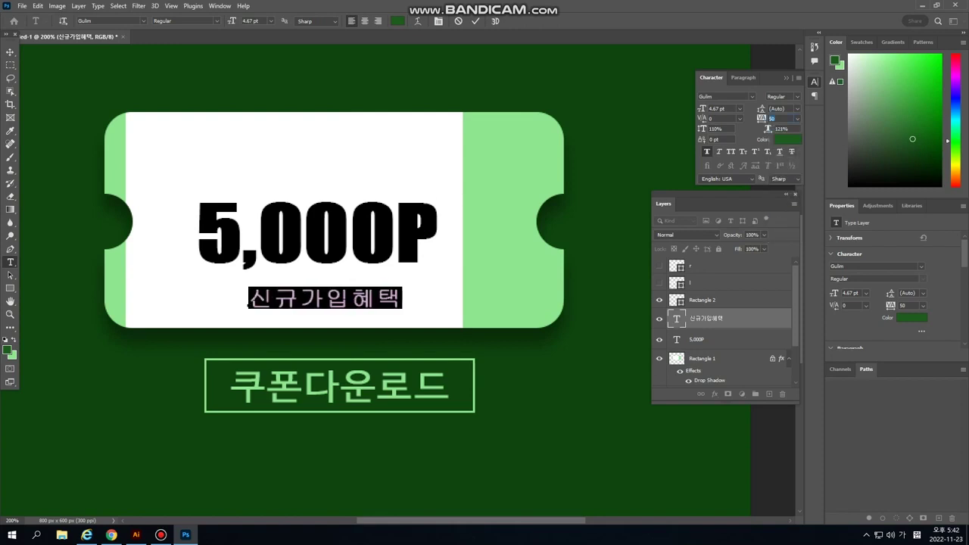
text(150)
key(Return)
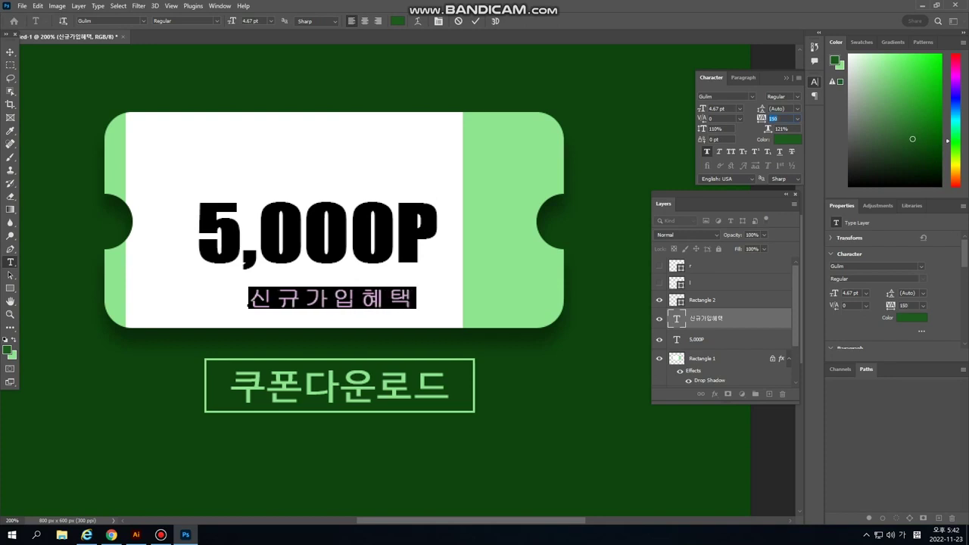
click(10, 53)
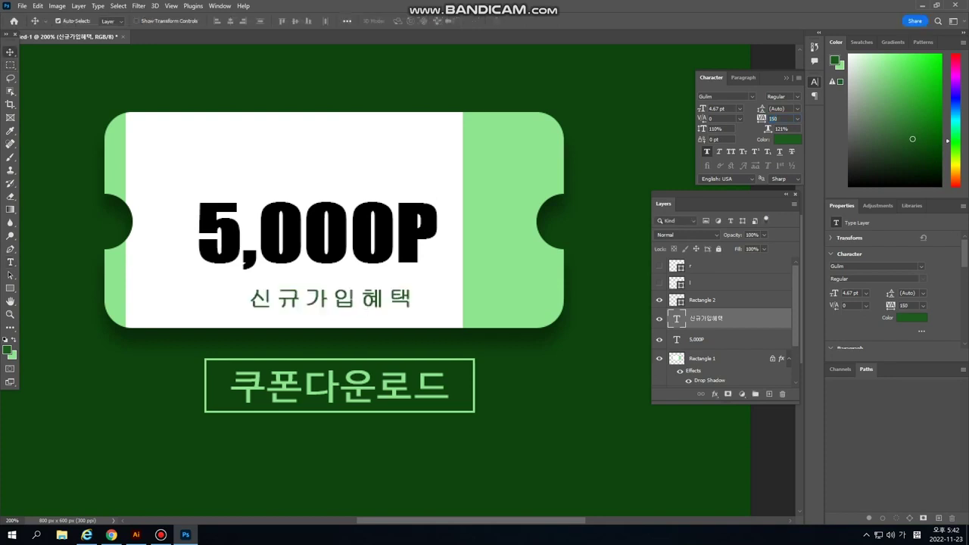
- Move "신규가입혜택" left under "5,000P", nudge it up closer to the number and check the whole design
mouse_move(394, 298)
mouse_down()
mouse_move(376, 306)
mouse_move(375, 298)
mouse_up()
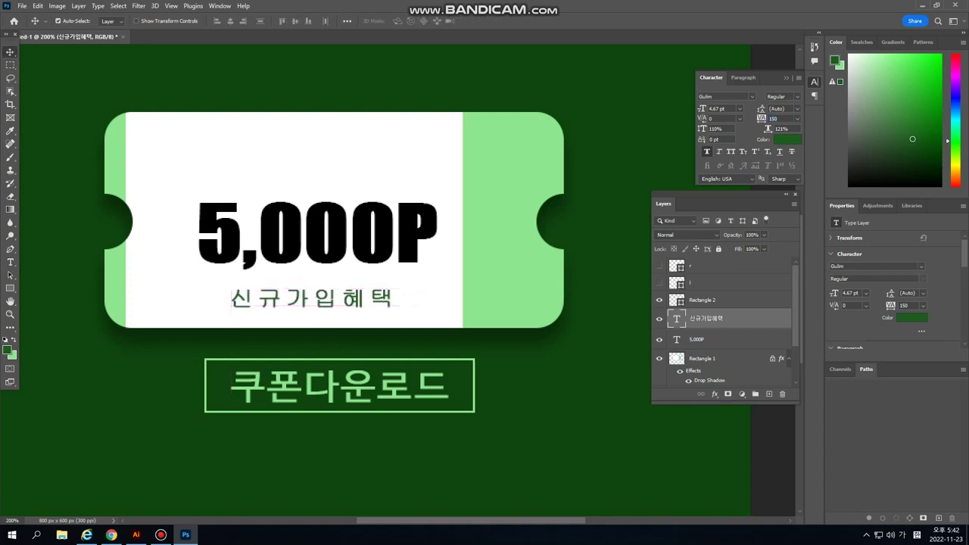
key(Up)
key(Up)
key(Up)
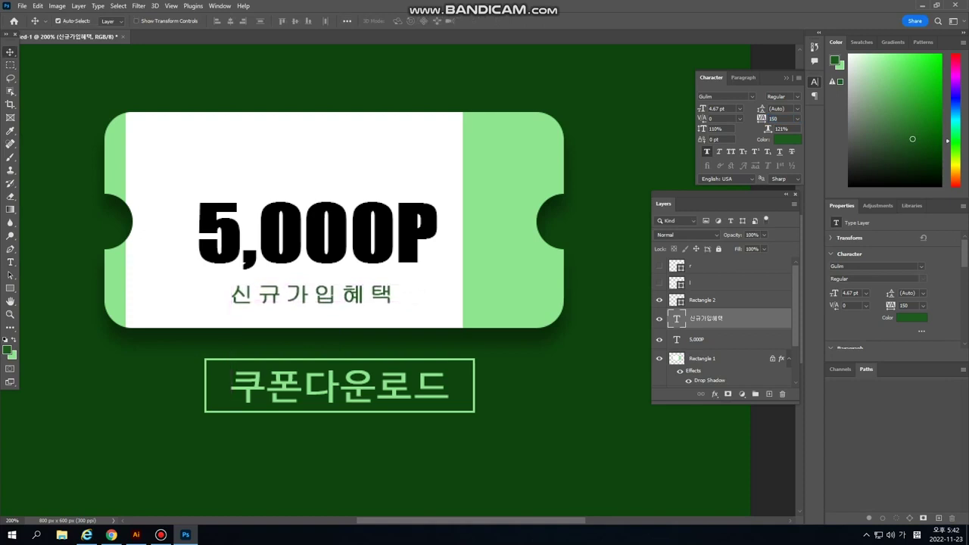
key(ctrl)
key(ctrl+minus)
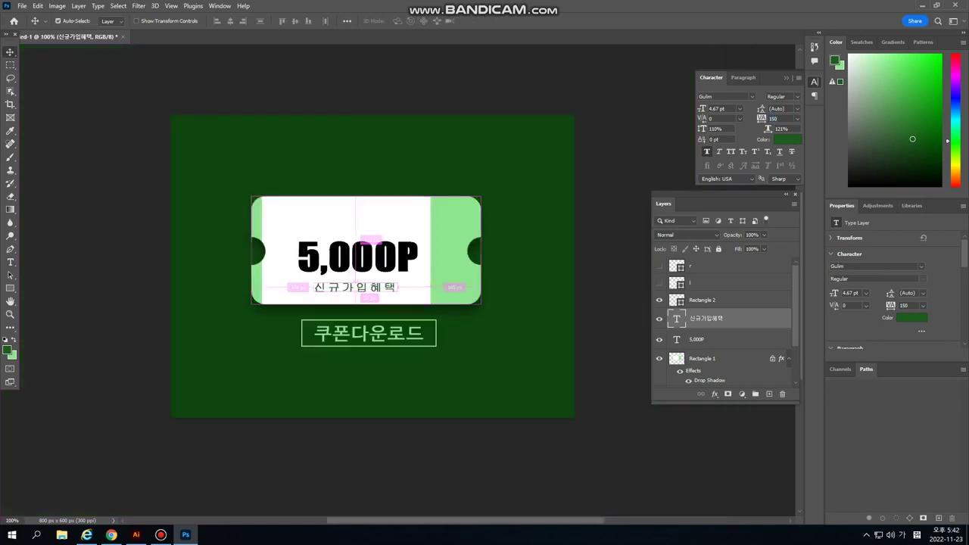
key(ctrl+plus)
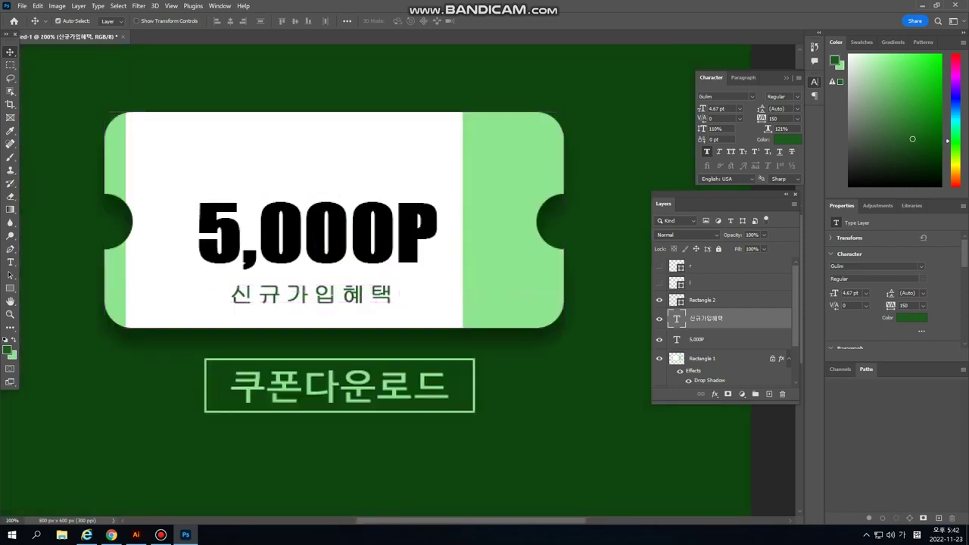
- Add a new dark green text line reading "POINT" above "5,000P" on the white part of the ticket
key(t)
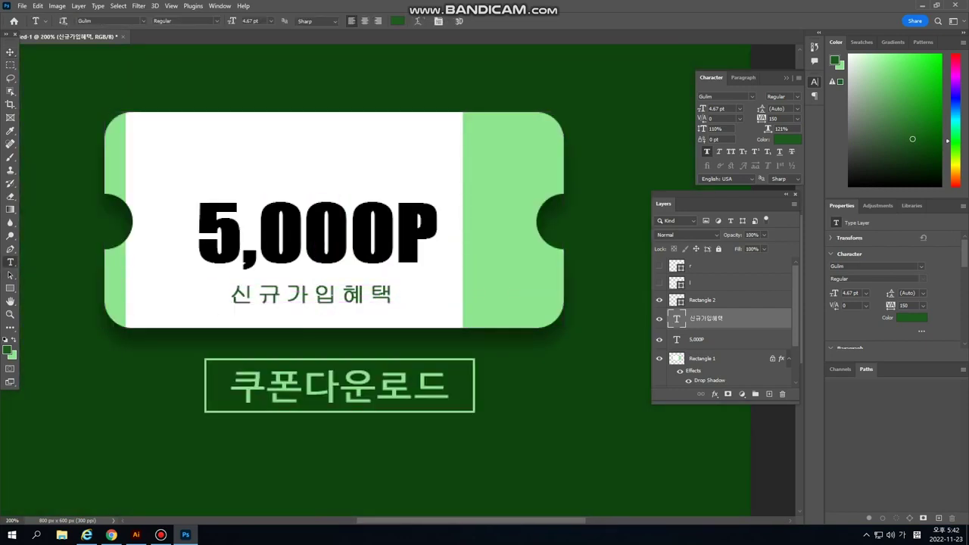
click(237, 170)
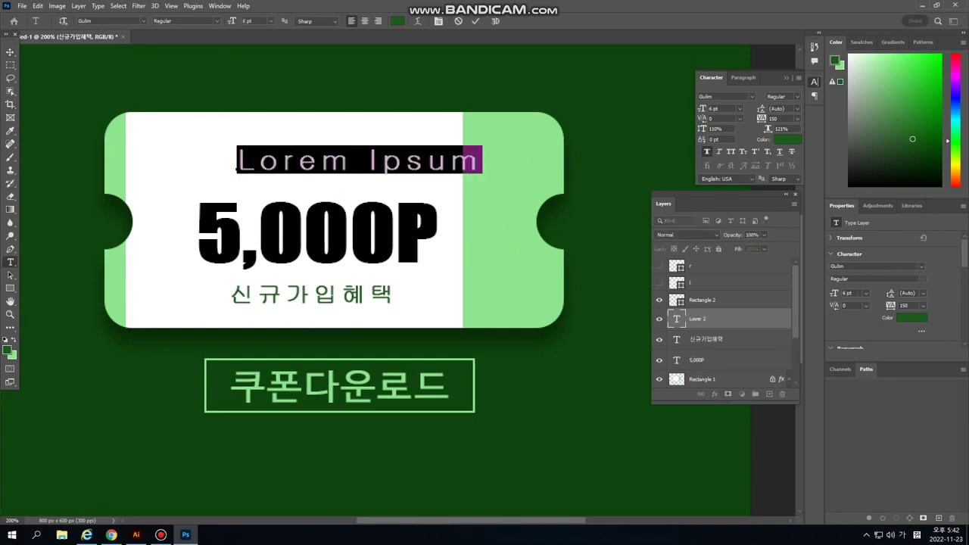
text(ㅖㅐ)
key(BackSpace)
key(BackSpace)
text(ㅖ)
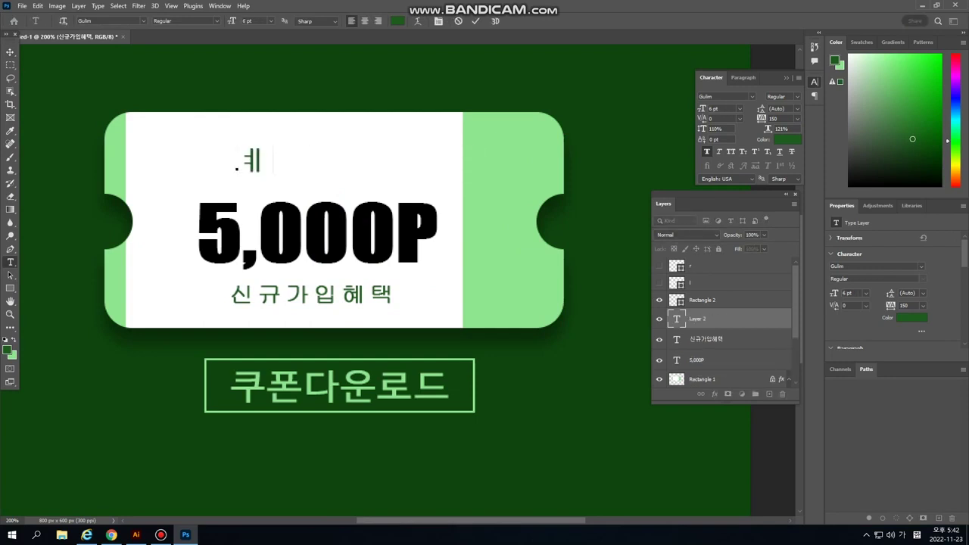
text(ㅐ)
key(BackSpace)
key(BackSpace)
text(P)
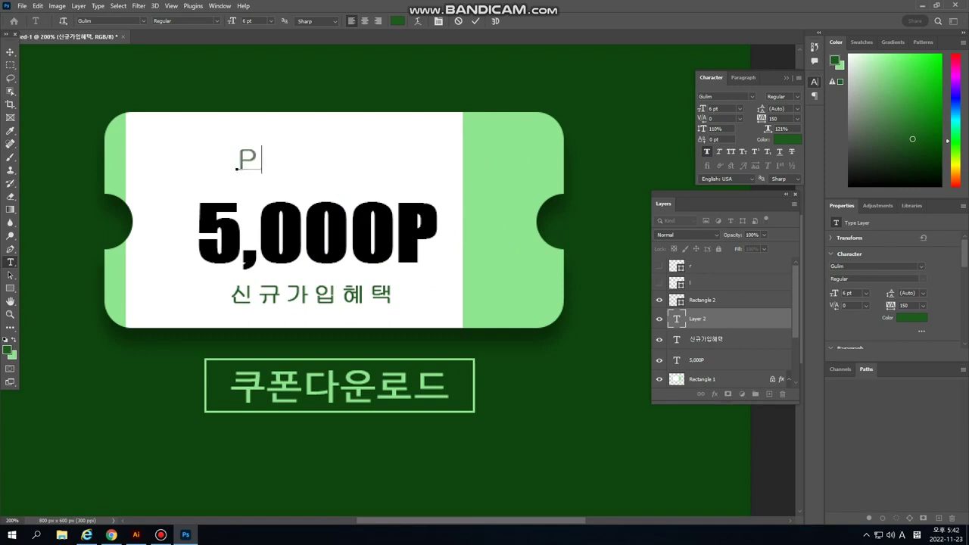
text(OINT)
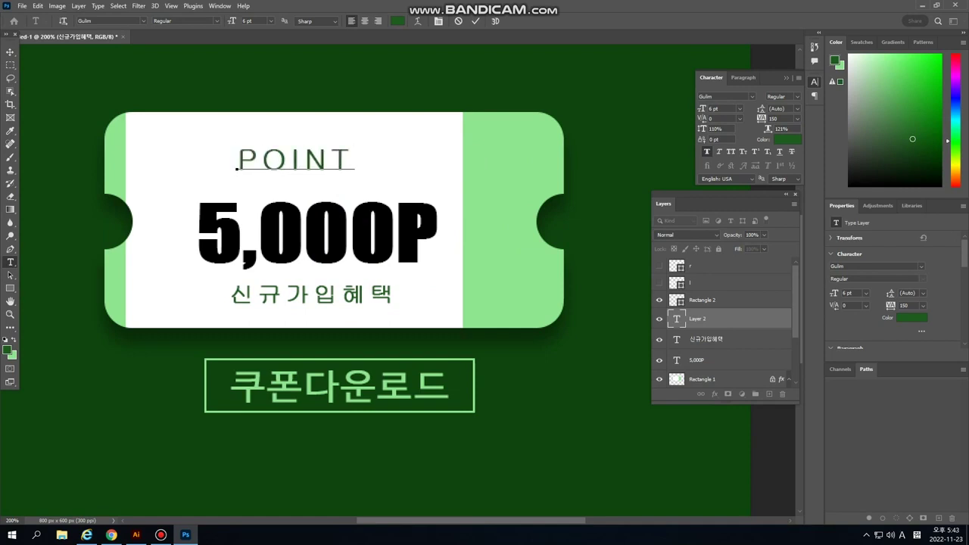
- Change the letters after the P to lowercase and extend the line to read "Point Coupon"
key(shift+Left)
key(shift+Left)
key(shift+Left)
key(shift+Left)
text(oint)
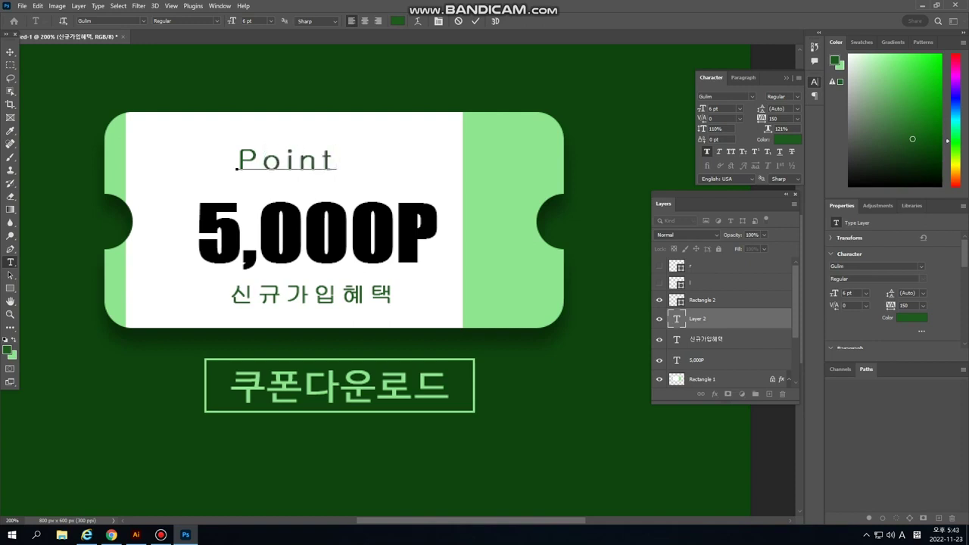
text( Cou)
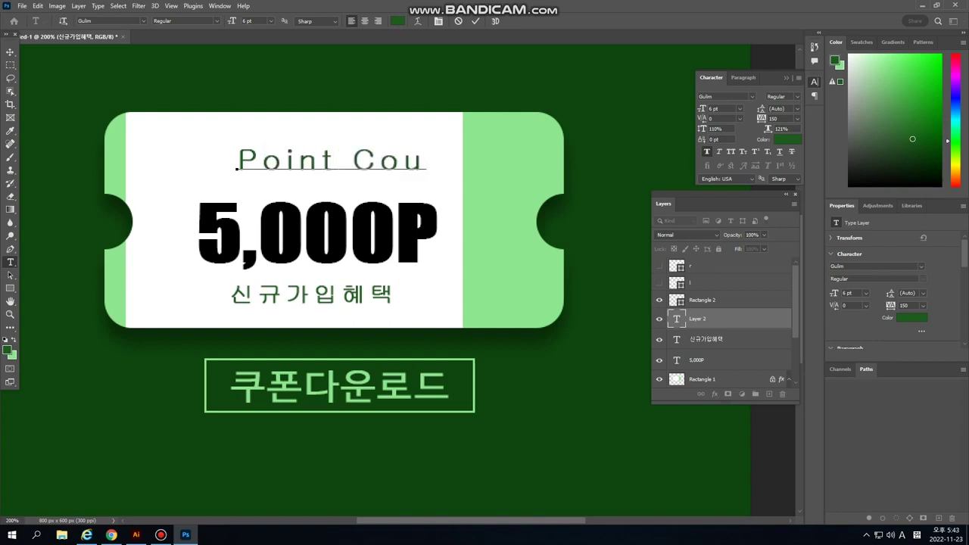
text(pon)
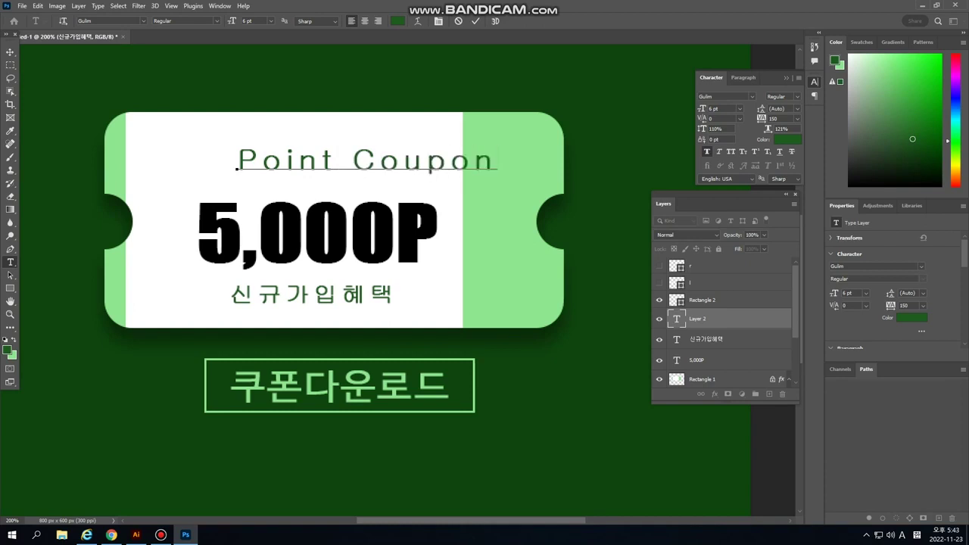
- Set the color of the whole "Point Coupon" text to black, 000000
key(ctrl+a)
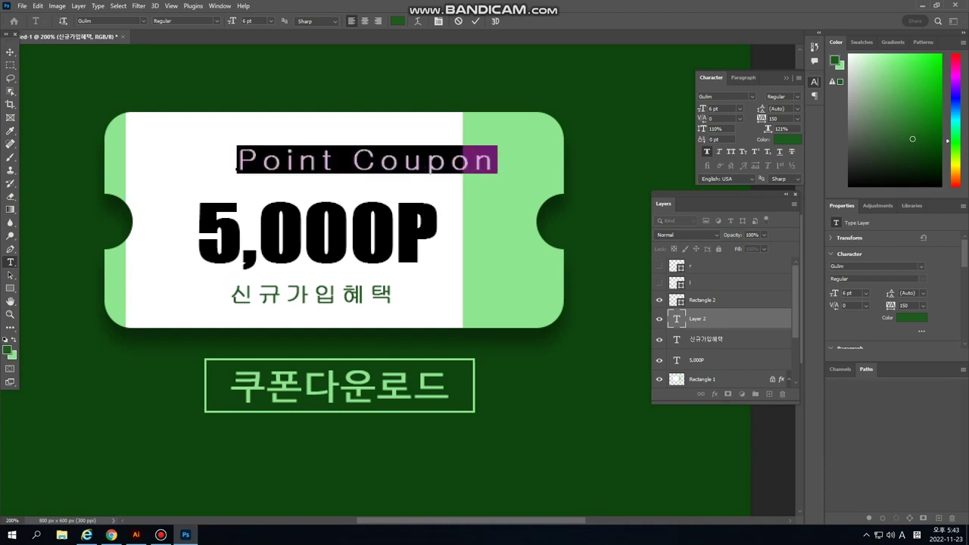
click(7, 350)
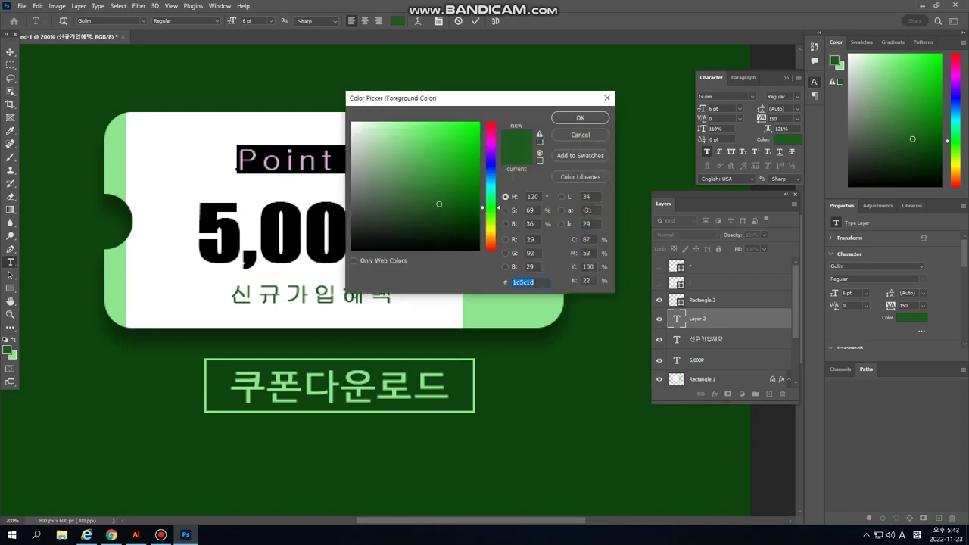
text(000000)
key(Return)
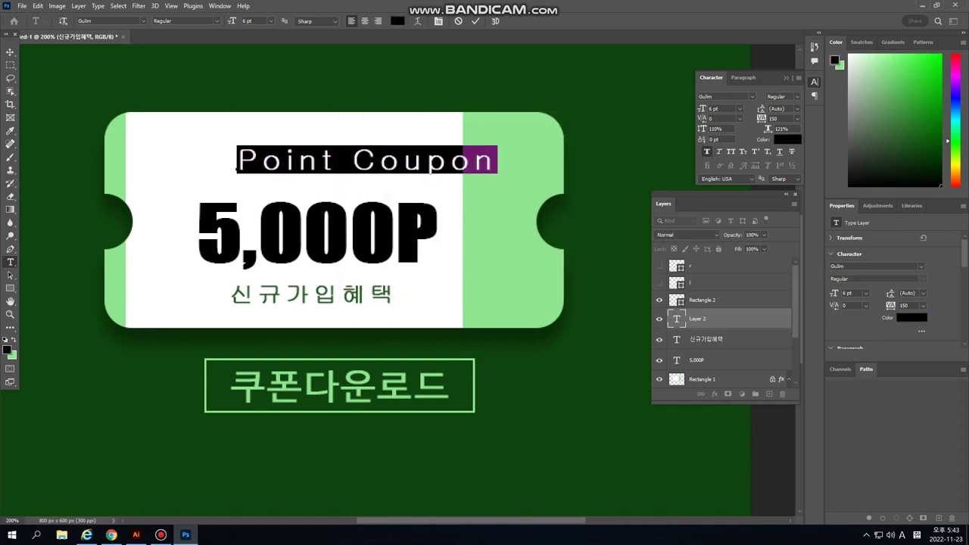
- Change the font of "Point Coupon" to Gloucester MT Extra Condensed
click(739, 109)
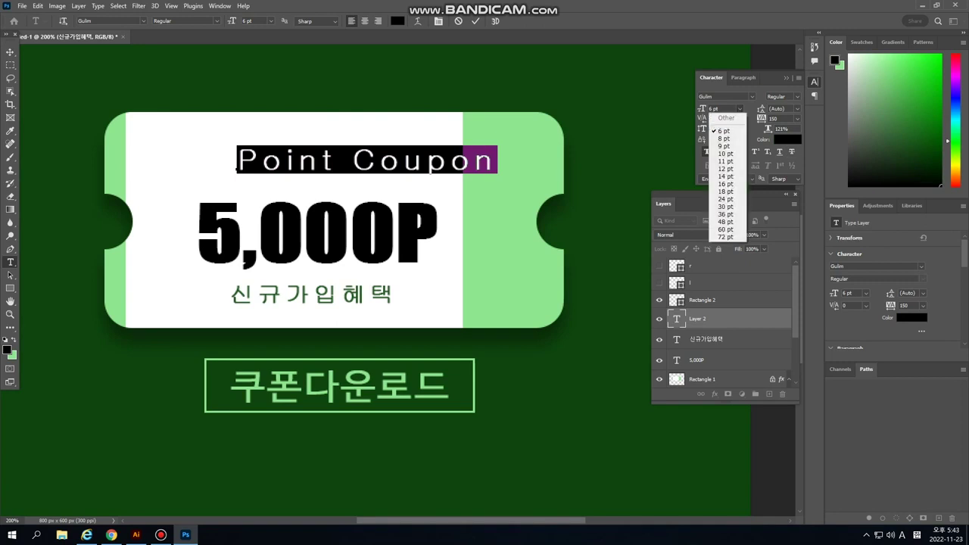
click(715, 109)
double_click(715, 109)
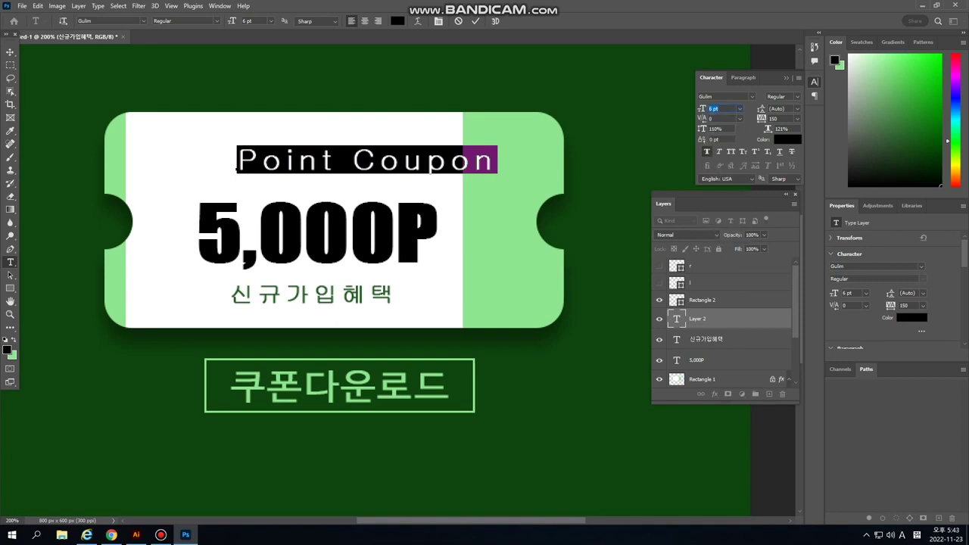
click(751, 96)
drag(894, 150, 896, 275)
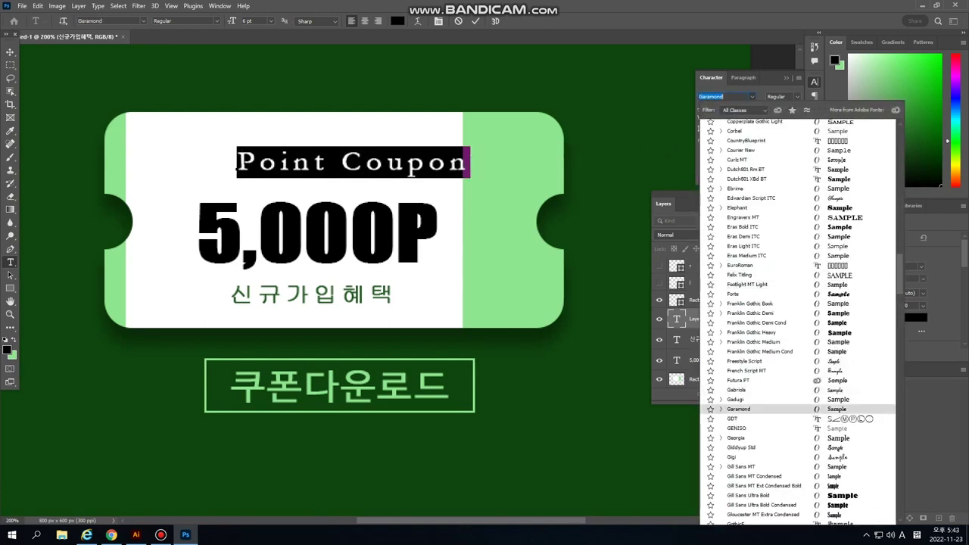
key(Up)
key(Up)
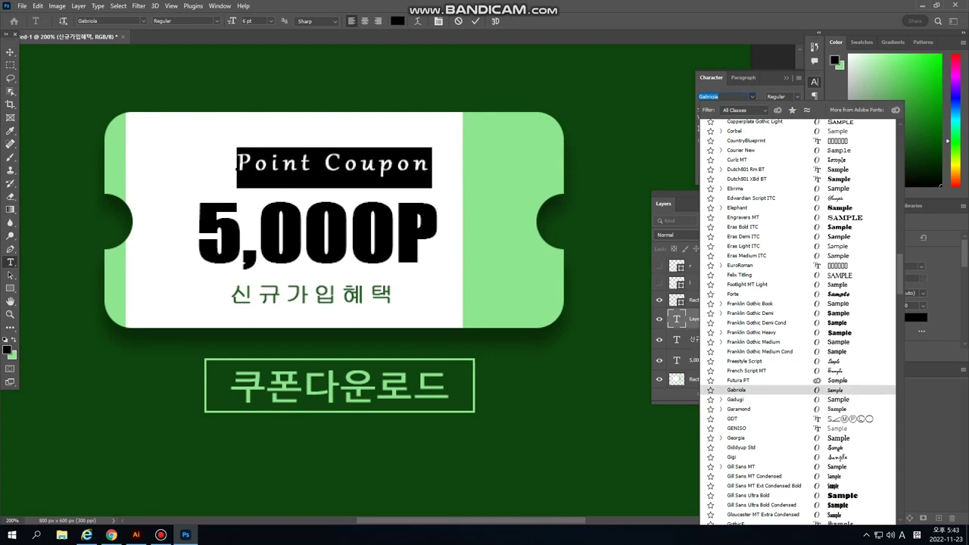
key(Down)
key(Down)
key(Down)
key(Down)
key(Down)
key(Down)
key(Down)
key(Down)
key(Down)
key(Down)
key(Down)
key(Down)
key(Down)
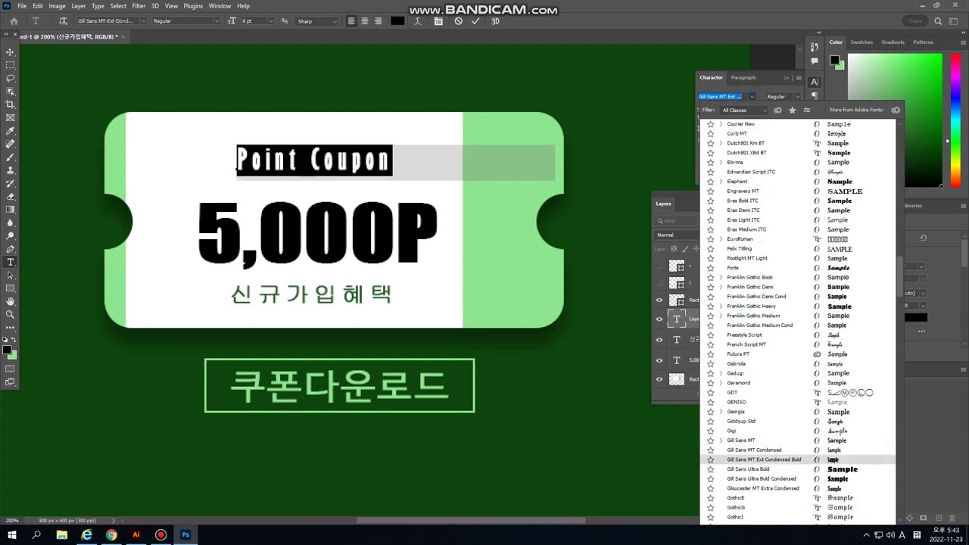
key(Return)
click(336, 160)
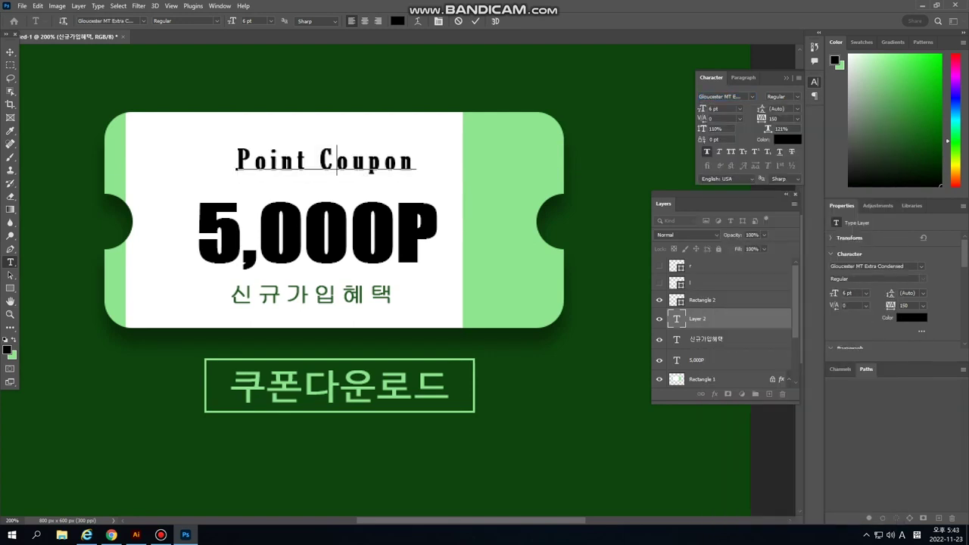
- Move "Point Coupon" slightly down and left above "5,000P", and enlarge the layer list to show every layer
click(10, 52)
drag(374, 164, 368, 169)
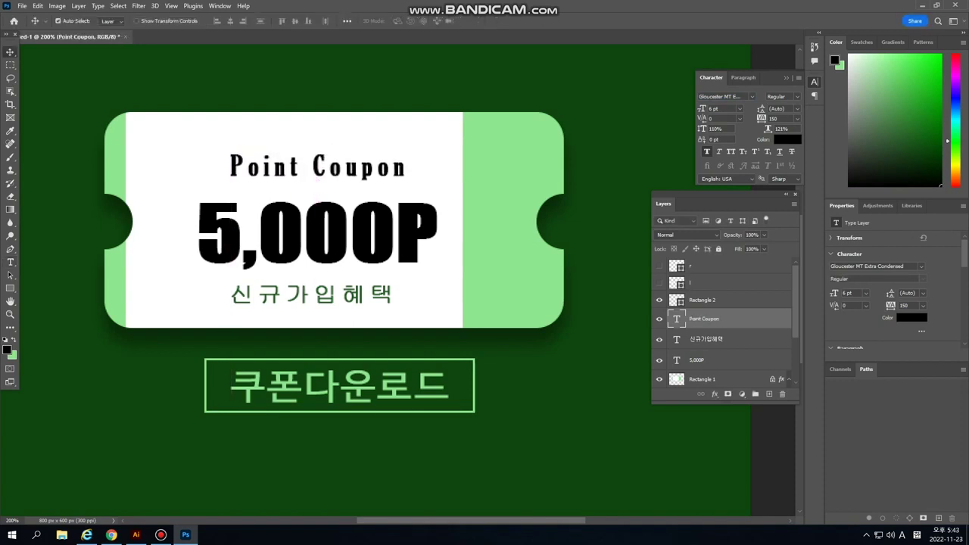
drag(663, 203, 606, 137)
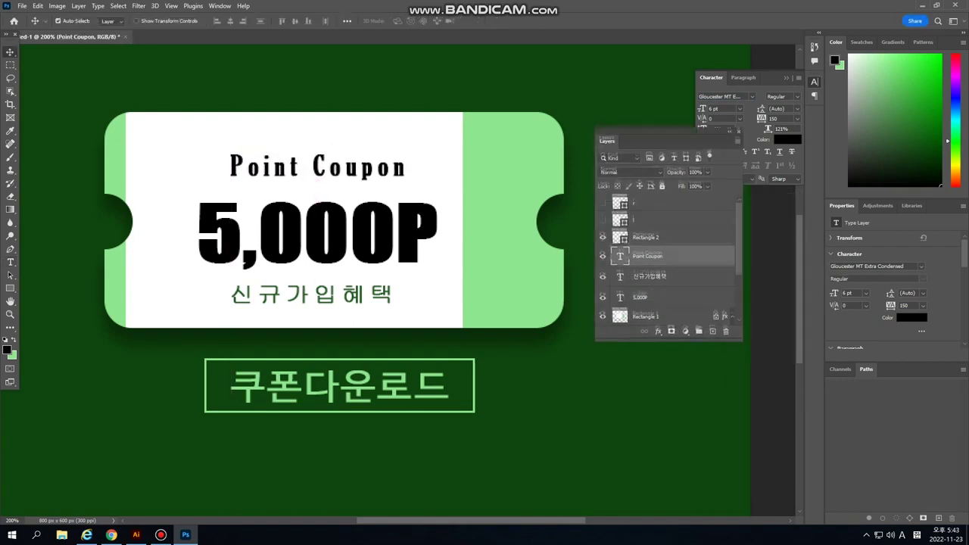
drag(742, 337, 757, 420)
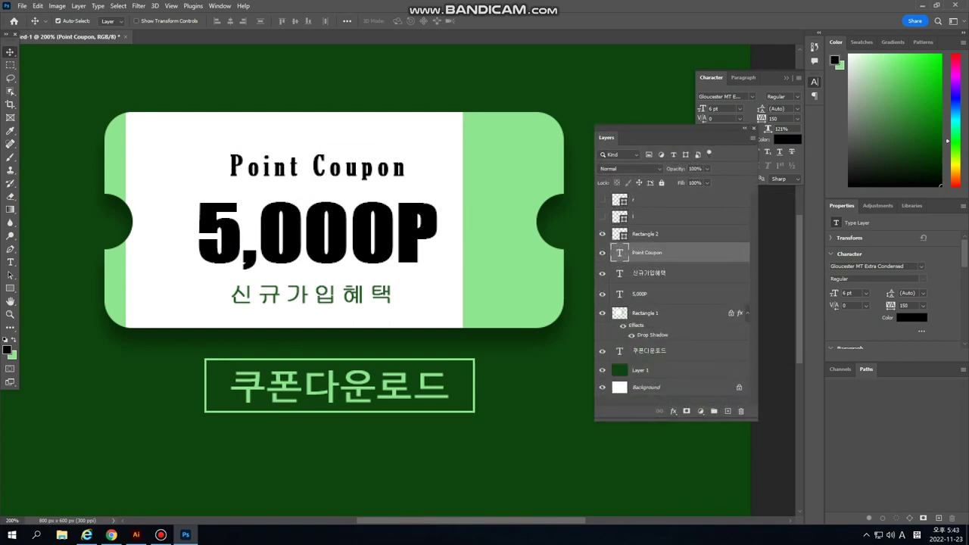
- Select the light green right section of the ticket on the Rectangle 1 layer with the Magic Wand tool
click(11, 91)
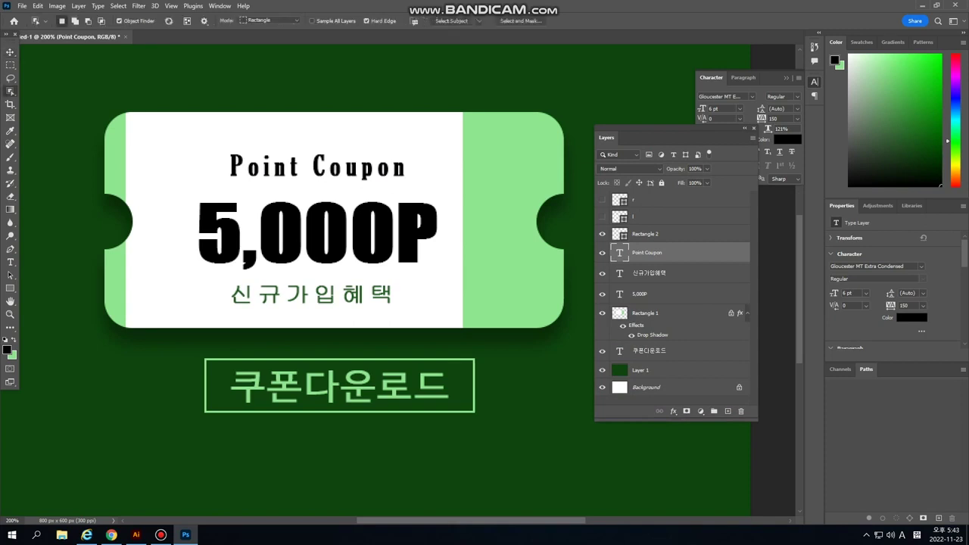
right_click(11, 91)
click(55, 102)
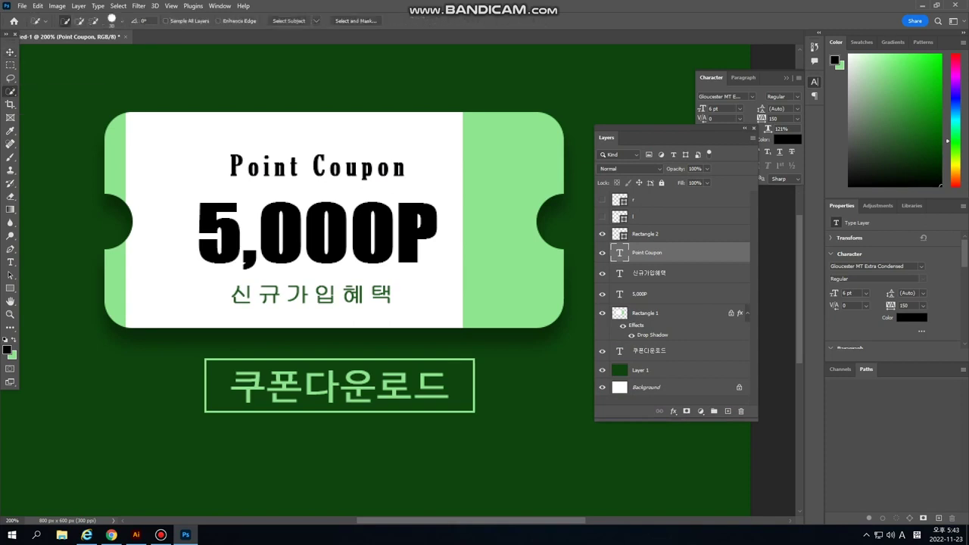
click(78, 21)
right_click(11, 91)
click(55, 112)
click(304, 168)
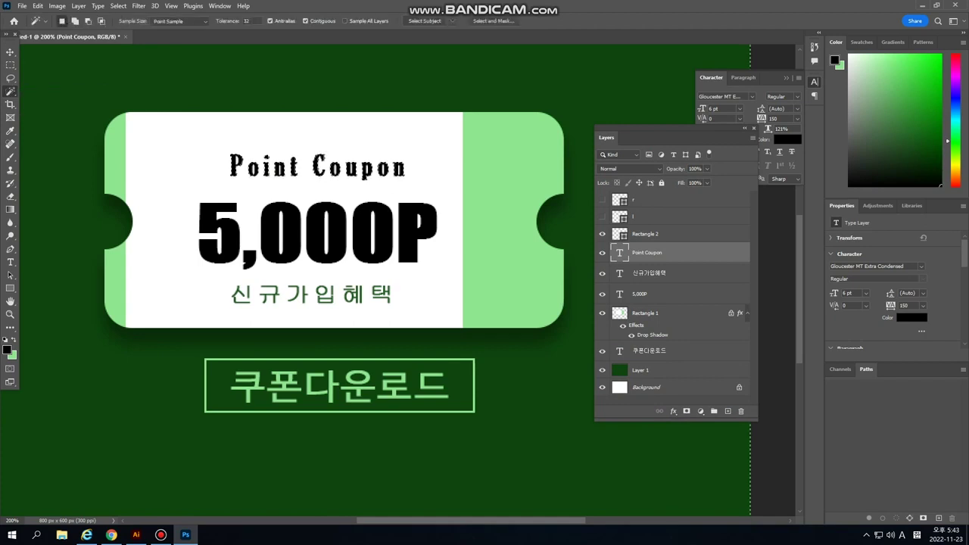
click(658, 351)
click(659, 313)
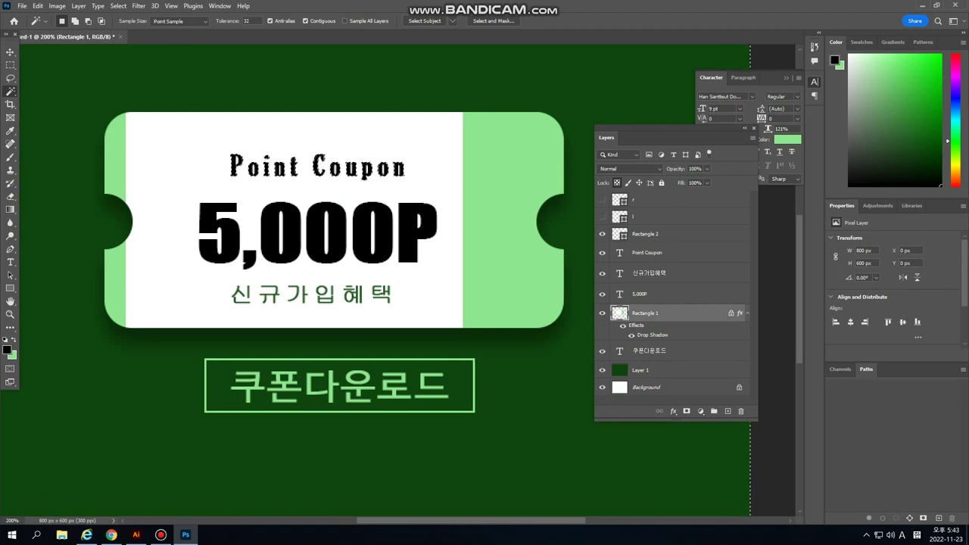
key(ctrl+d)
click(506, 221)
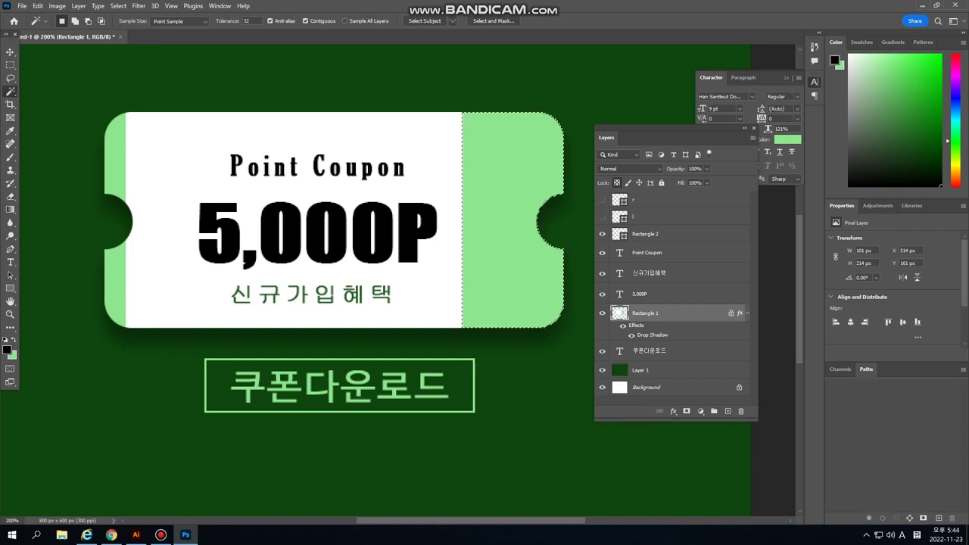
- Pick a medium green foreground color and fill the selected right section of the ticket with it
click(7, 350)
drag(497, 99, 664, 281)
text(0f5f0f)
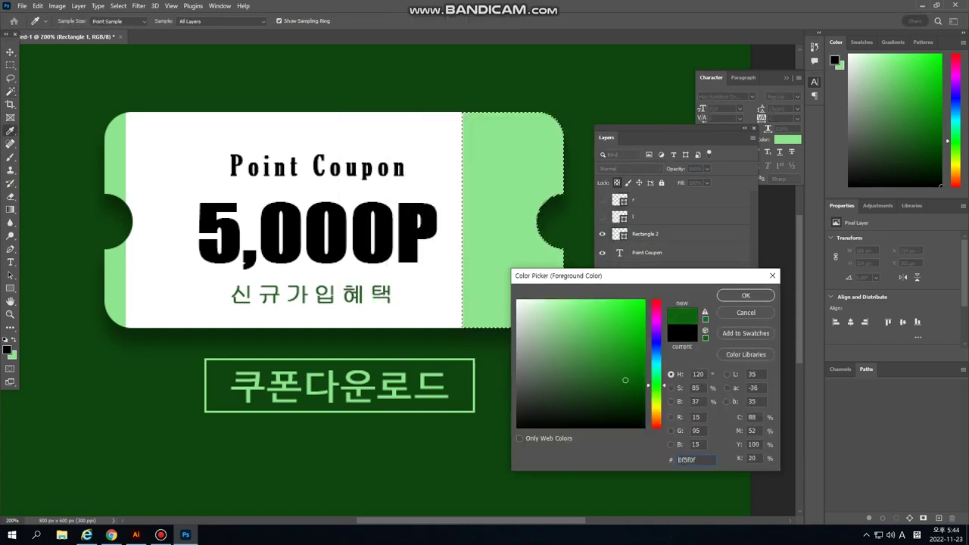
text(3d8e3d)
key(Return)
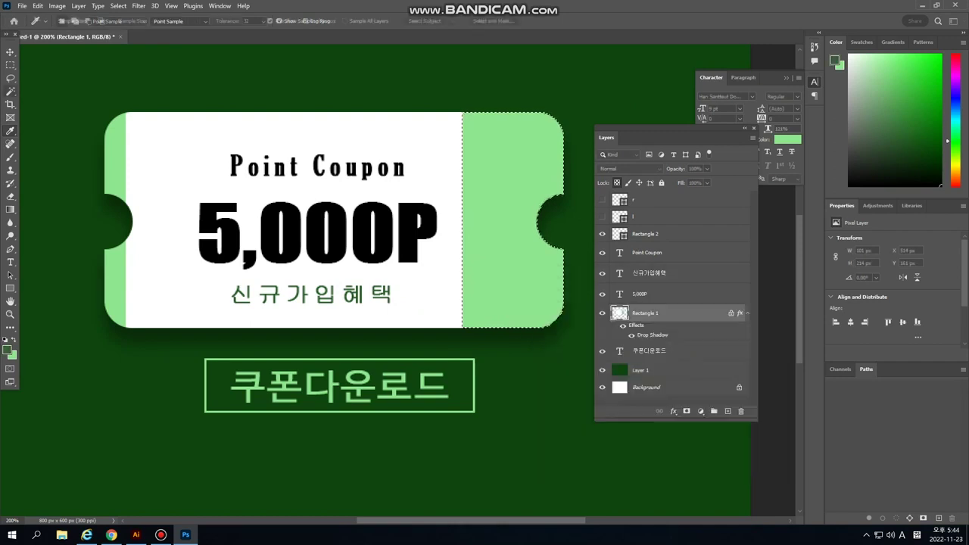
key(w)
key(alt+BackSpace)
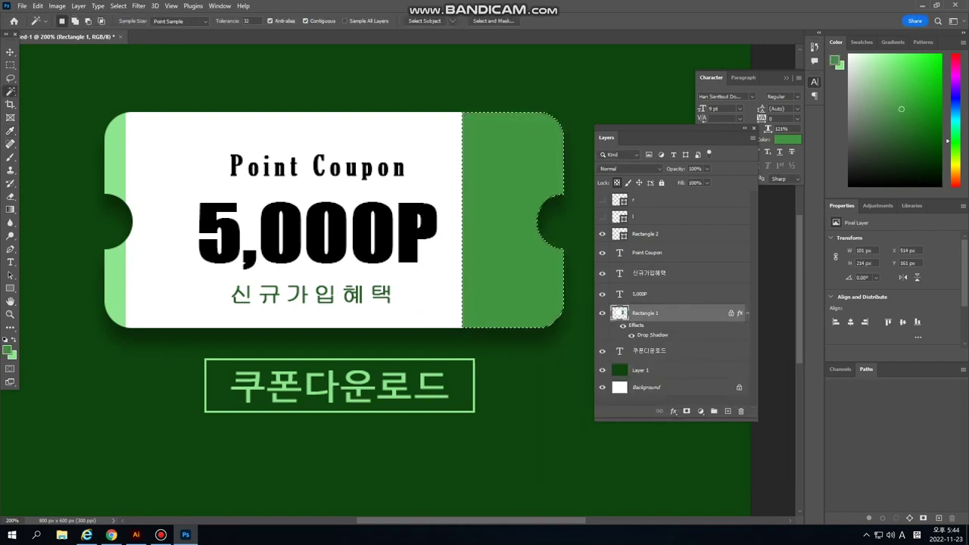
- Fill both light green pieces of the ticket's left strip with the right section's medium green and clear the selection
click(115, 160)
shift+click(115, 286)
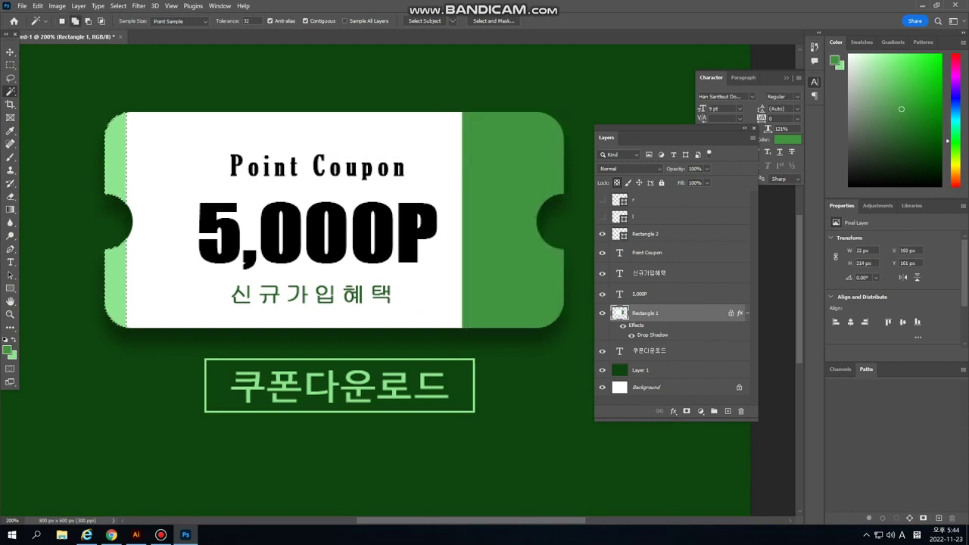
key(i)
click(502, 121)
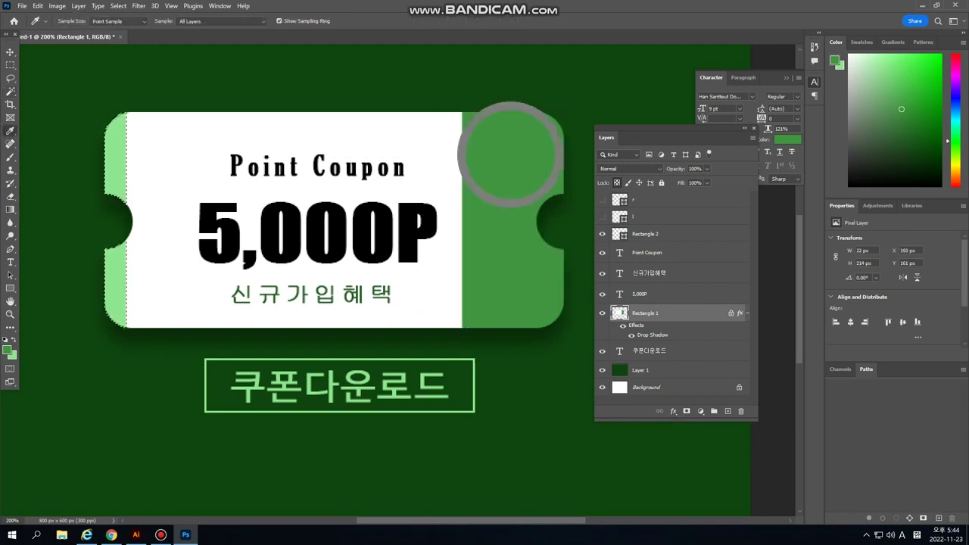
key(alt+Delete)
key(ctrl+d)
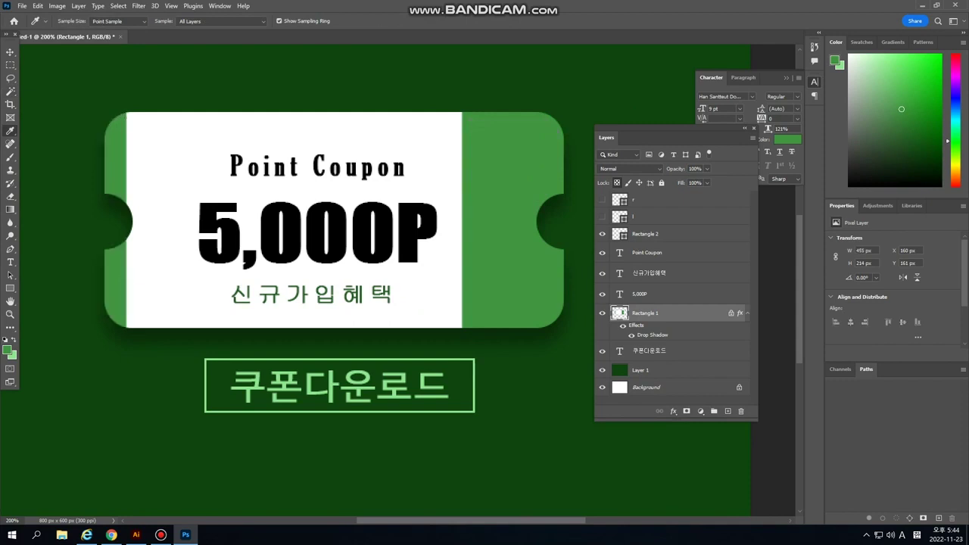
- Add a new text line reading "Shopping mall" across the upper edge of the ticket
key(v)
key(t)
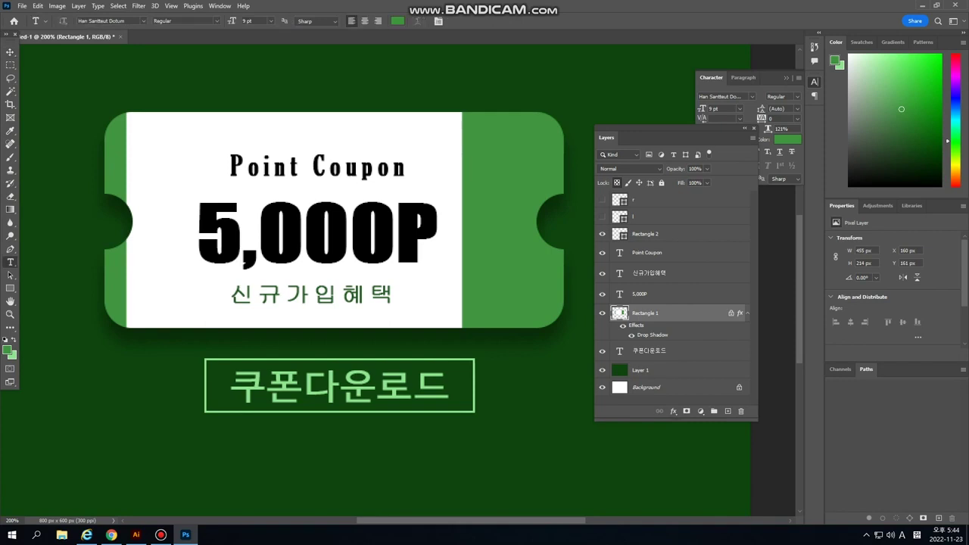
click(274, 134)
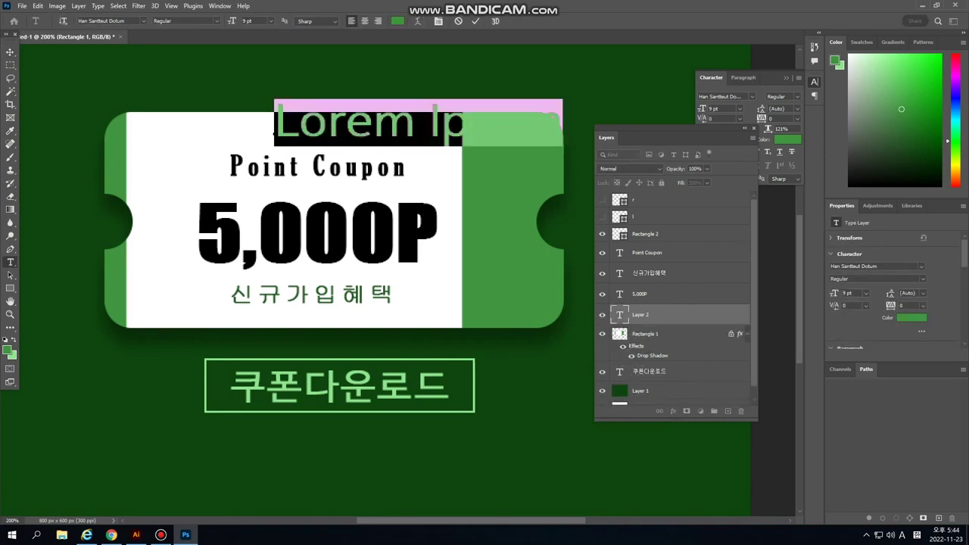
text(Sh)
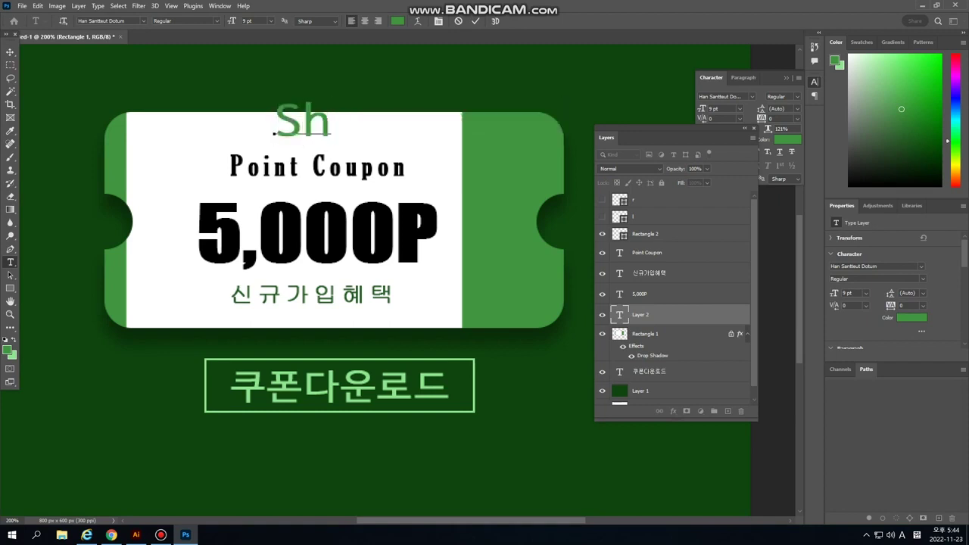
key(BackSpace)
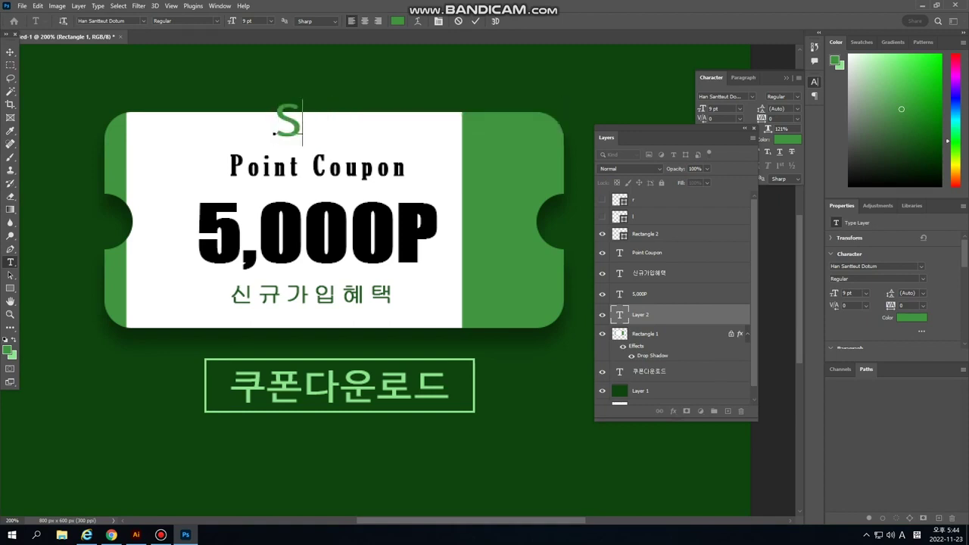
text(ho)
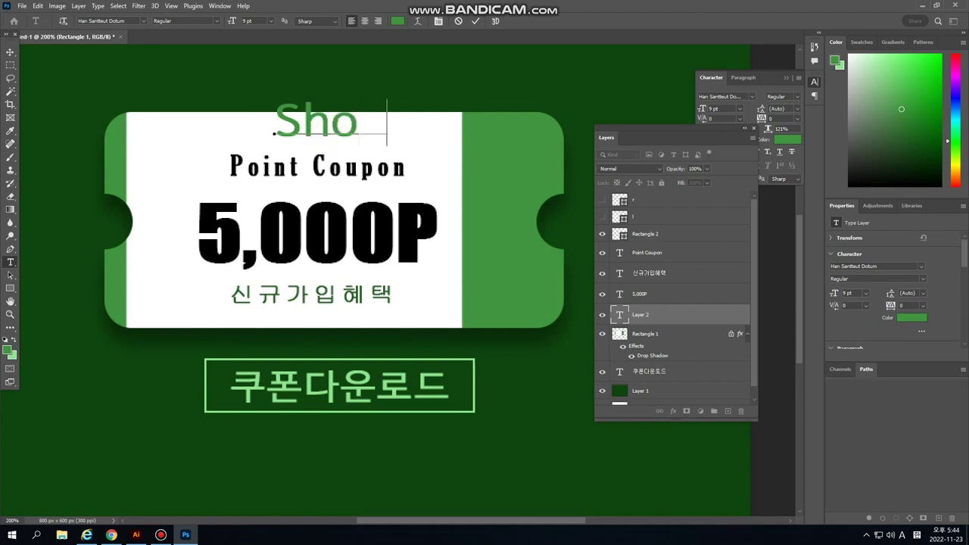
text(pping)
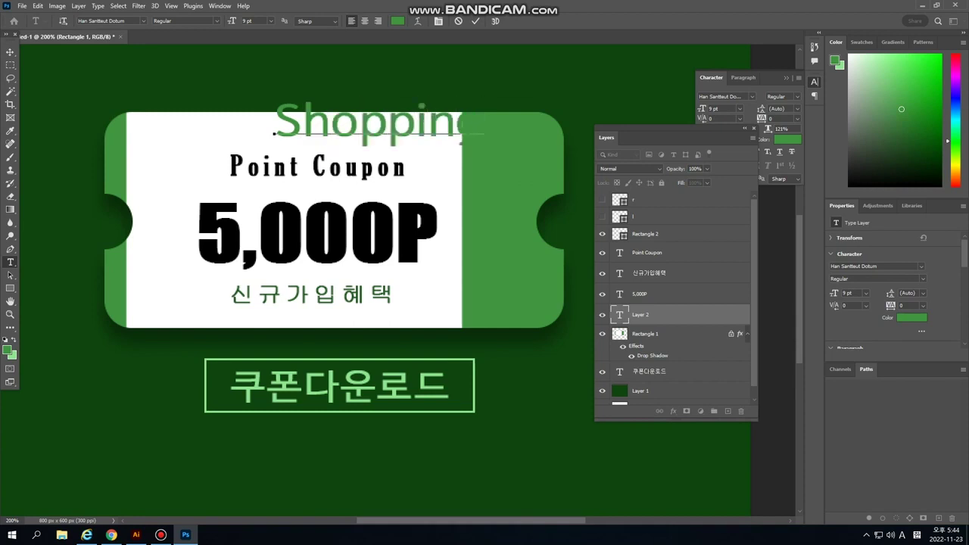
text( mall)
- Color the "Shopping mall" text white and bring its layer to the top of the layer stack
key(ctrl+a)
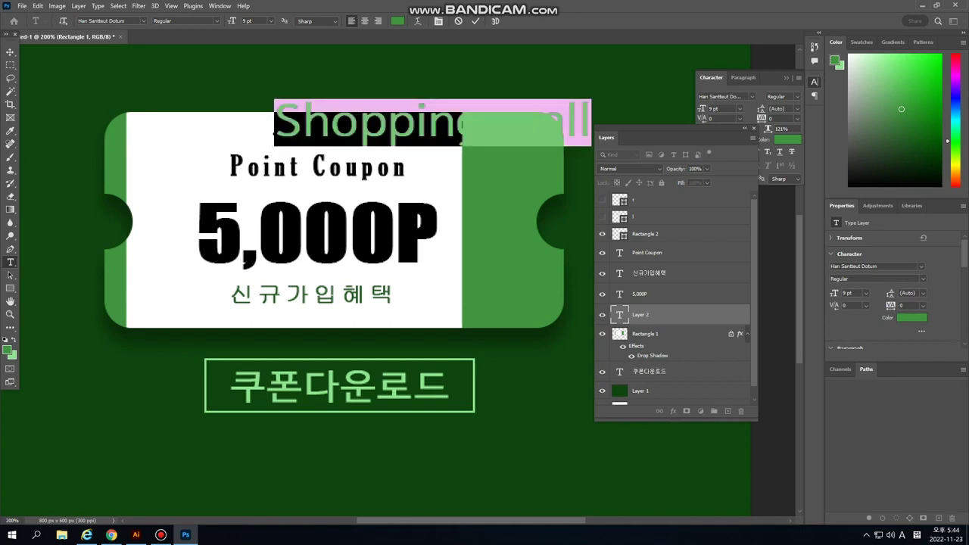
click(397, 21)
drag(524, 304, 516, 299)
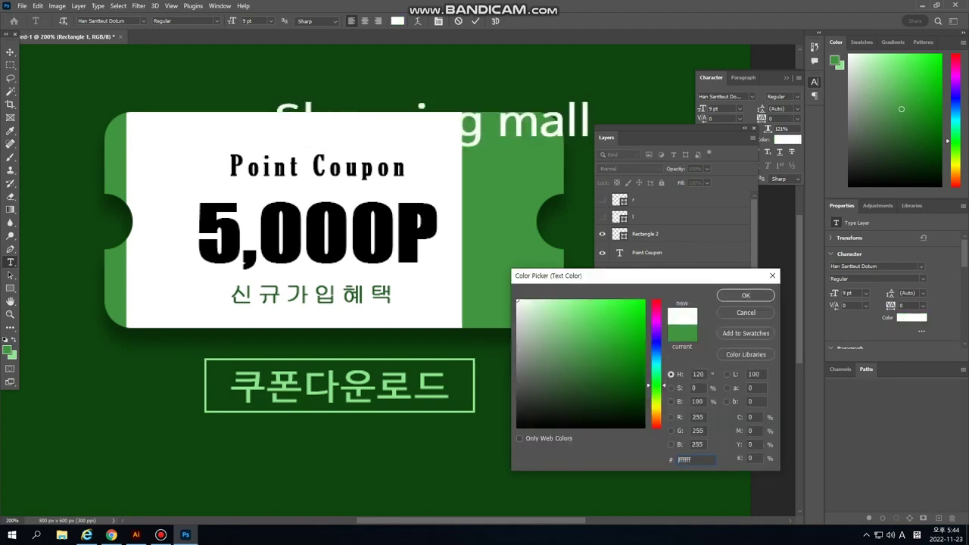
click(746, 295)
drag(666, 315, 666, 193)
key(v)
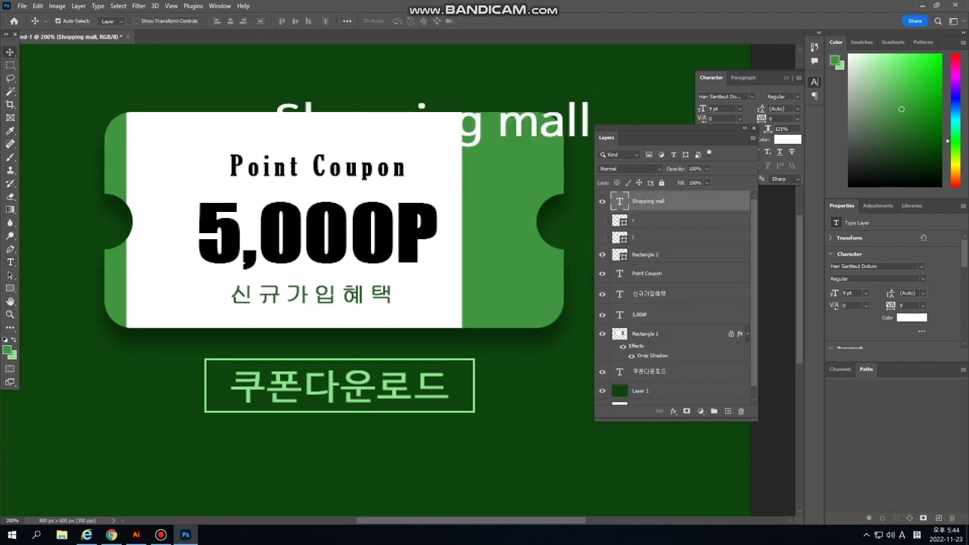
- Rotate "Shopping mall" to -90°, scale it to about 47% and place it vertically on the ticket's right green section
drag(389, 146, 366, 171)
key(ctrl+t)
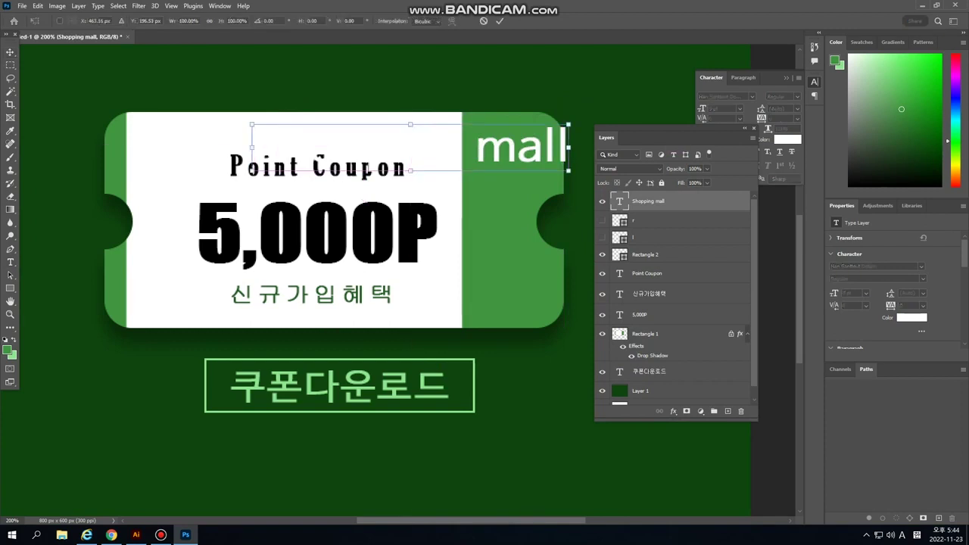
drag(575, 148, 417, 75)
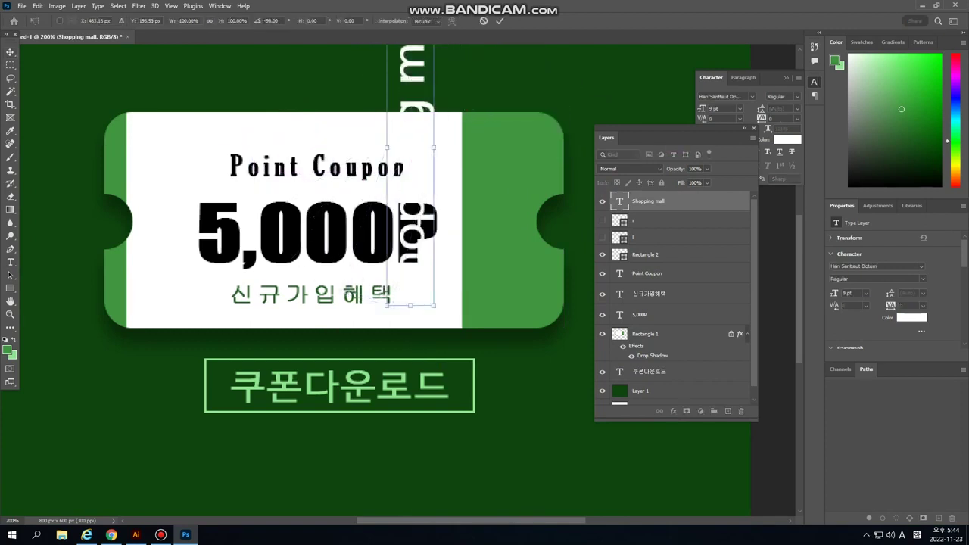
drag(434, 306, 414, 178)
drag(399, 75, 506, 225)
drag(511, 131, 501, 198)
drag(666, 130, 643, 232)
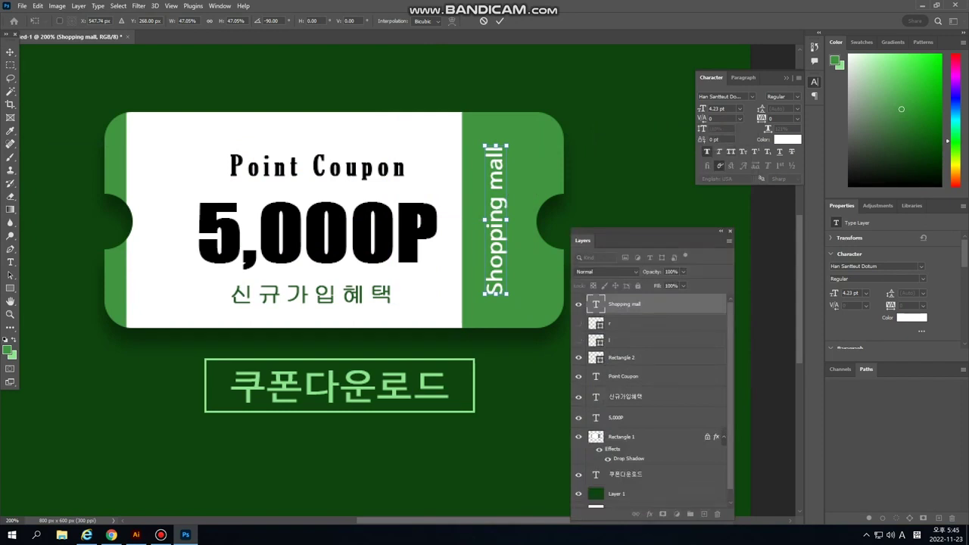
key(Return)
- Set the vertical "Shopping mall" text in all caps and move it slightly down and right within the green section
click(730, 151)
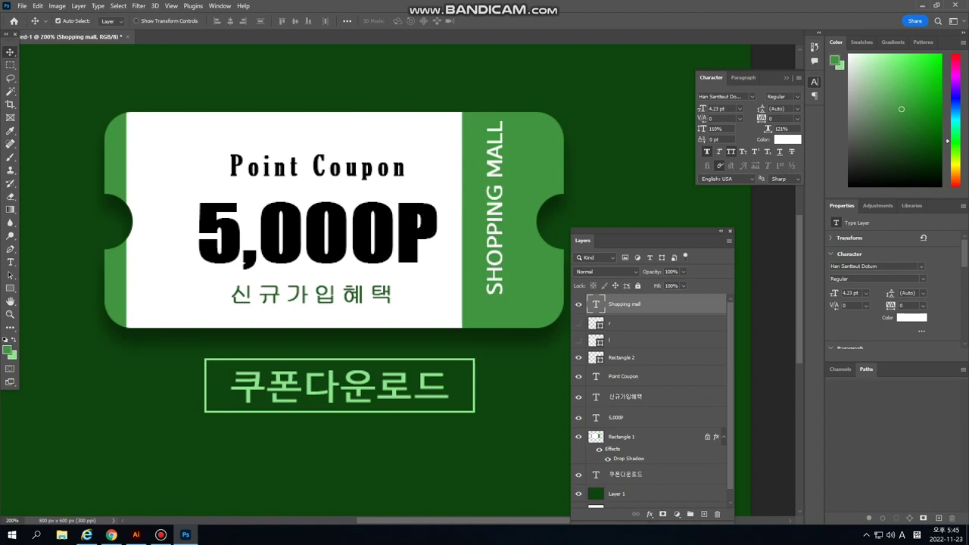
drag(519, 179, 526, 192)
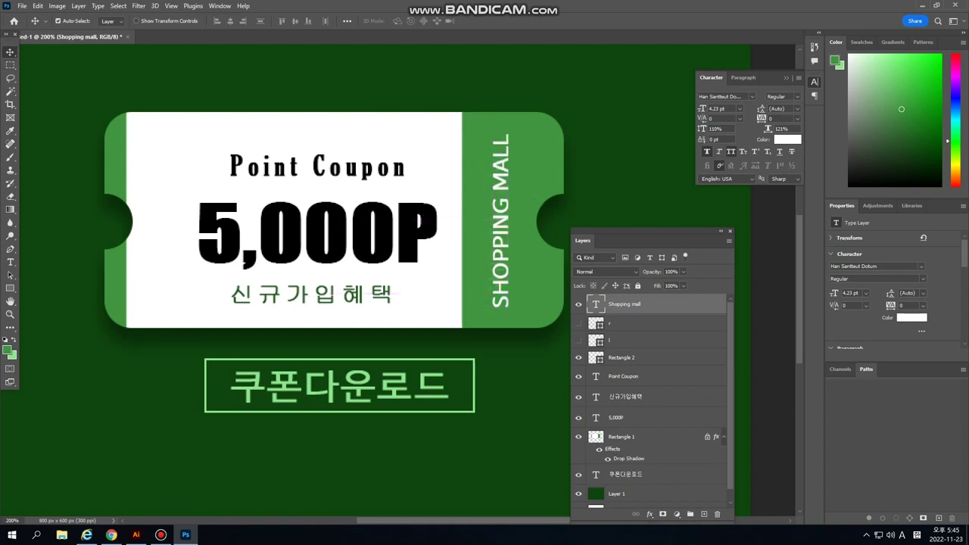